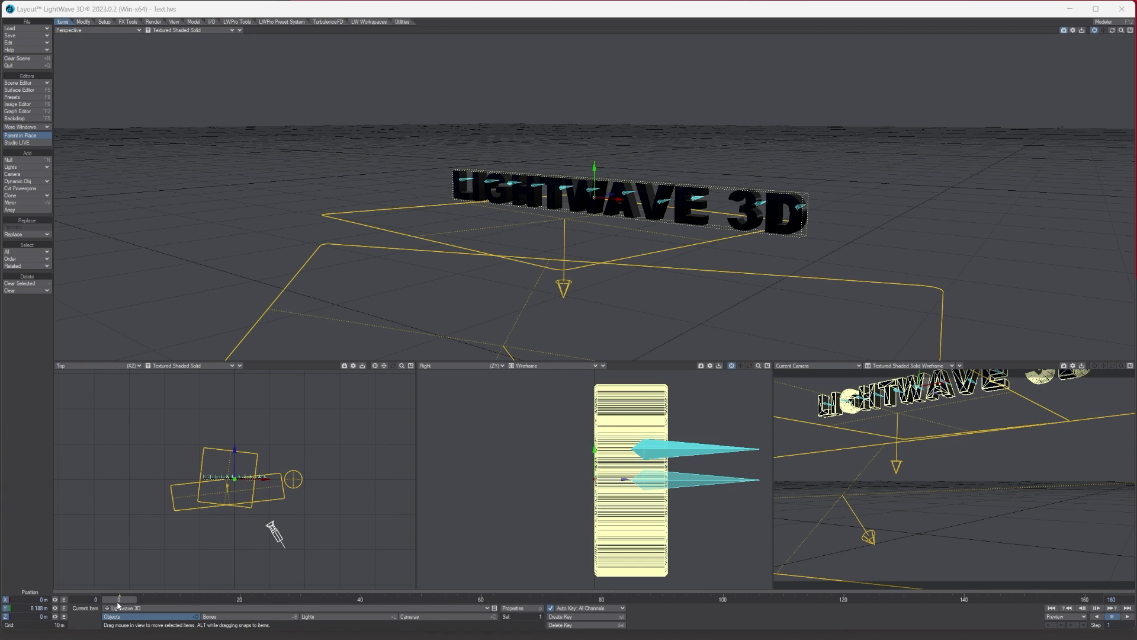
# Preview the drop animation, then flip the camera view to VPR and back to Textured Shaded Solid.
pyautogui.press('space')
pyautogui.click(888, 366)
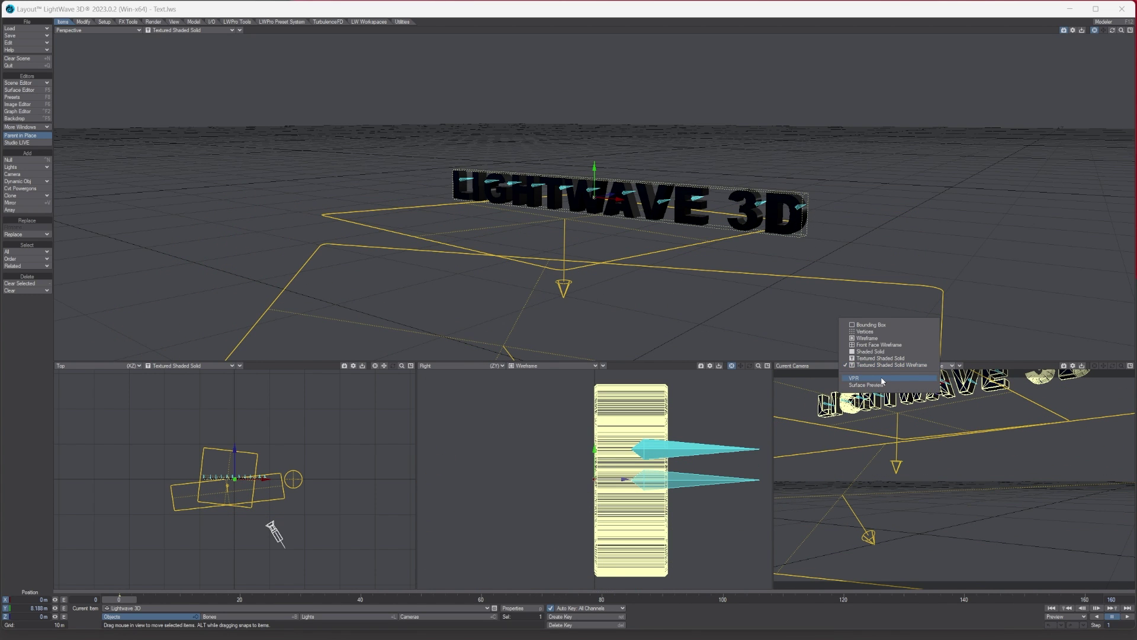
pyautogui.click(889, 379)
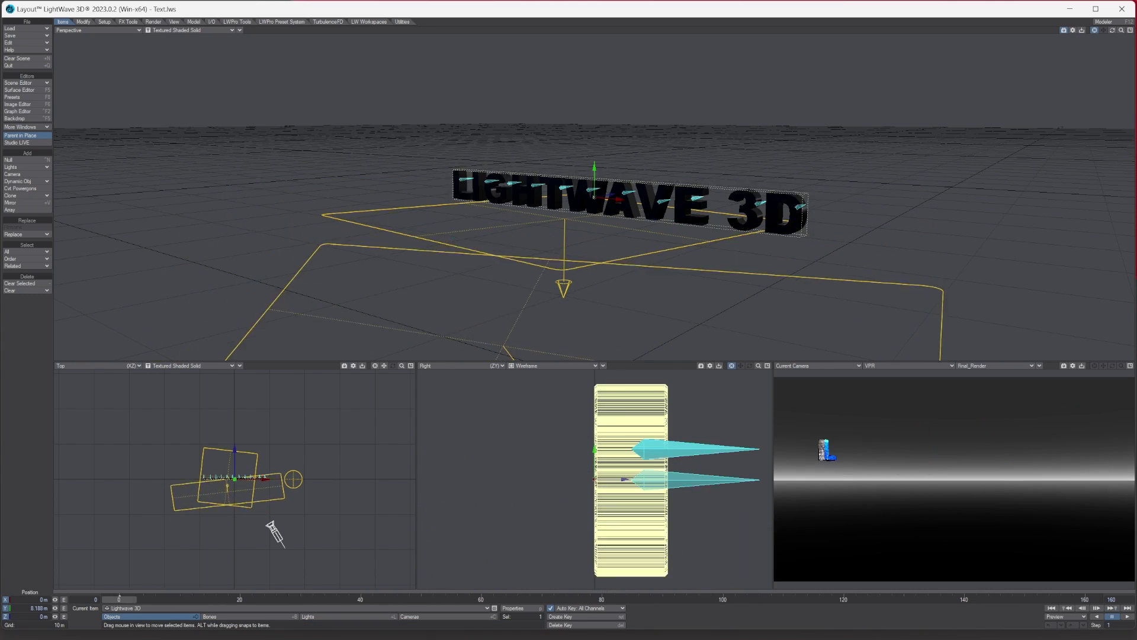
pyautogui.click(919, 365)
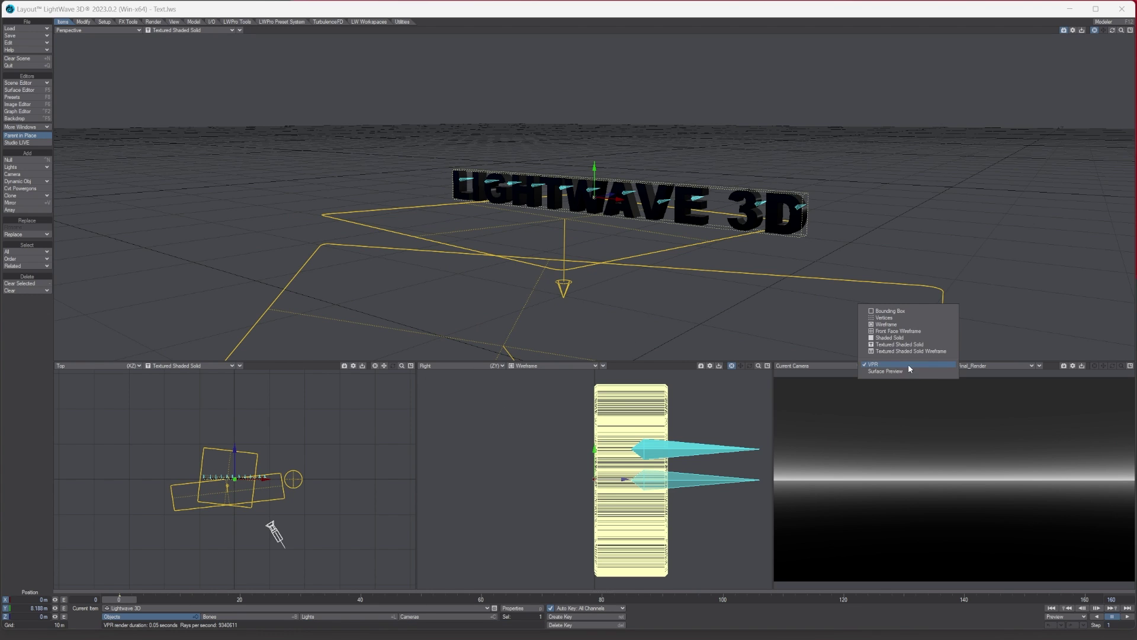
pyautogui.click(910, 343)
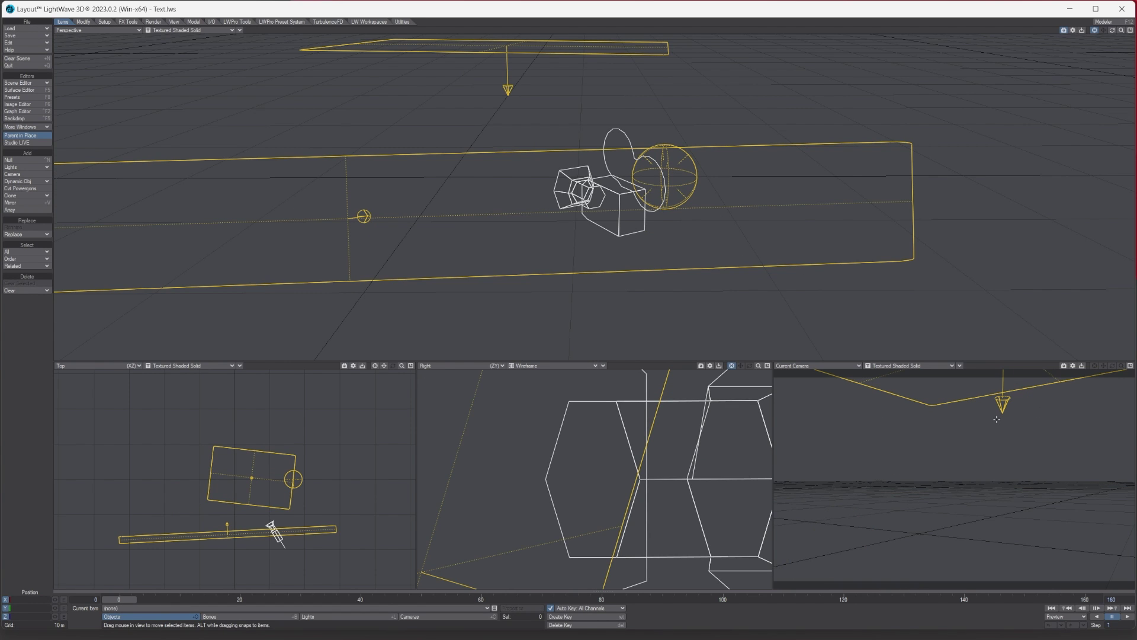
# Toggle the camera view through VPR back to shaded, then add a null named Null.
pyautogui.click(916, 369)
pyautogui.click(916, 389)
pyautogui.click(915, 367)
pyautogui.click(916, 344)
pyautogui.click(13, 160)
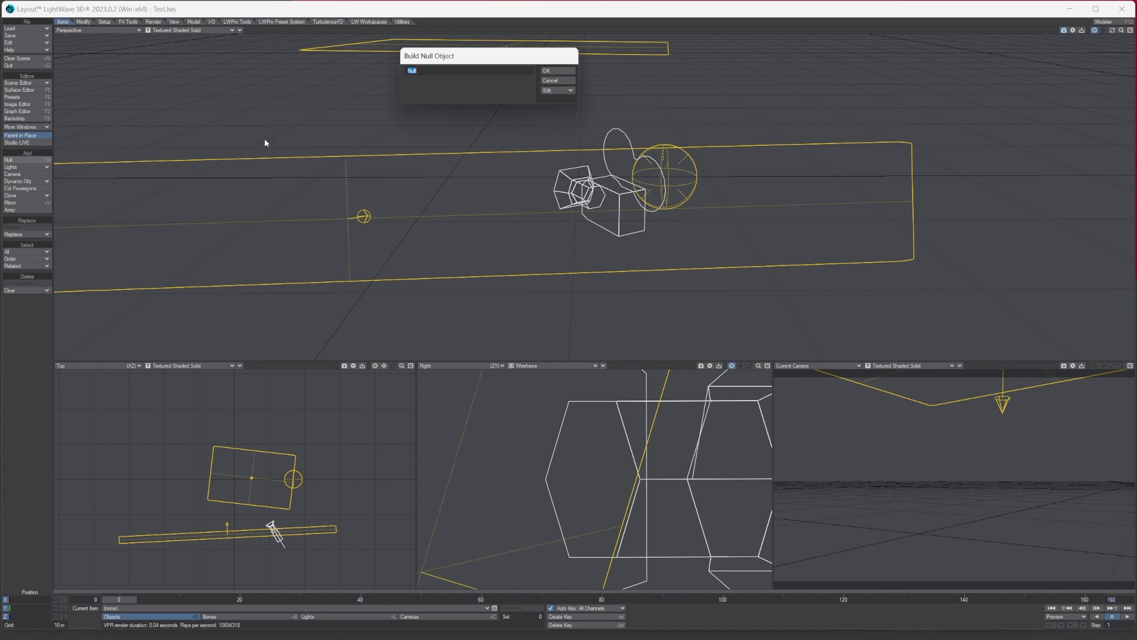
pyautogui.click(555, 71)
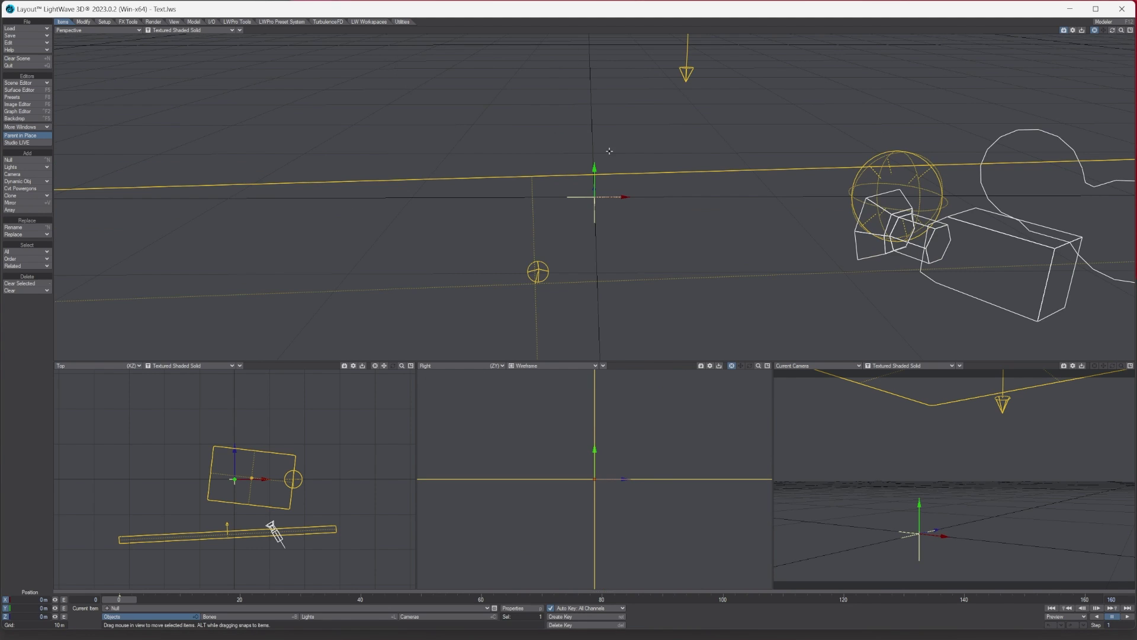
# Set the null's Object Replacement to Text Generator and bring up its options.
pyautogui.click(517, 613)
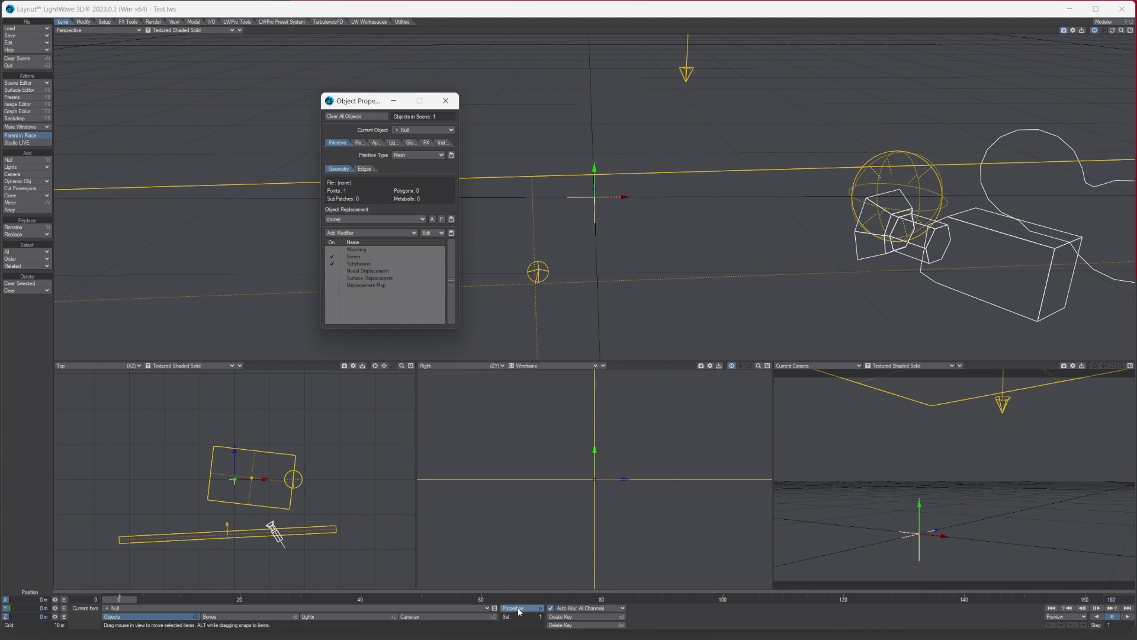
pyautogui.click(351, 219)
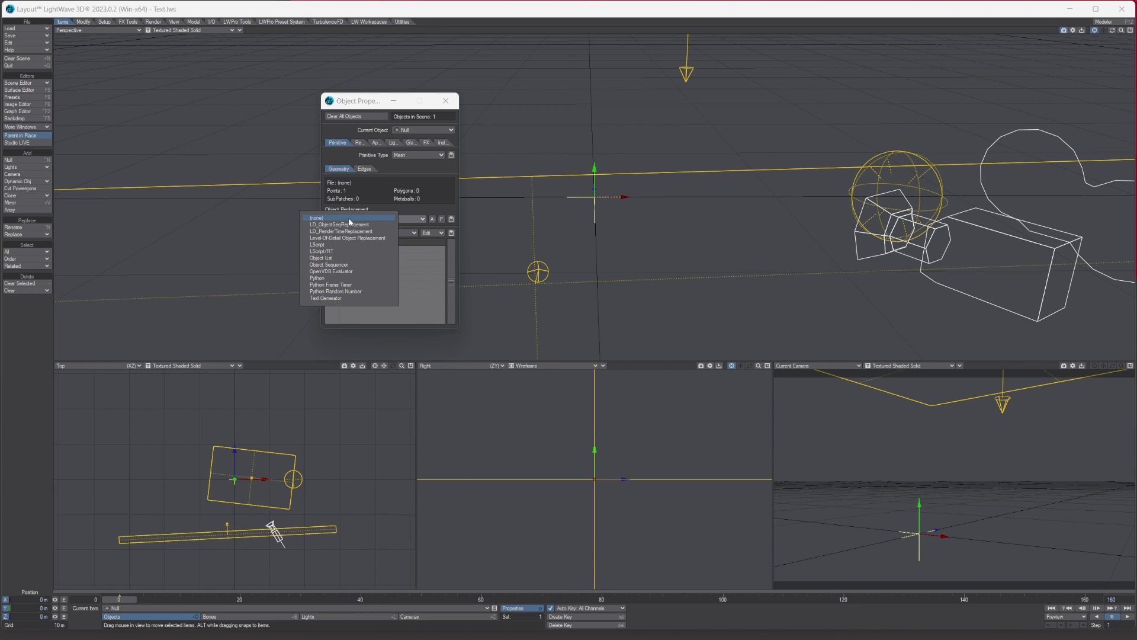
pyautogui.click(335, 299)
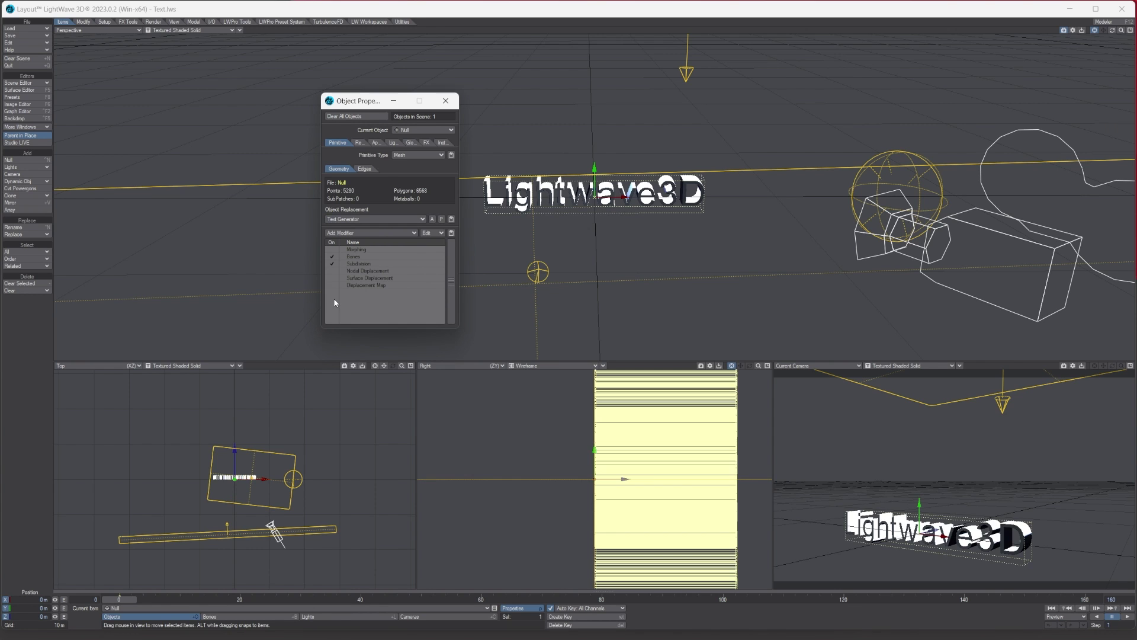
pyautogui.click(442, 219)
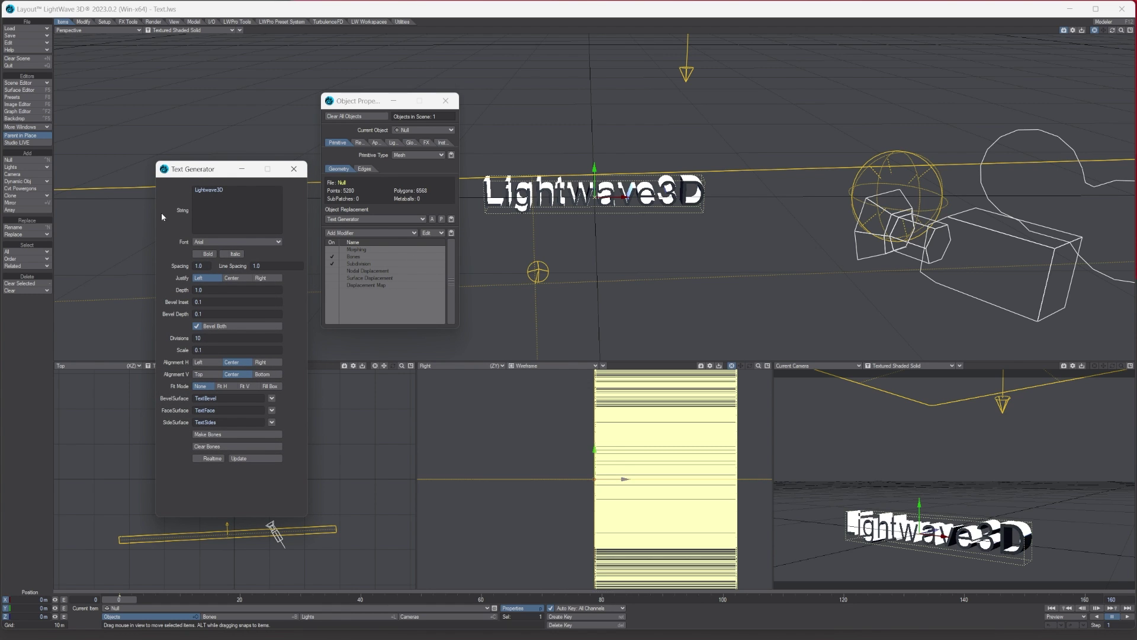
# Set the text font to Arial Black with Realtime updates, then open the font list again.
pyautogui.moveTo(186, 172)
pyautogui.mouseDown()
pyautogui.moveTo(338, 72)
pyautogui.moveTo(313, 78)
pyautogui.mouseUp()
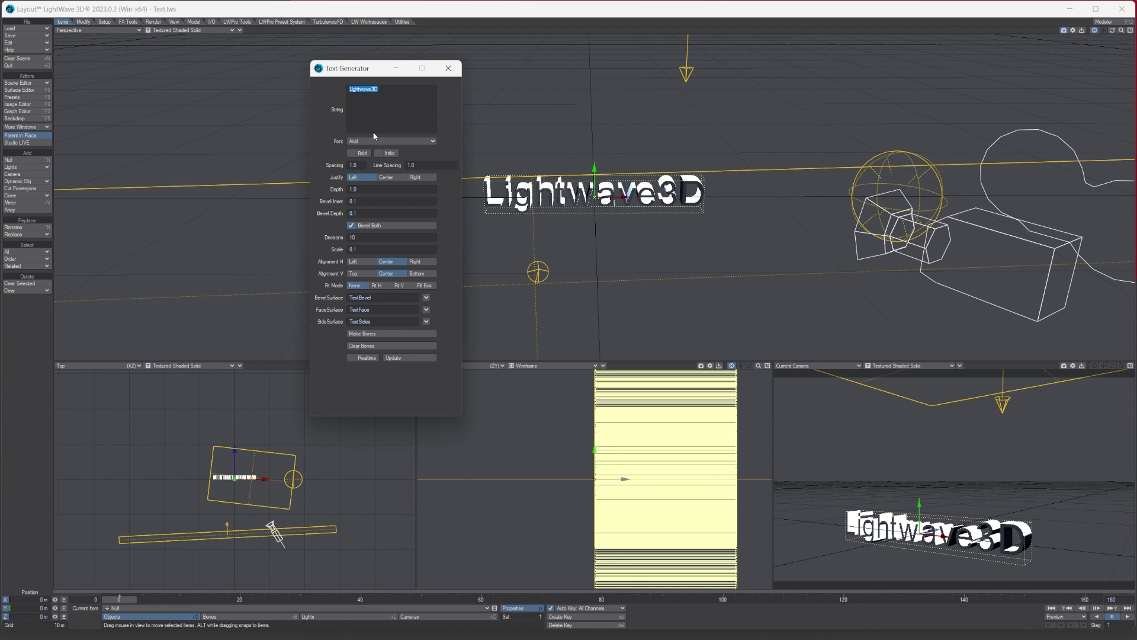
pyautogui.click(425, 141)
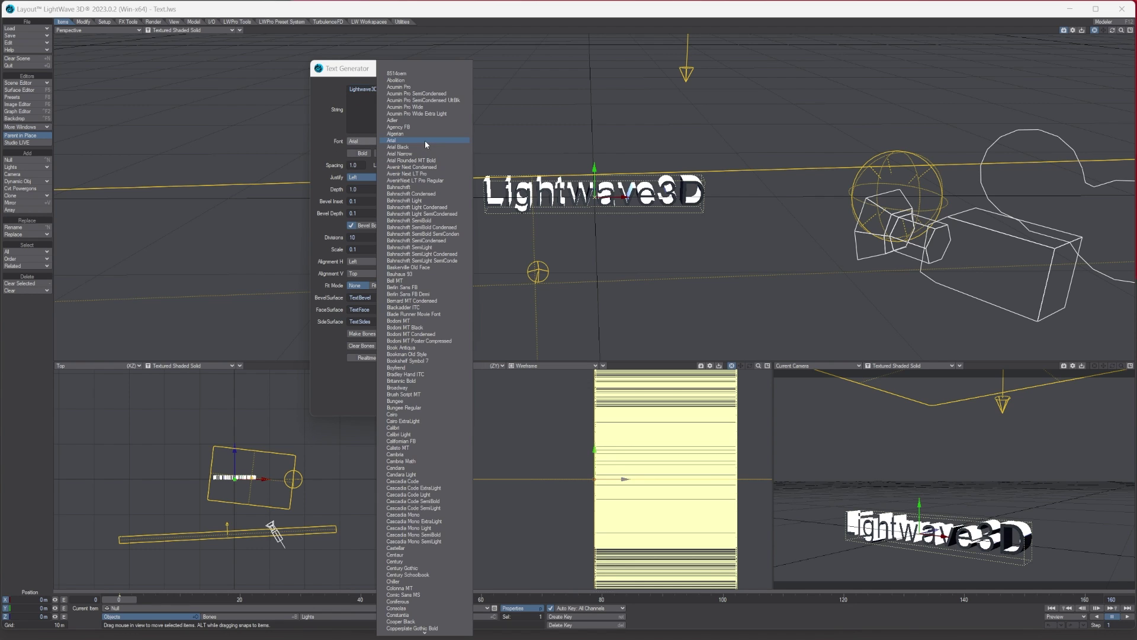
pyautogui.click(425, 146)
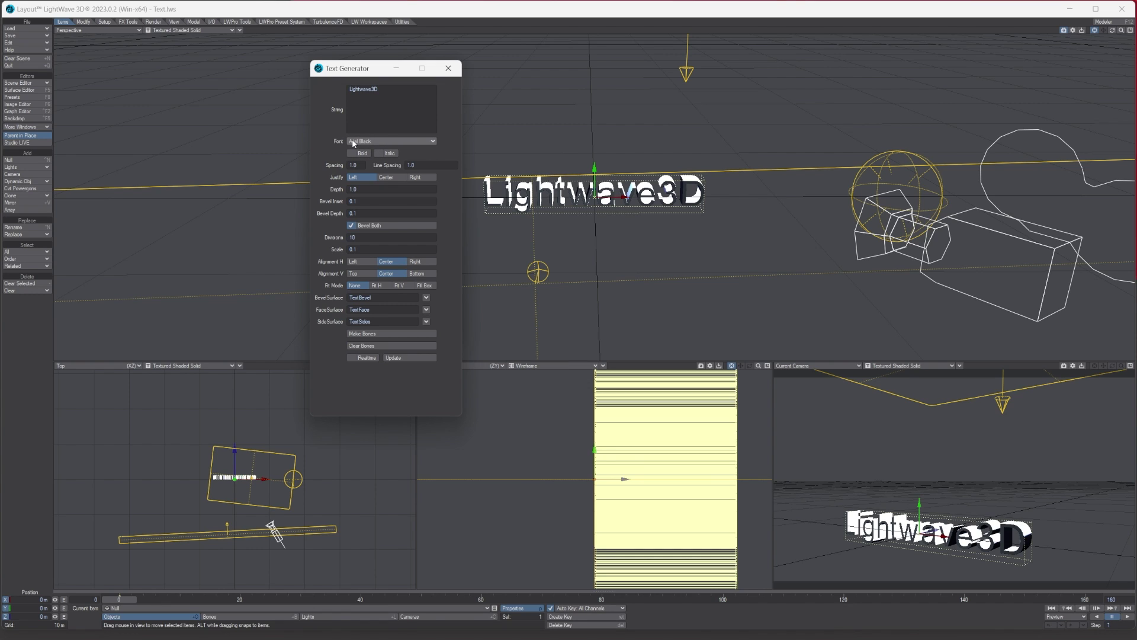
pyautogui.click(362, 359)
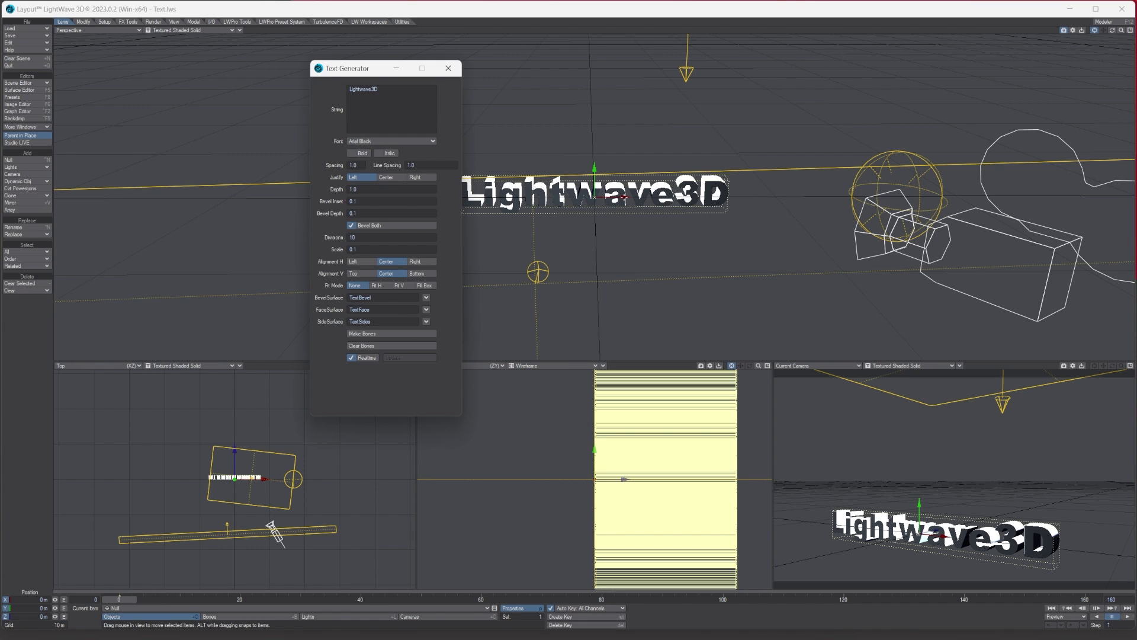
pyautogui.click(392, 141)
pyautogui.scroll(-4, 387, 340)
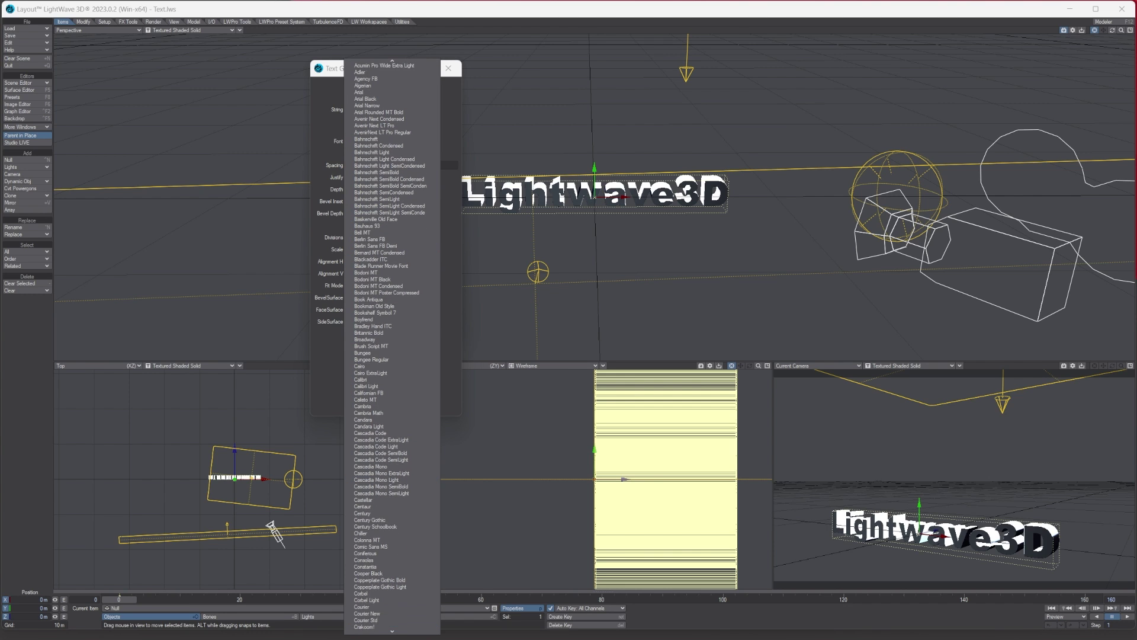
pyautogui.scroll(-4, 387, 340)
pyautogui.scroll(-4, 387, 340)
pyautogui.scroll(-4, 387, 340)
pyautogui.scroll(-6, 386, 340)
pyautogui.scroll(-6, 387, 339)
pyautogui.scroll(-6, 387, 339)
pyautogui.scroll(-6, 387, 340)
pyautogui.scroll(-2, 377, 586)
pyautogui.scroll(-5, 377, 587)
pyautogui.scroll(-5, 376, 586)
pyautogui.scroll(-5, 376, 587)
pyautogui.scroll(-5, 377, 586)
pyautogui.scroll(-6, 404, 533)
pyautogui.scroll(-5, 404, 533)
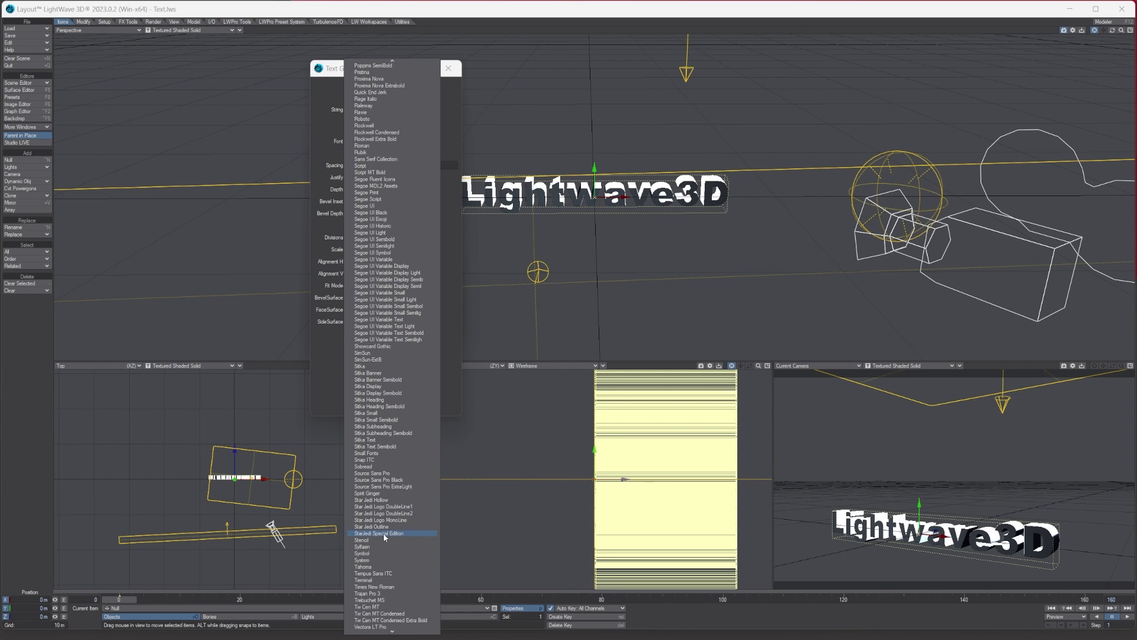
# Choose the Starjedi Special Edition font and rearrange the Text Generator and properties windows.
pyautogui.click(384, 537)
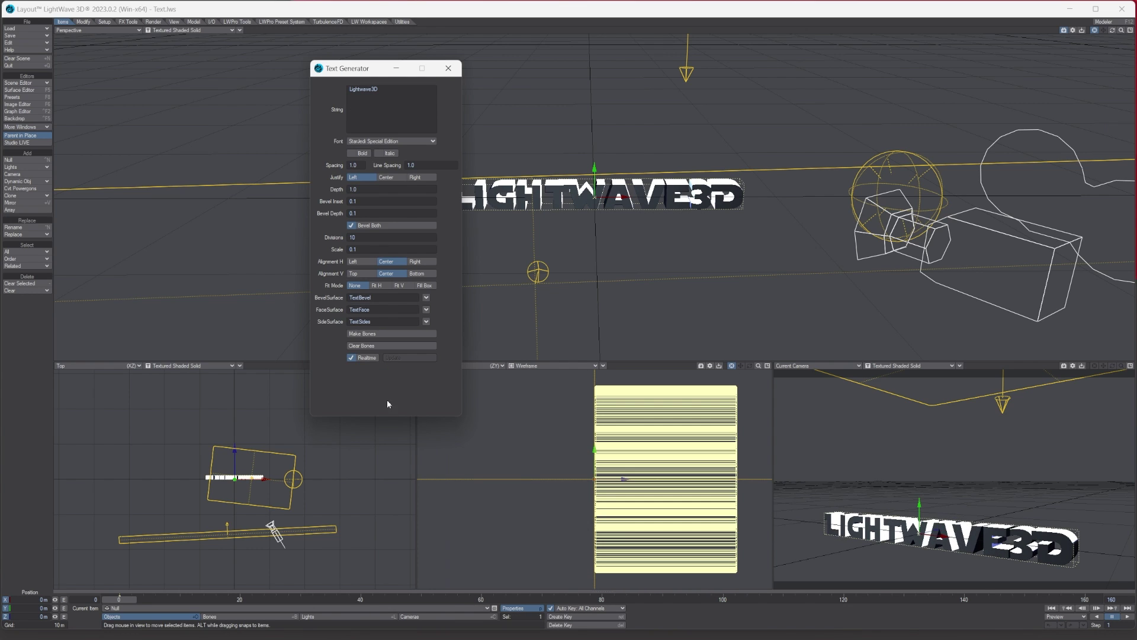
pyautogui.moveTo(376, 69); pyautogui.dragTo(211, 60)
pyautogui.press('p')
pyautogui.moveTo(349, 100); pyautogui.dragTo(242, 388)
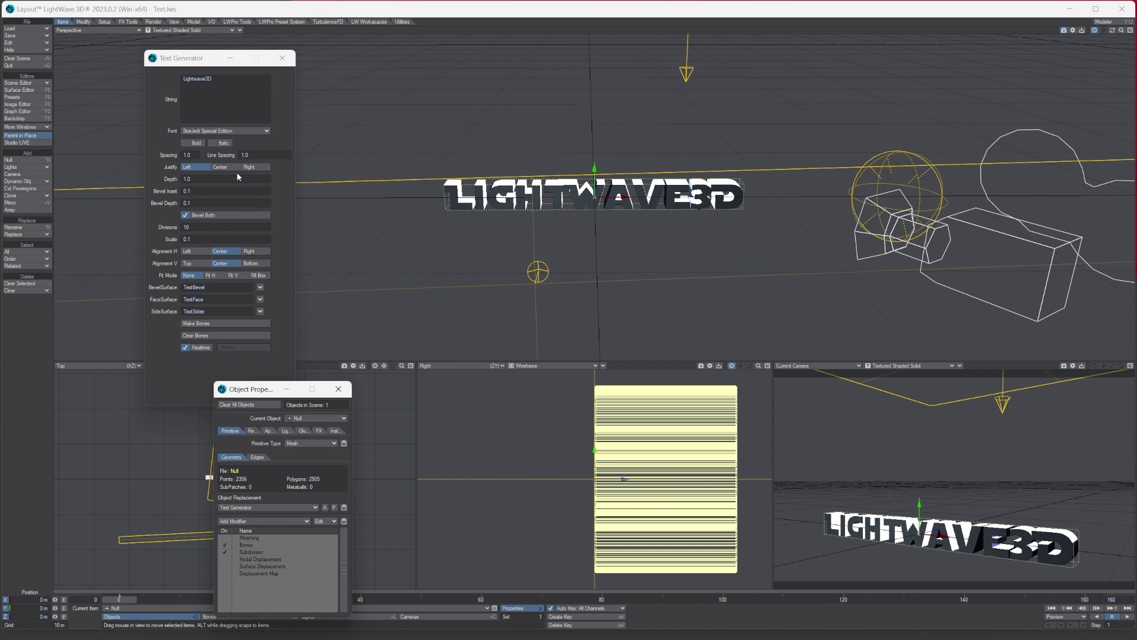
# Try letter spacing values of 5.0 and then 0.5.
pyautogui.doubleClick(191, 155)
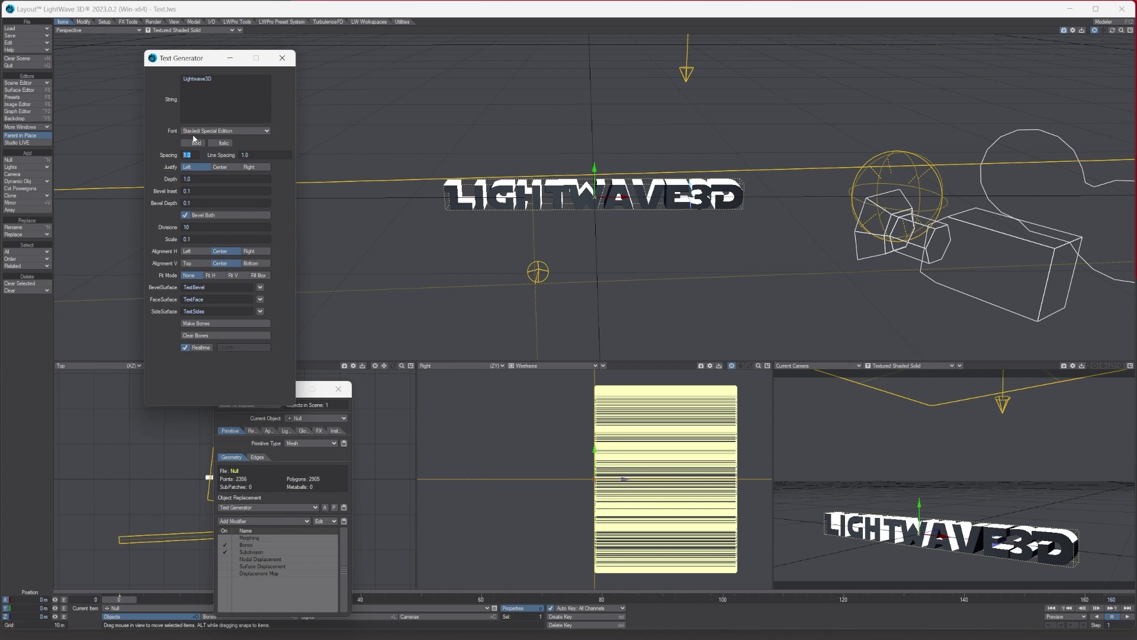
pyautogui.write('5')
pyautogui.press('Tab')
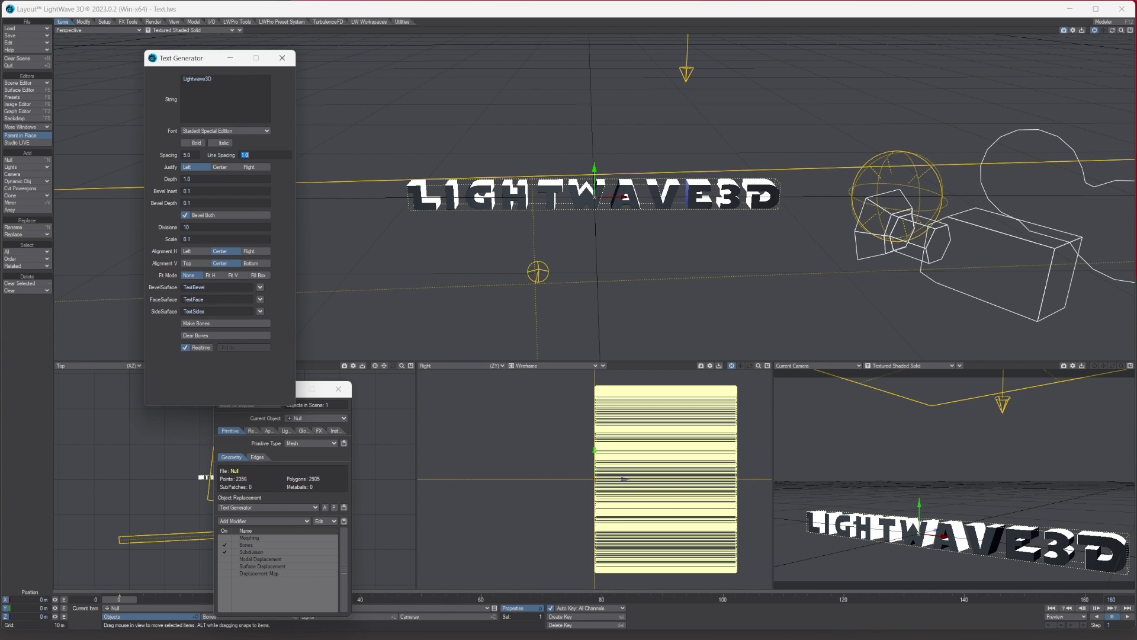
pyautogui.doubleClick(187, 154)
pyautogui.write('0.5')
pyautogui.press('Tab')
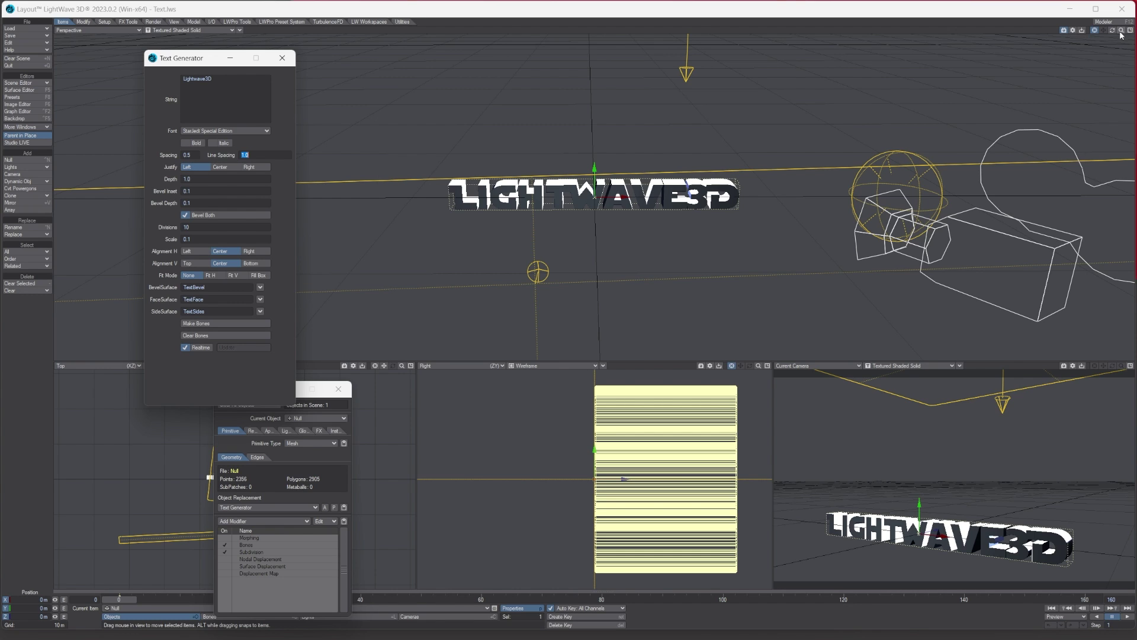
# Test extrusion depths 0.5, 3.0 and 2.0, settling on a depth of 1.5.
pyautogui.moveTo(1122, 33); pyautogui.dragTo(150, 179)
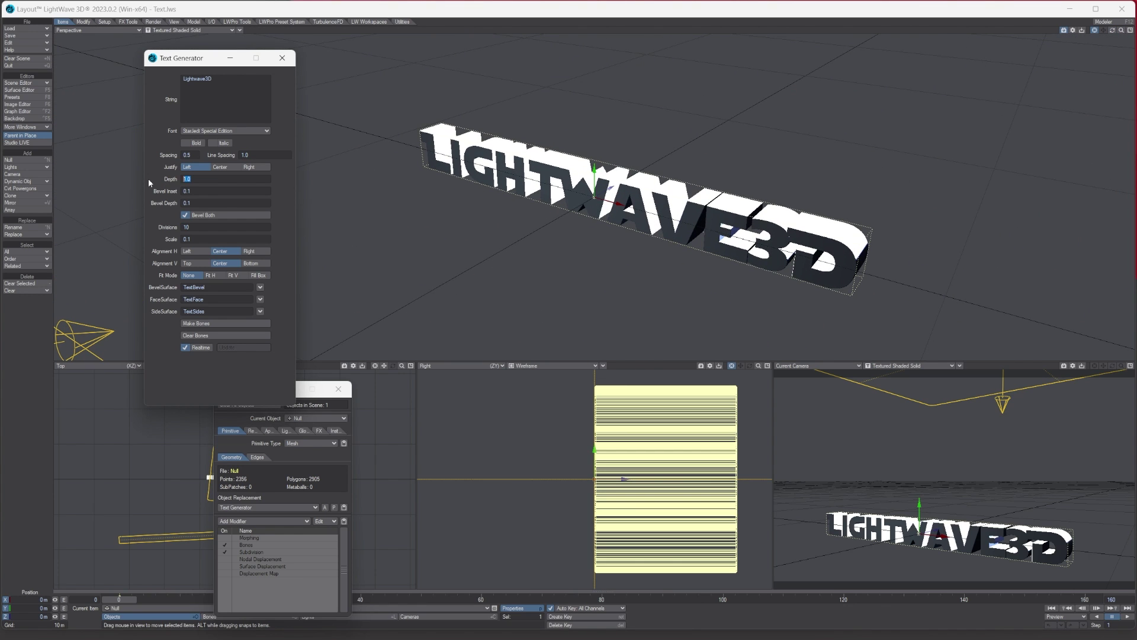
pyautogui.write('0.5')
pyautogui.press('Tab')
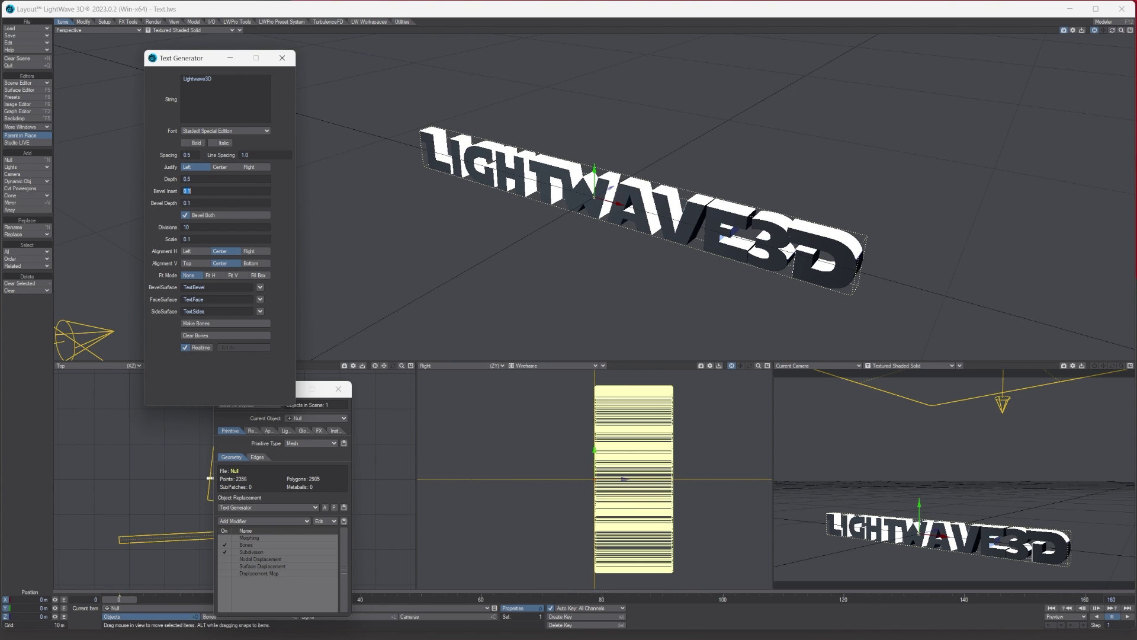
pyautogui.moveTo(186, 179); pyautogui.dragTo(174, 179)
pyautogui.write('3')
pyautogui.press('Tab')
pyautogui.click(163, 178)
pyautogui.press('Tab')
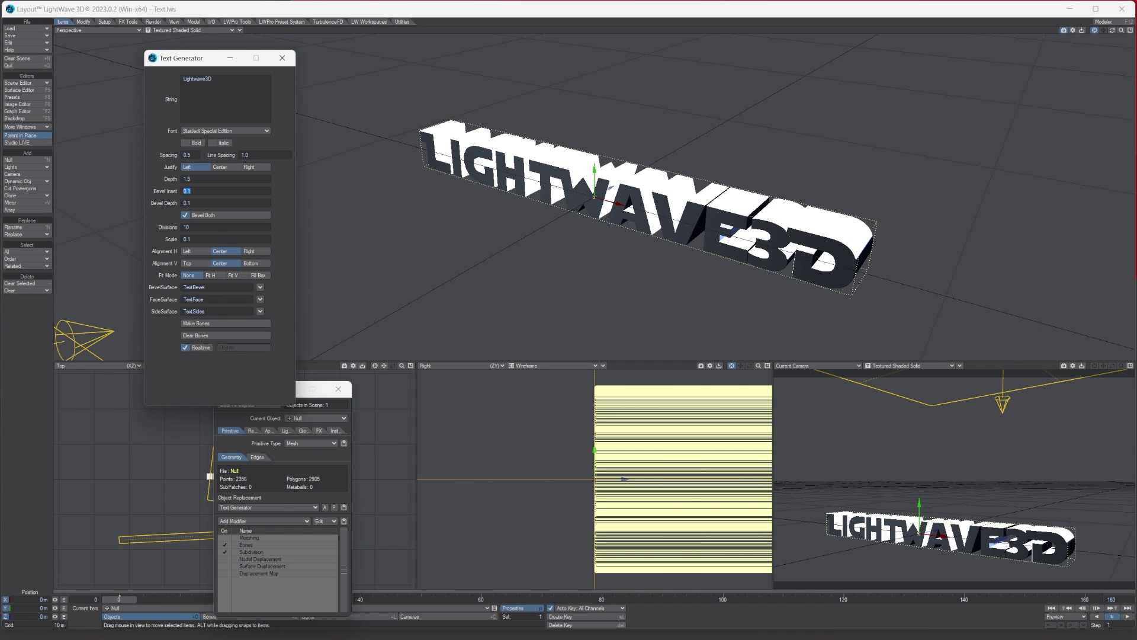
pyautogui.moveTo(1111, 30); pyautogui.dragTo(1102, 84)
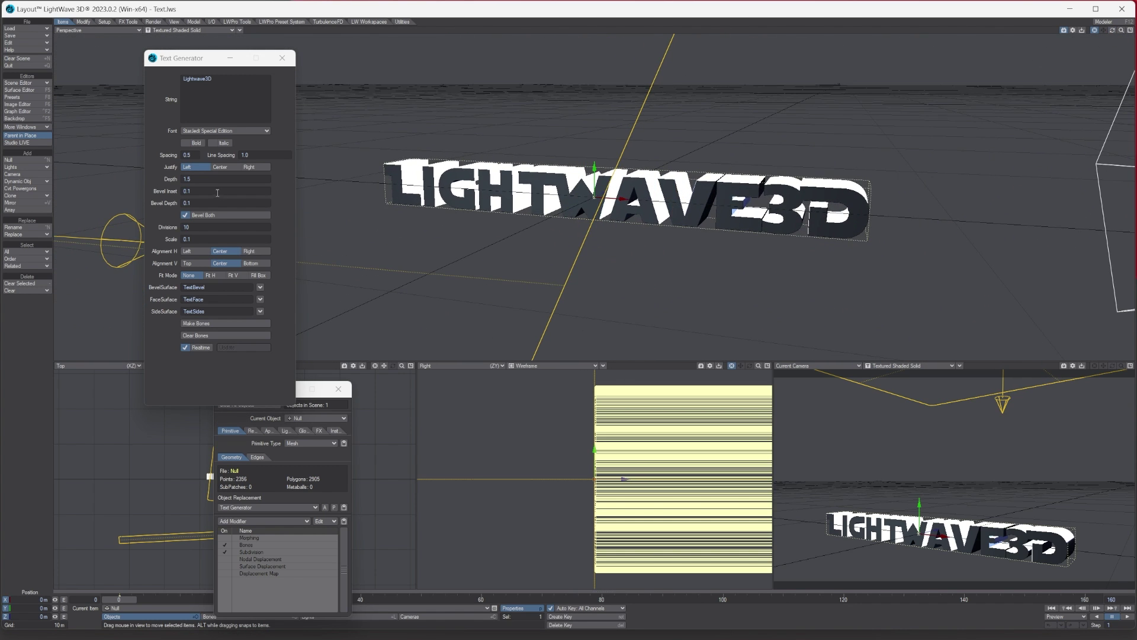
pyautogui.click(206, 180)
pyautogui.write('2')
pyautogui.press('Tab')
pyautogui.hotkey('shift', 'Tab')
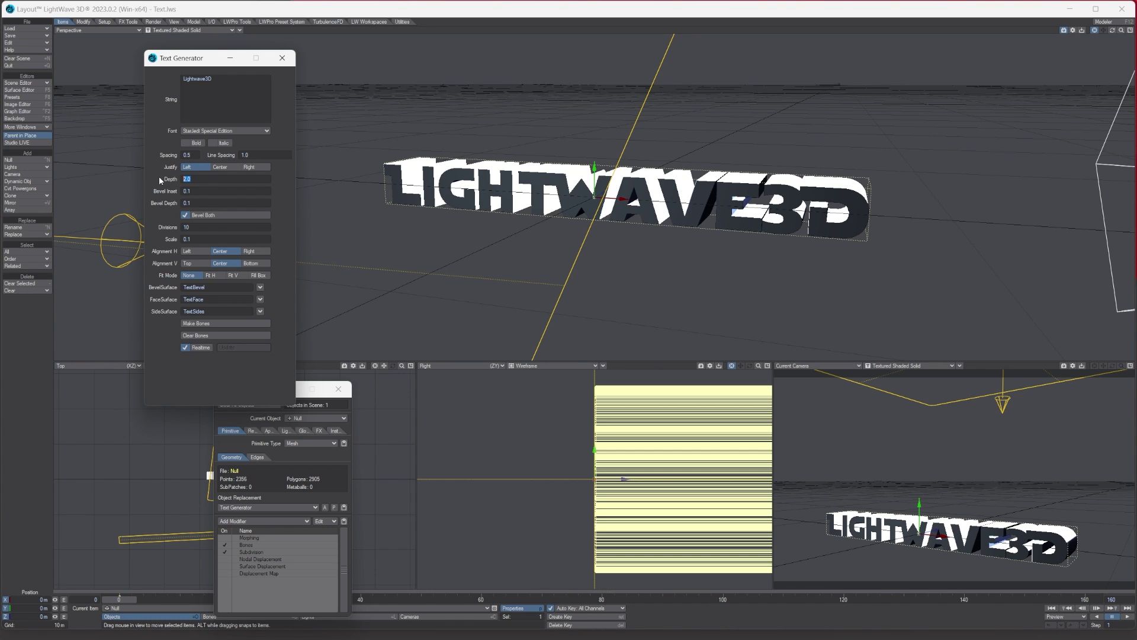
pyautogui.press('Tab')
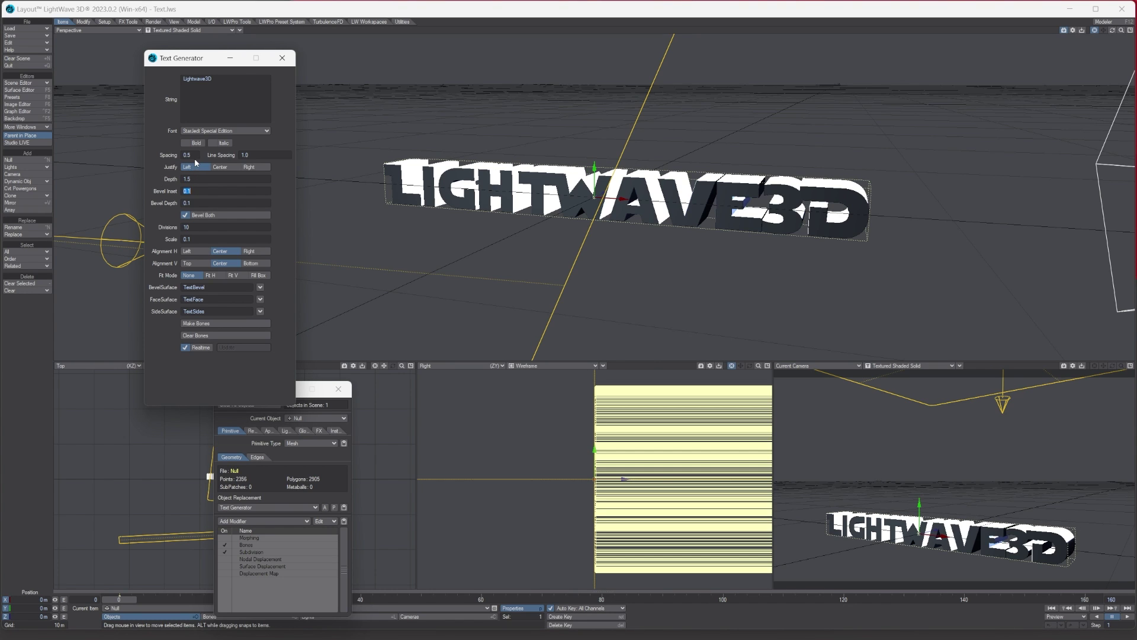
# Set the letter spacing to 1.5.
pyautogui.click(189, 155)
pyautogui.write('1')
pyautogui.press('Tab')
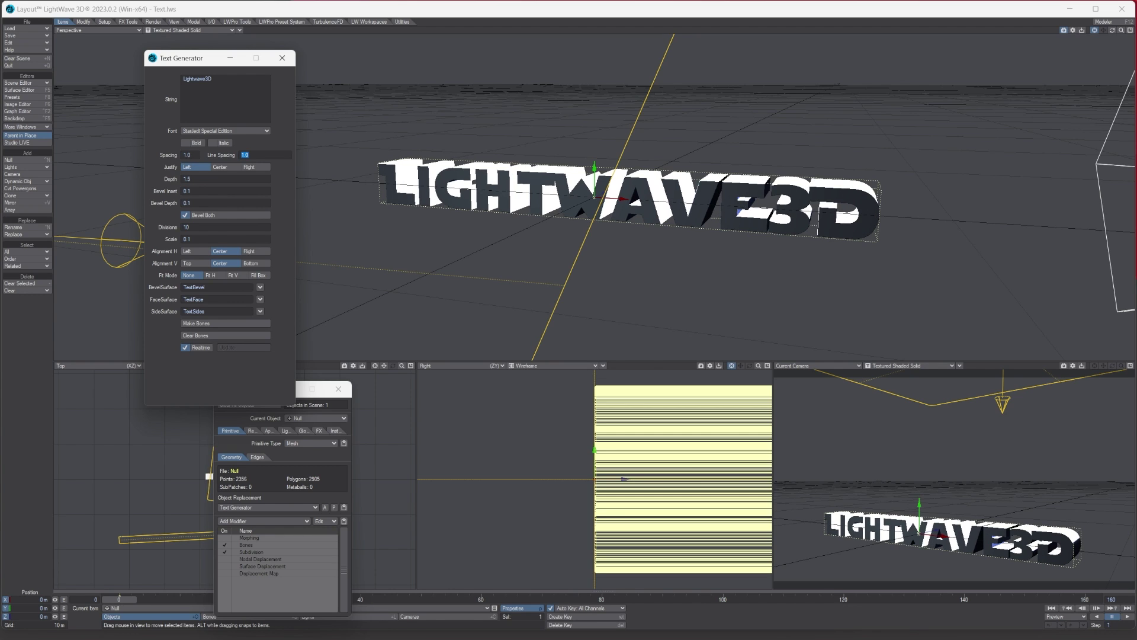
pyautogui.hotkey('shift', 'Tab')
pyautogui.write('5')
pyautogui.press('Tab')
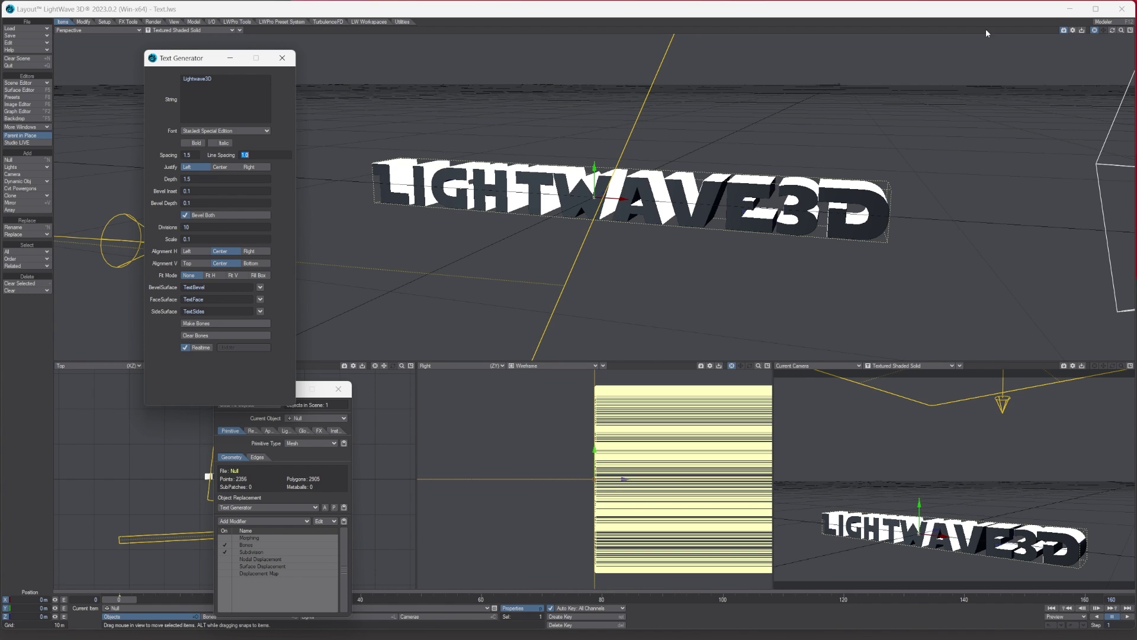
# Show the perspective view as Textured Shaded Solid Wireframe, zoomed onto the text.
pyautogui.click(199, 30)
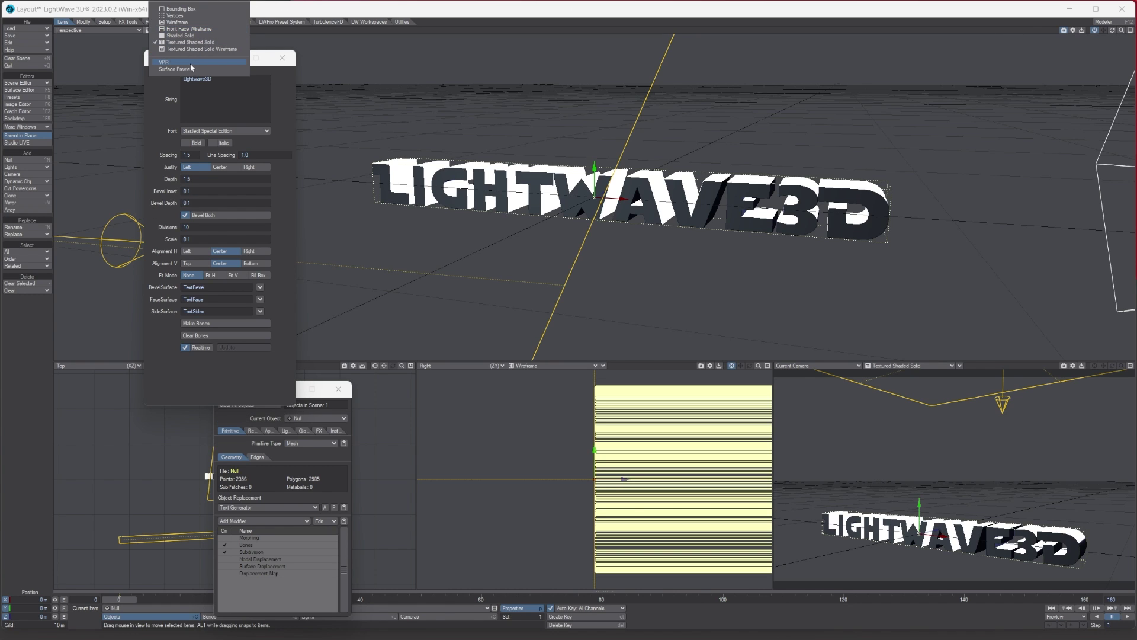
pyautogui.click(197, 48)
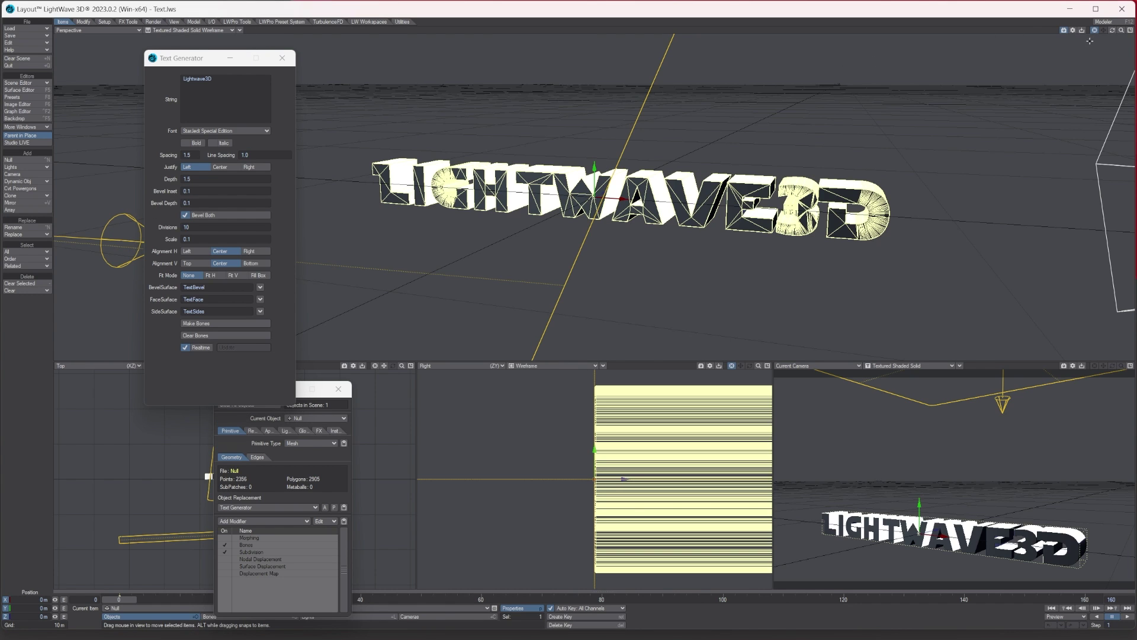
pyautogui.moveTo(1119, 32); pyautogui.dragTo(1117, 35)
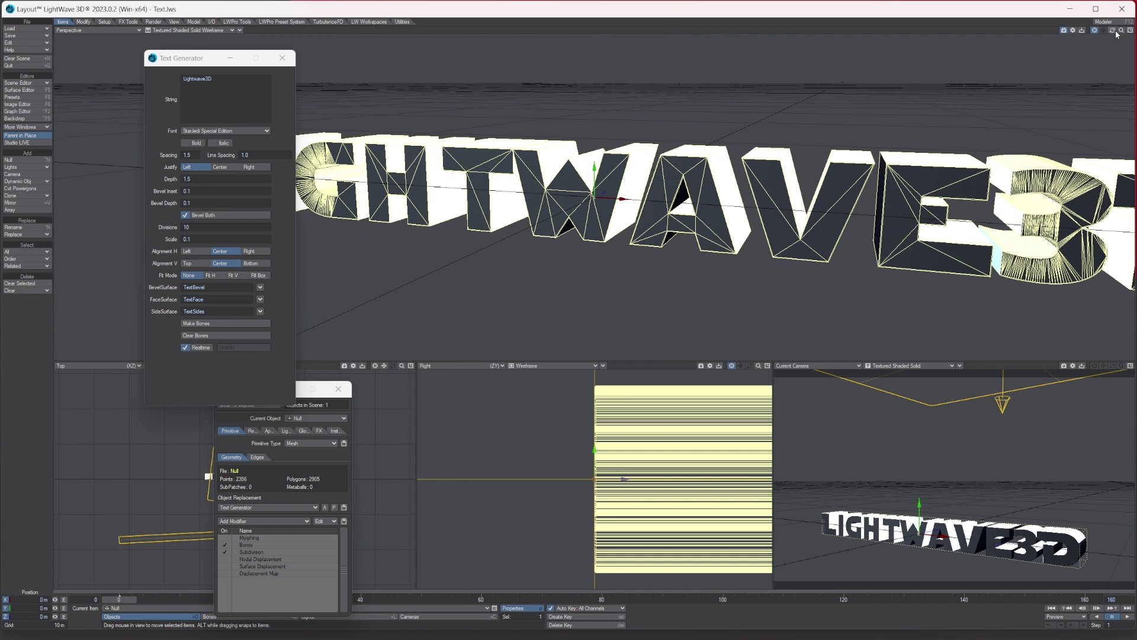
pyautogui.moveTo(1113, 30); pyautogui.dragTo(1093, 35)
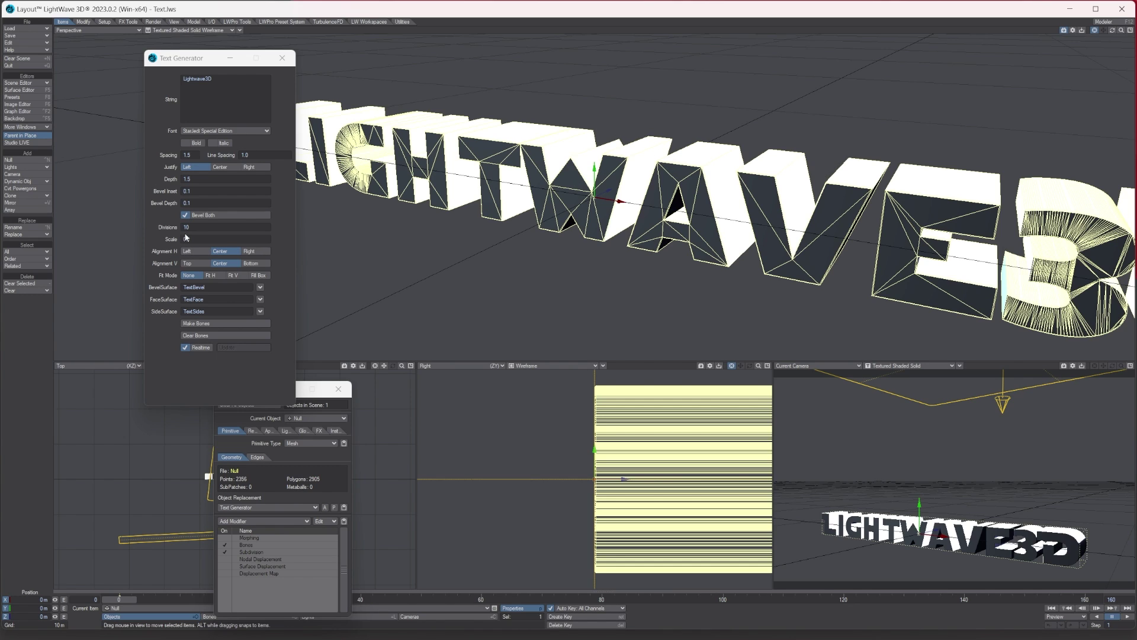
# Set bevel inset 0.5 and bevel depth 0.3, toggling Bevel Both off and on.
pyautogui.click(197, 192)
pyautogui.write('5')
pyautogui.press('Tab')
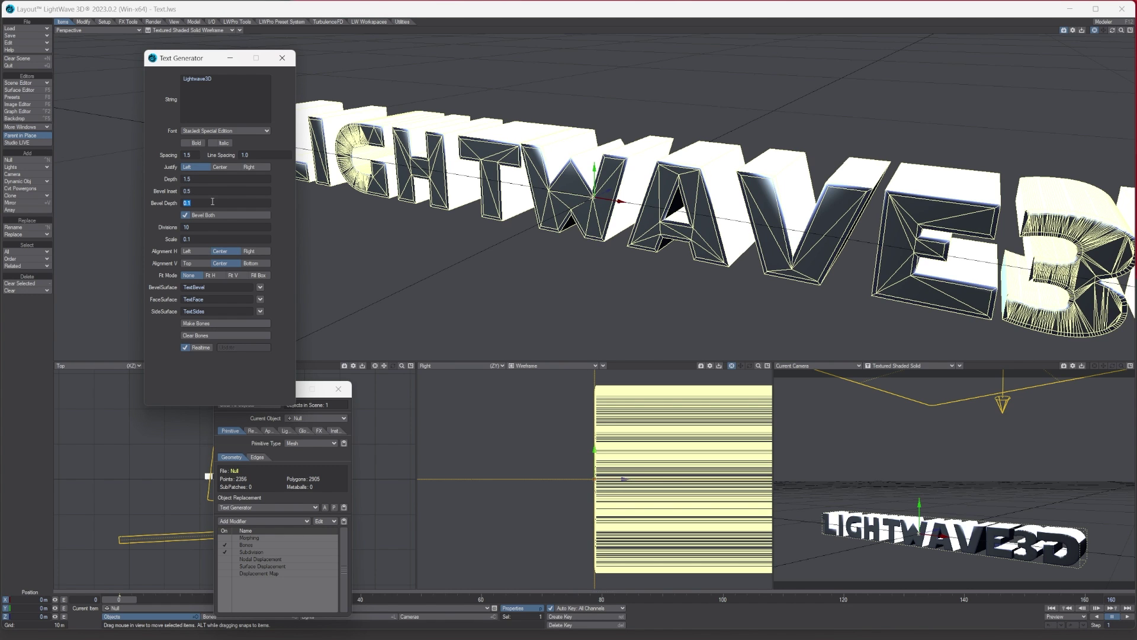
pyautogui.press('Tab')
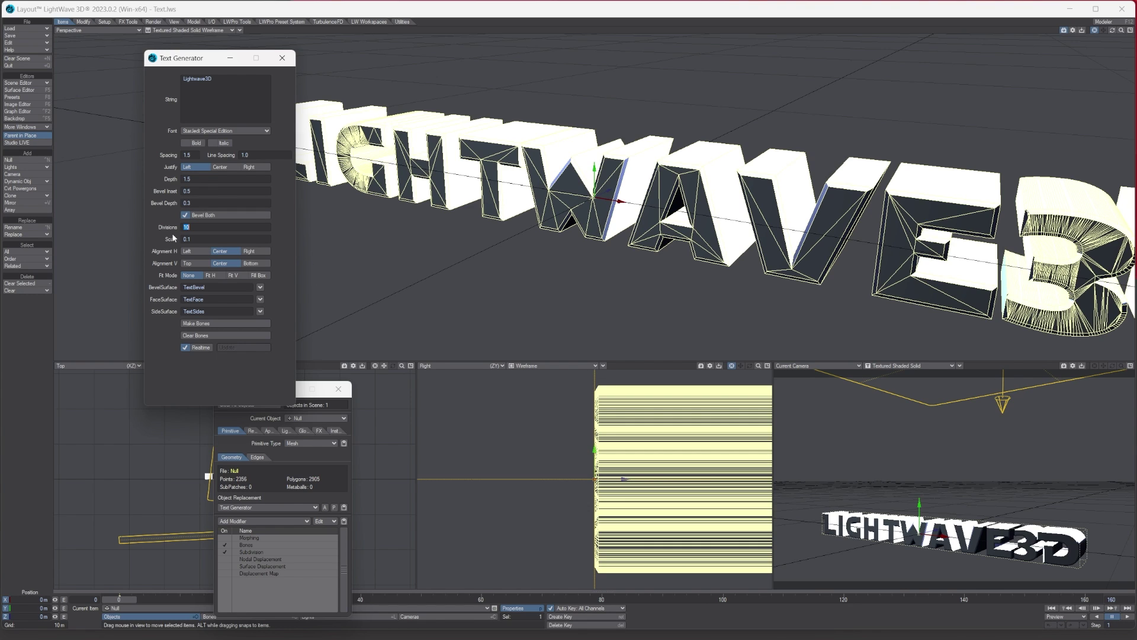
pyautogui.click(186, 216)
pyautogui.click(185, 216)
# Try 15 divisions, revert to 10, and set the text scale to 1.0.
pyautogui.click(1093, 32)
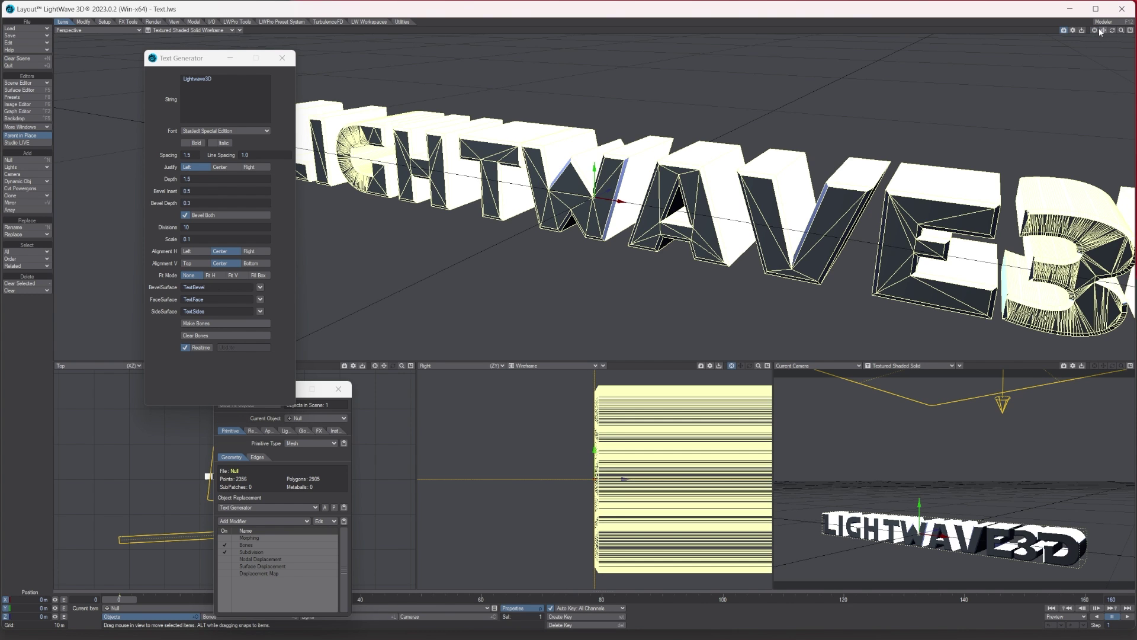
pyautogui.moveTo(1093, 33); pyautogui.dragTo(1122, 27)
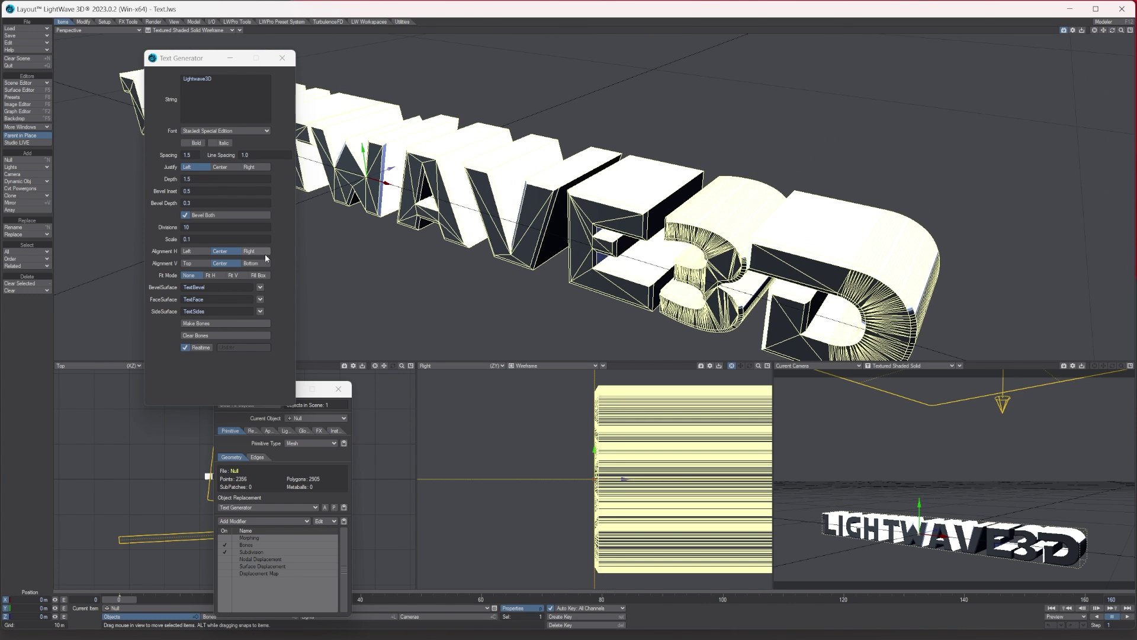
pyautogui.click(143, 226)
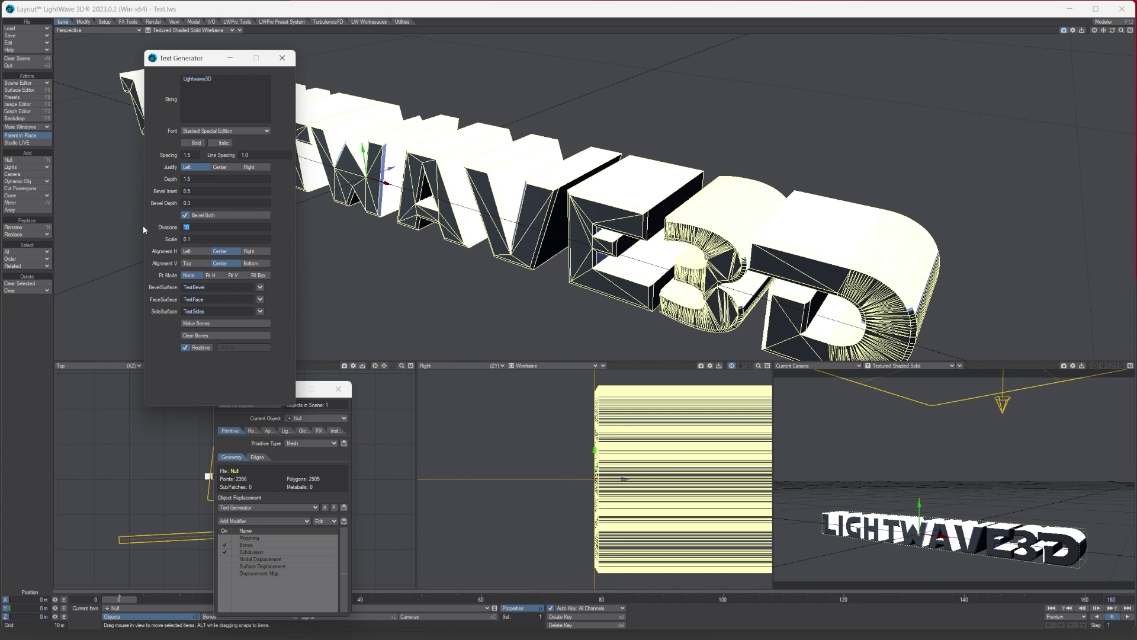
pyautogui.write('15')
pyautogui.press('Tab')
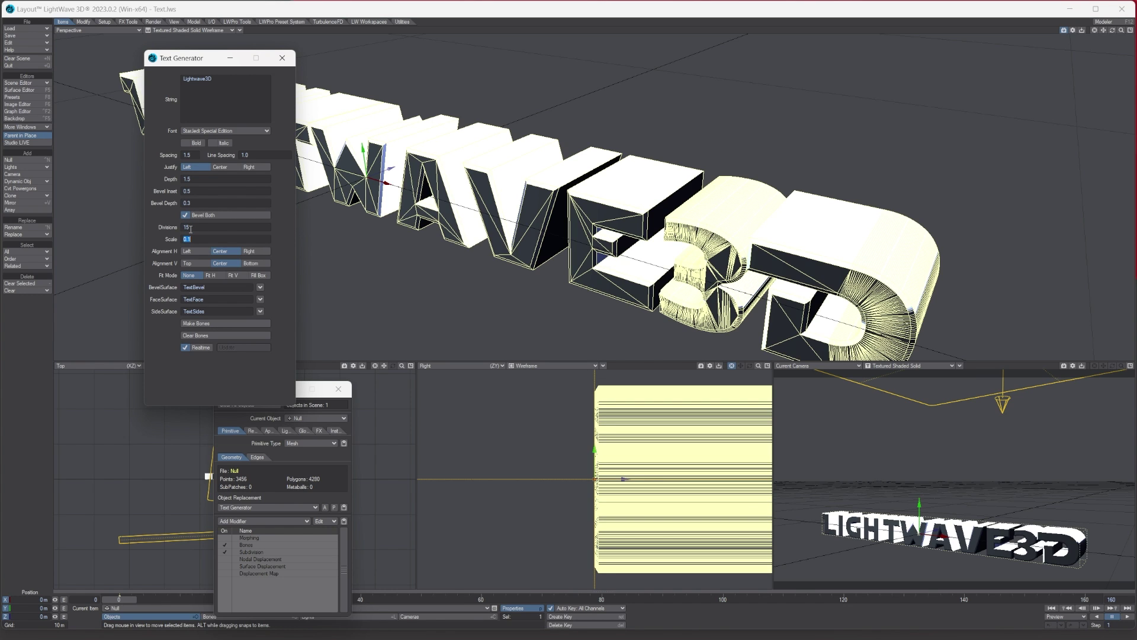
pyautogui.click(175, 225)
pyautogui.write('0')
pyautogui.press('Tab')
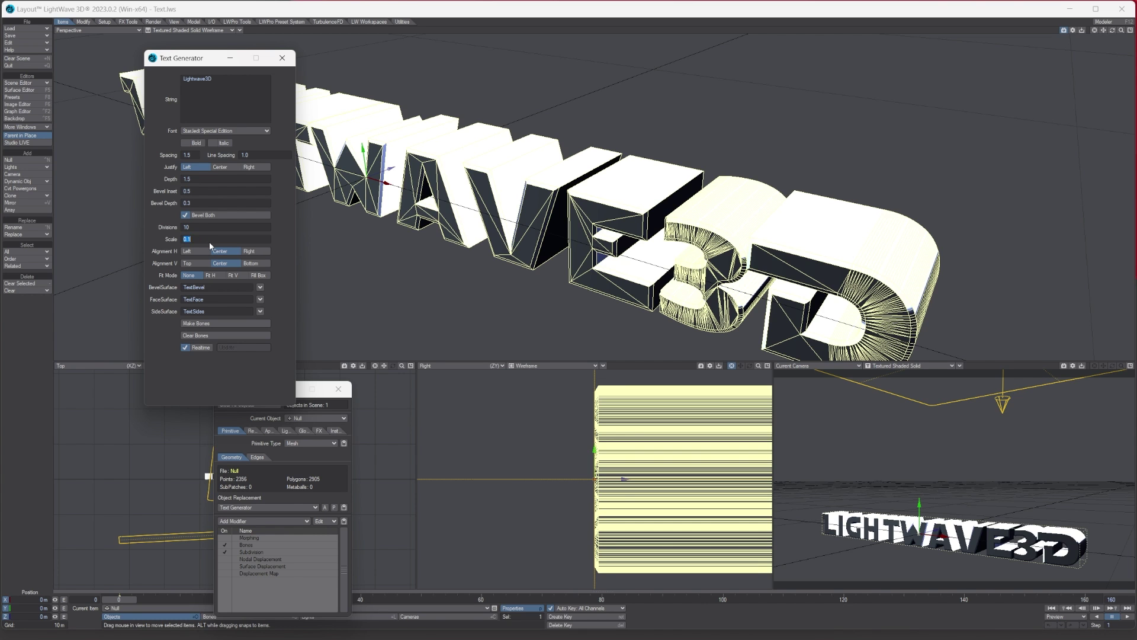
pyautogui.write('1')
pyautogui.press('Tab')
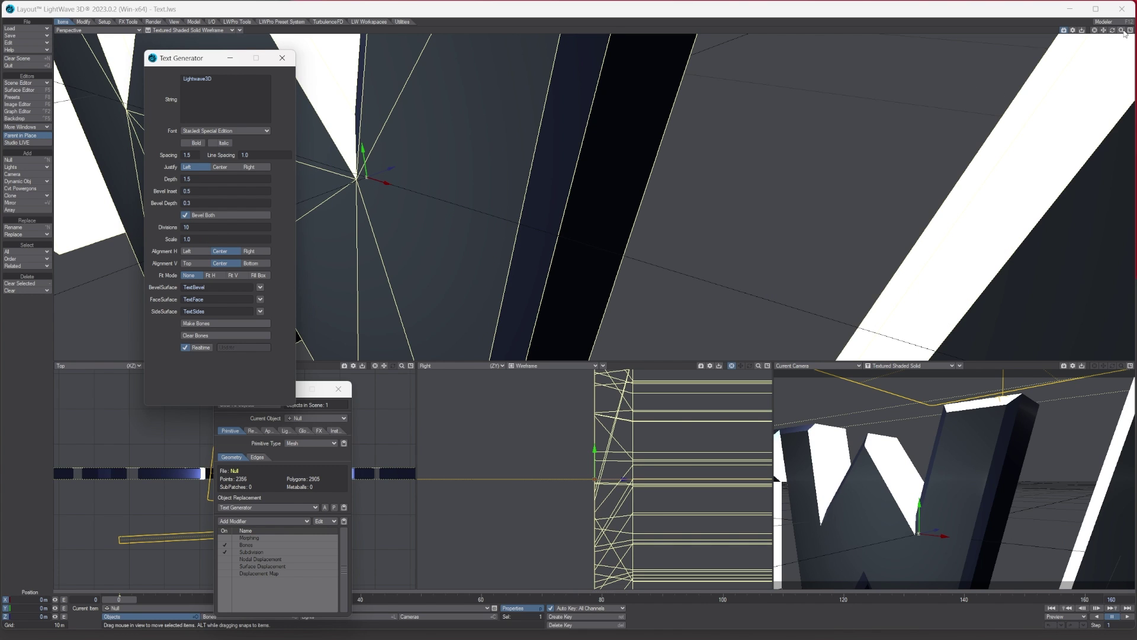
# Reduce the text scale to 0.5, then to 0.1.
pyautogui.moveTo(1124, 30); pyautogui.dragTo(270, 276)
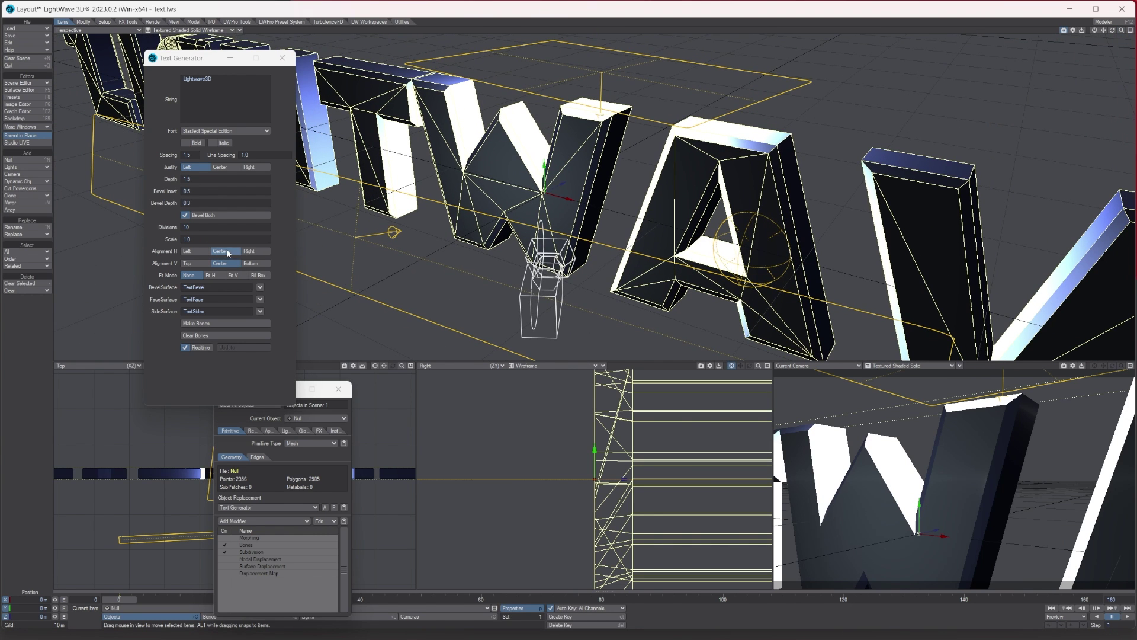
pyautogui.click(199, 237)
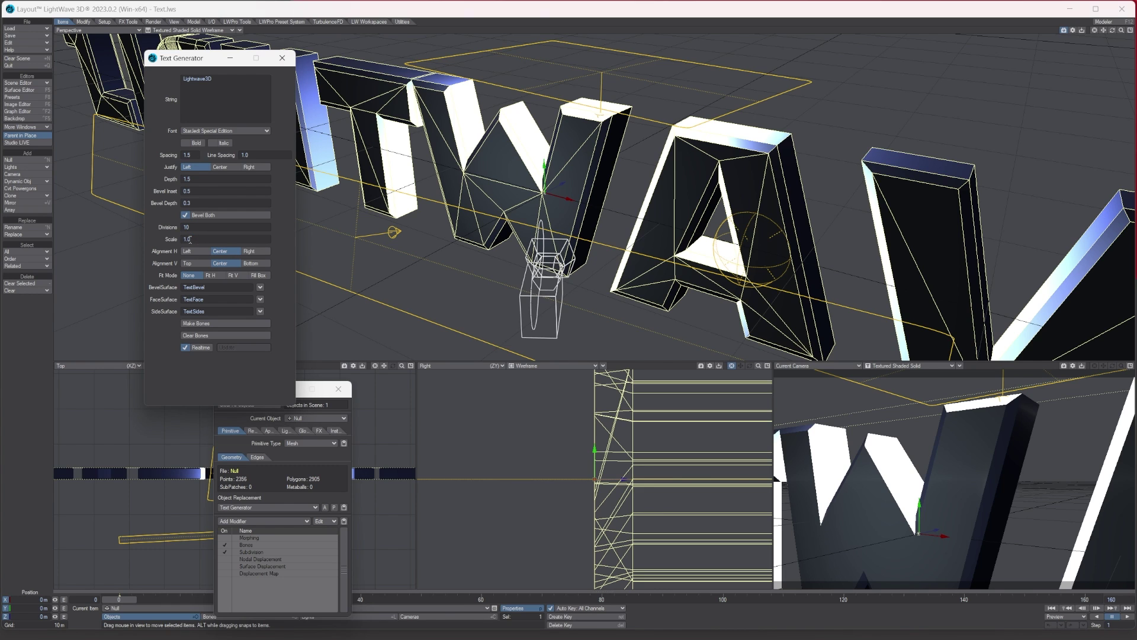
pyautogui.write('0.5')
pyautogui.press('Return')
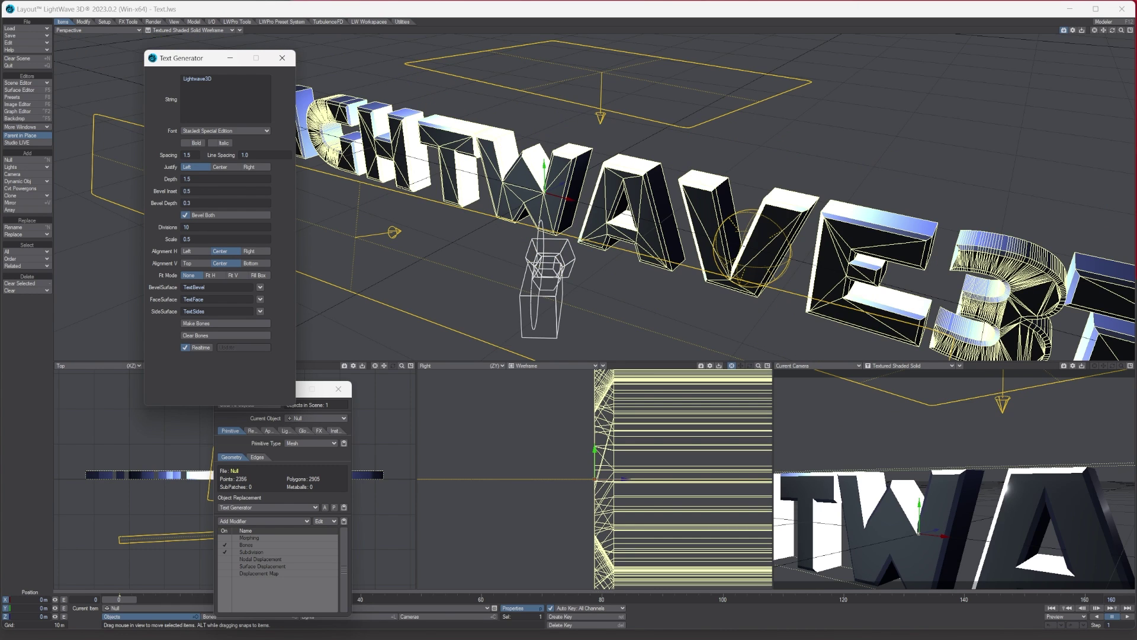
pyautogui.click(194, 237)
pyautogui.write('0.1')
pyautogui.press('Return')
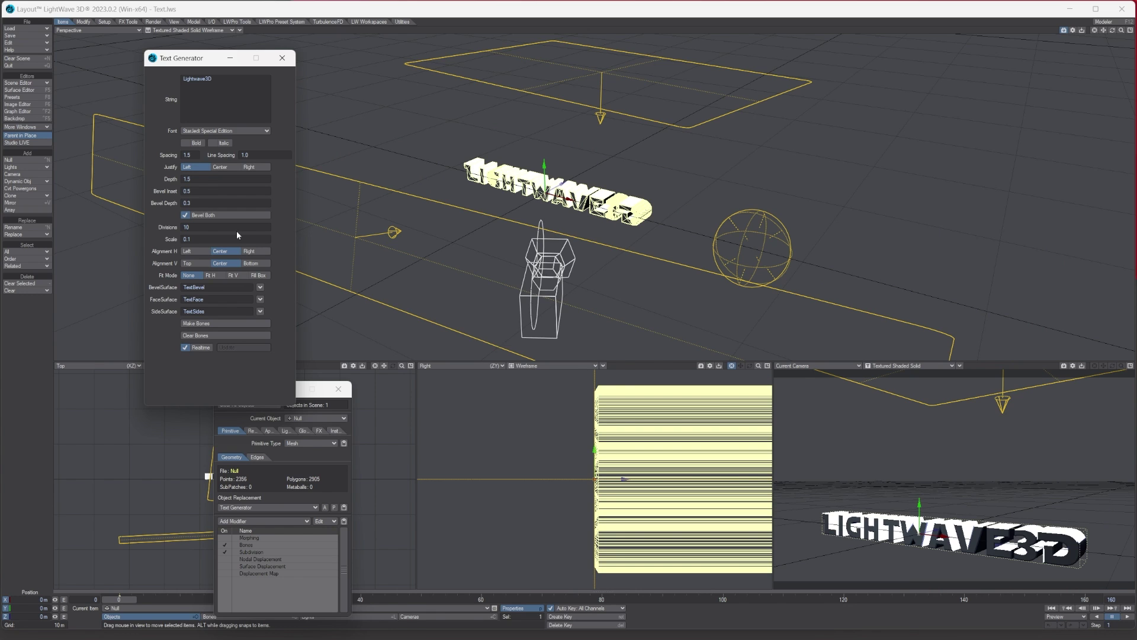
# Try Left and Right horizontal alignment, then return it to Center.
pyautogui.click(188, 250)
pyautogui.click(250, 250)
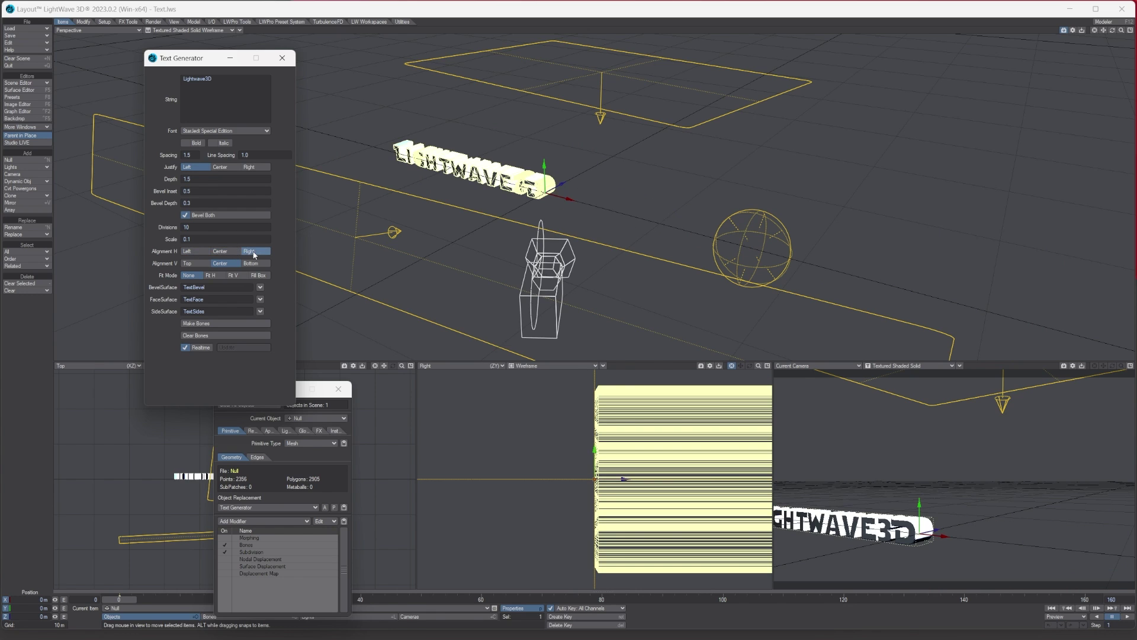
pyautogui.click(210, 252)
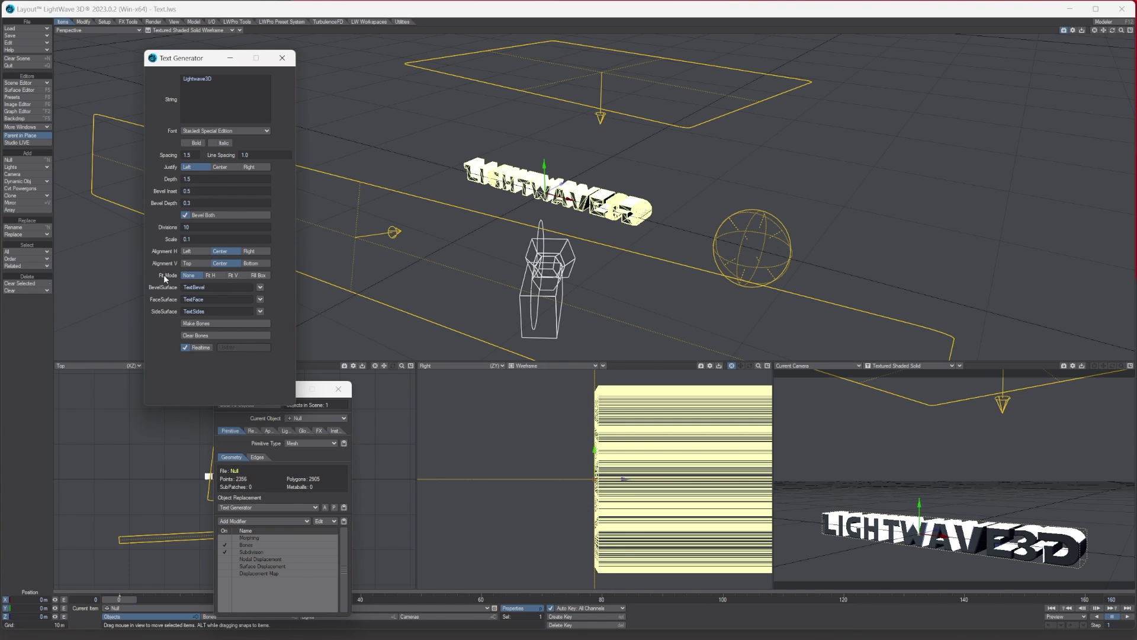
pyautogui.click(215, 276)
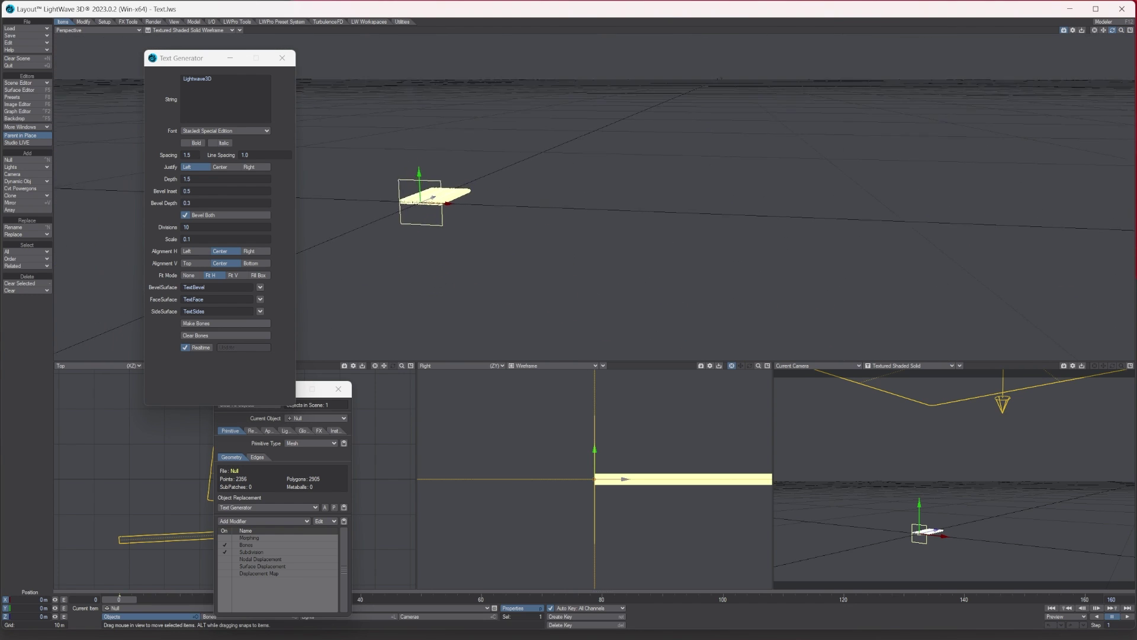
pyautogui.moveTo(1112, 32); pyautogui.dragTo(1117, 32)
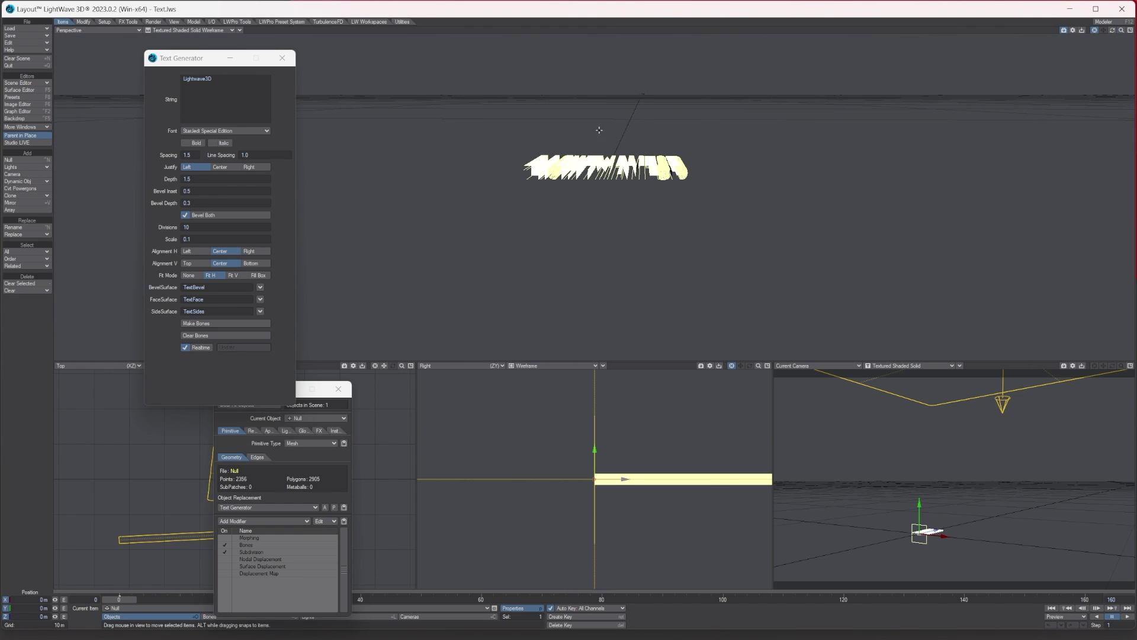
pyautogui.moveTo(1130, 33); pyautogui.dragTo(1111, 32)
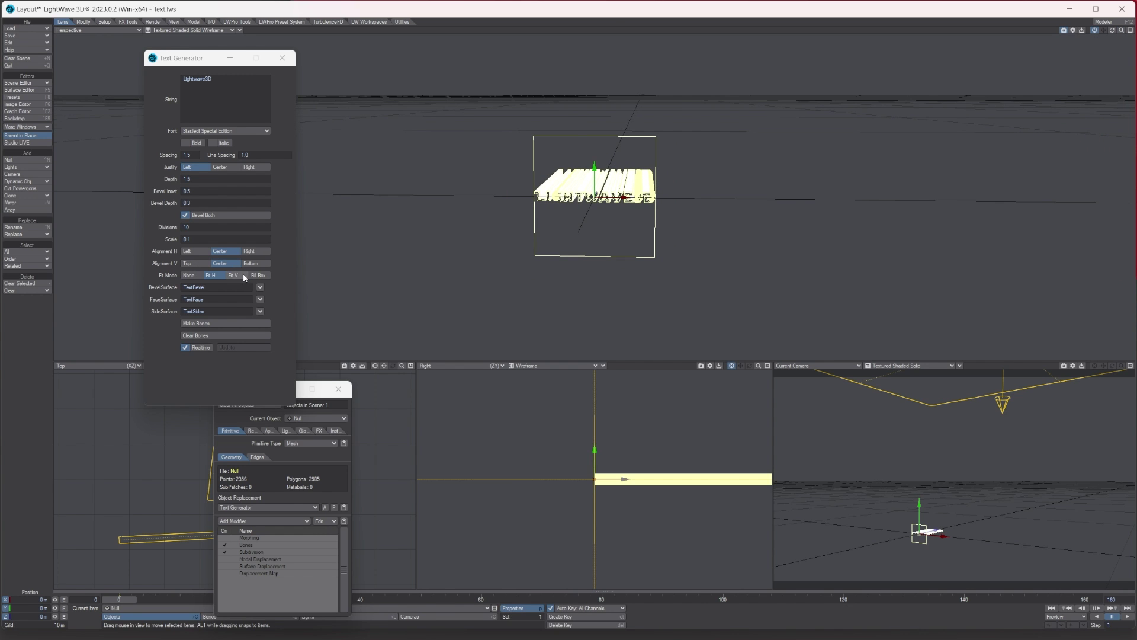
pyautogui.click(233, 275)
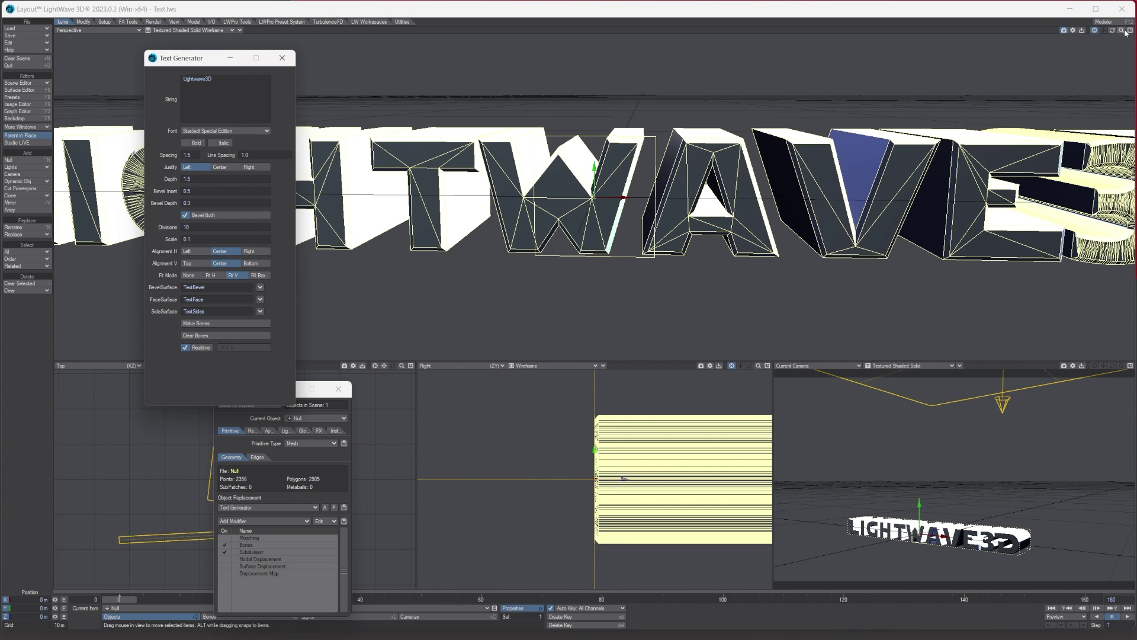
pyautogui.moveTo(1118, 32); pyautogui.dragTo(1125, 34)
pyautogui.click(260, 276)
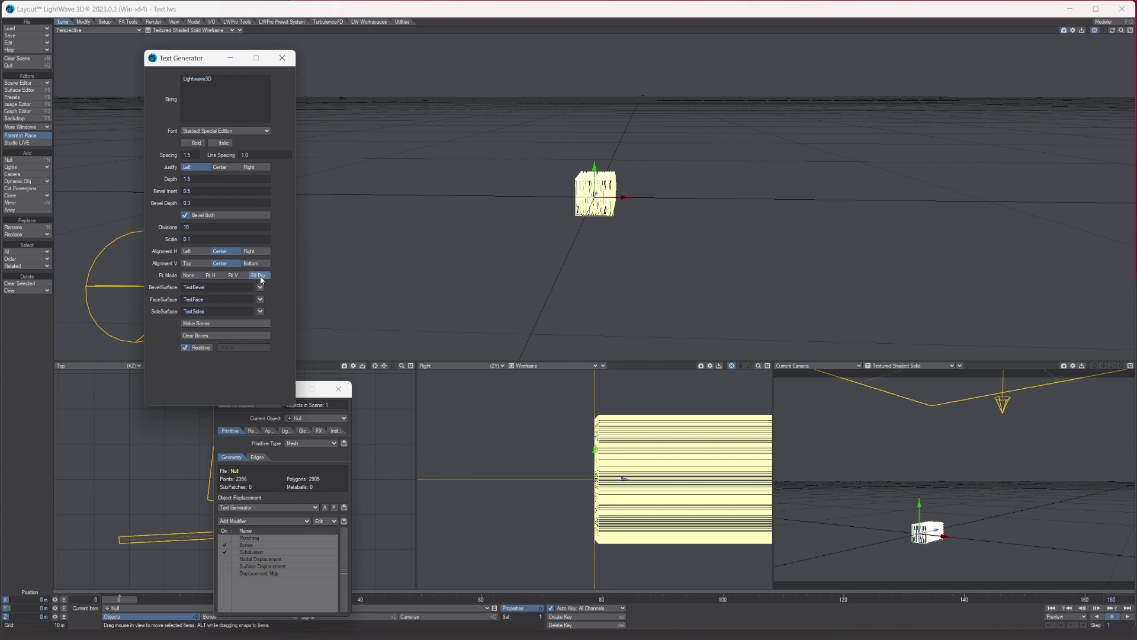
pyautogui.moveTo(1118, 32); pyautogui.dragTo(1112, 32)
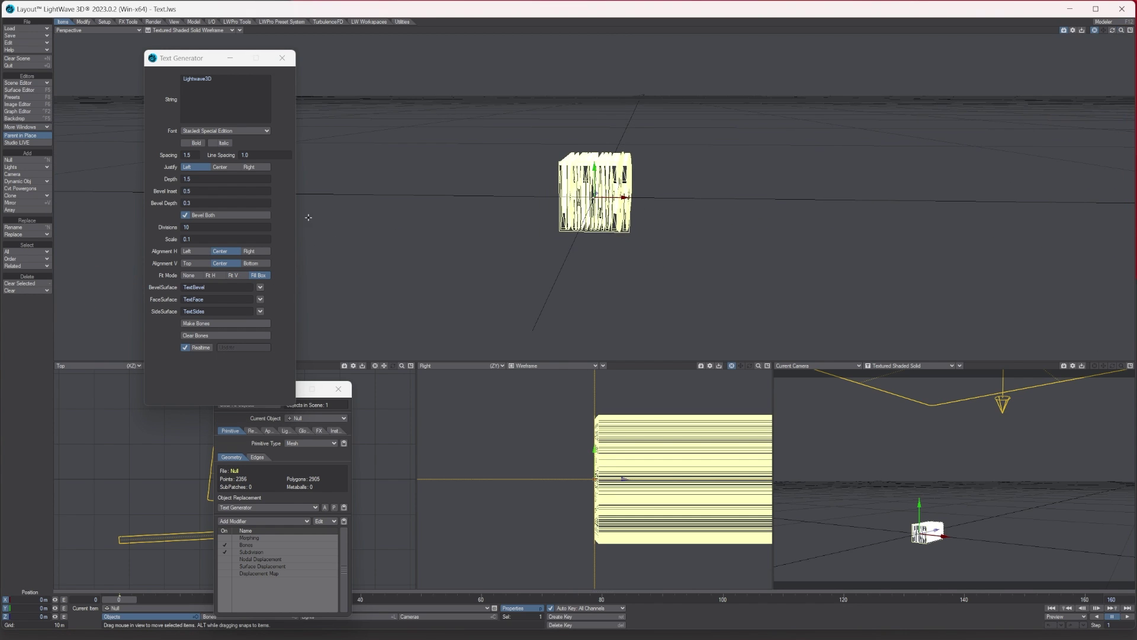
pyautogui.click(187, 276)
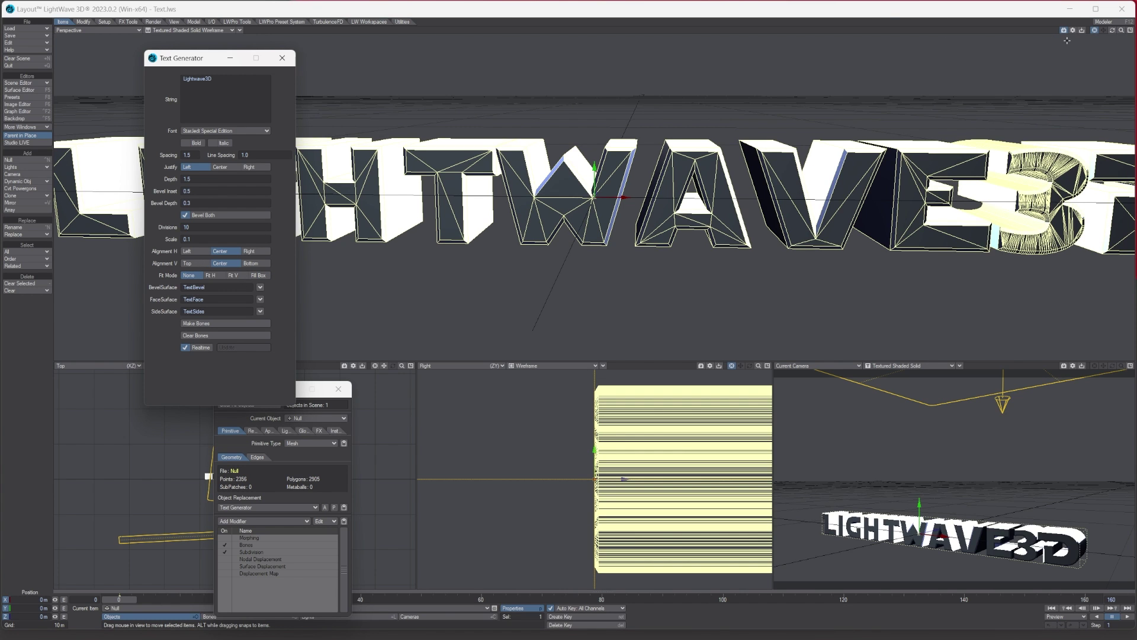
# Generate bones inside each LIGHTWAVE3D letter with Make Bones.
pyautogui.moveTo(1121, 29); pyautogui.dragTo(975, 119)
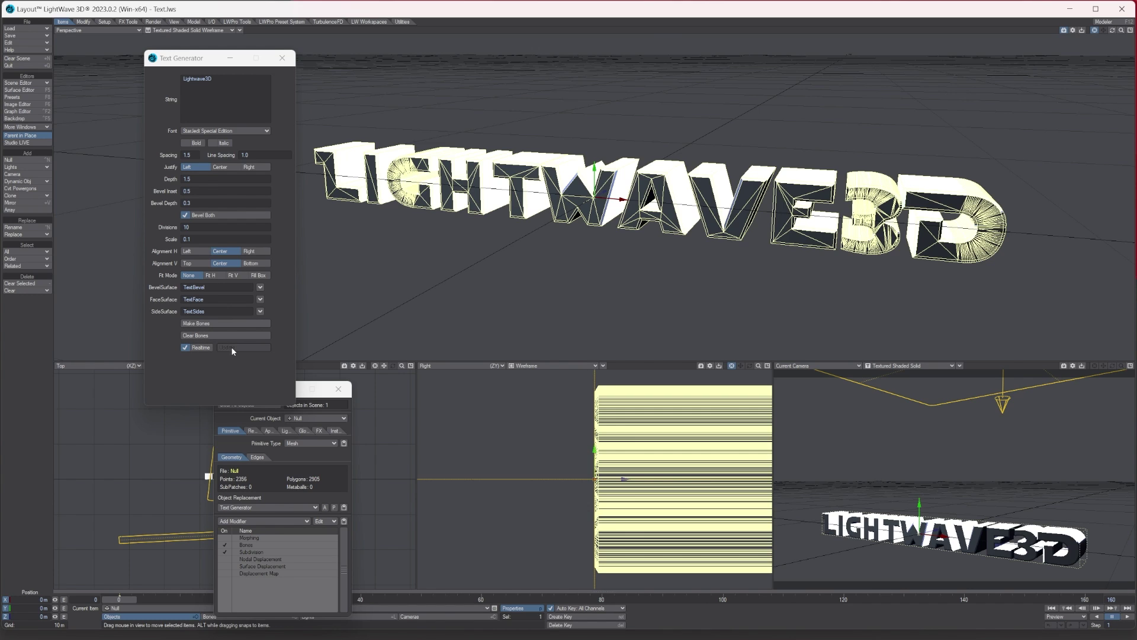
pyautogui.click(208, 326)
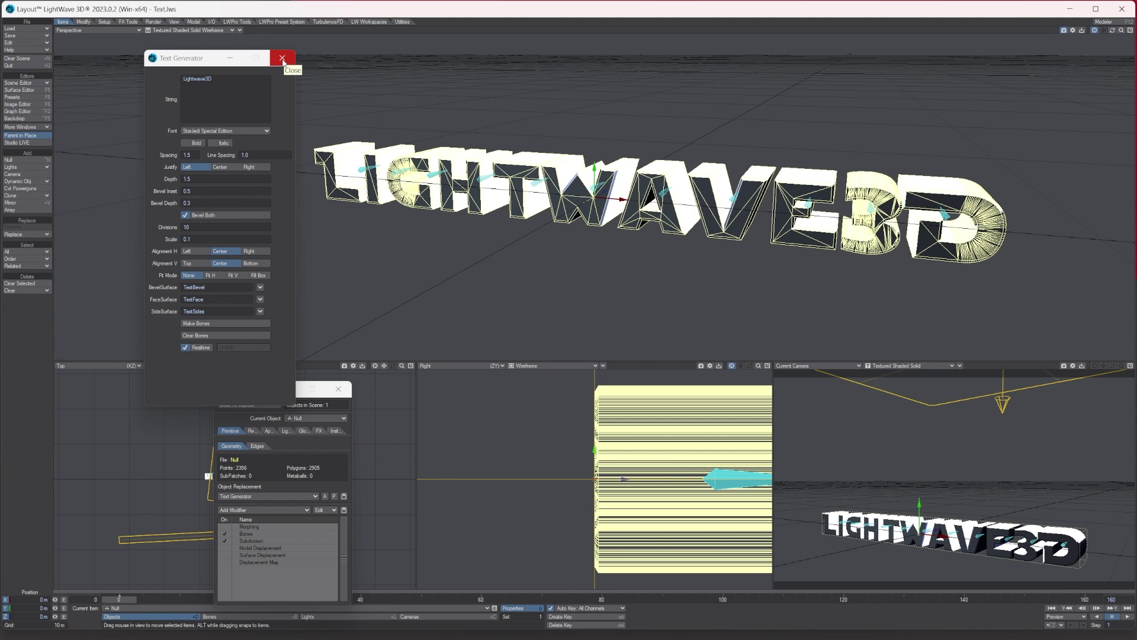
# Close Text Generator, set the Perspective view to VPR, and open the Surface Editor.
pyautogui.click(283, 60)
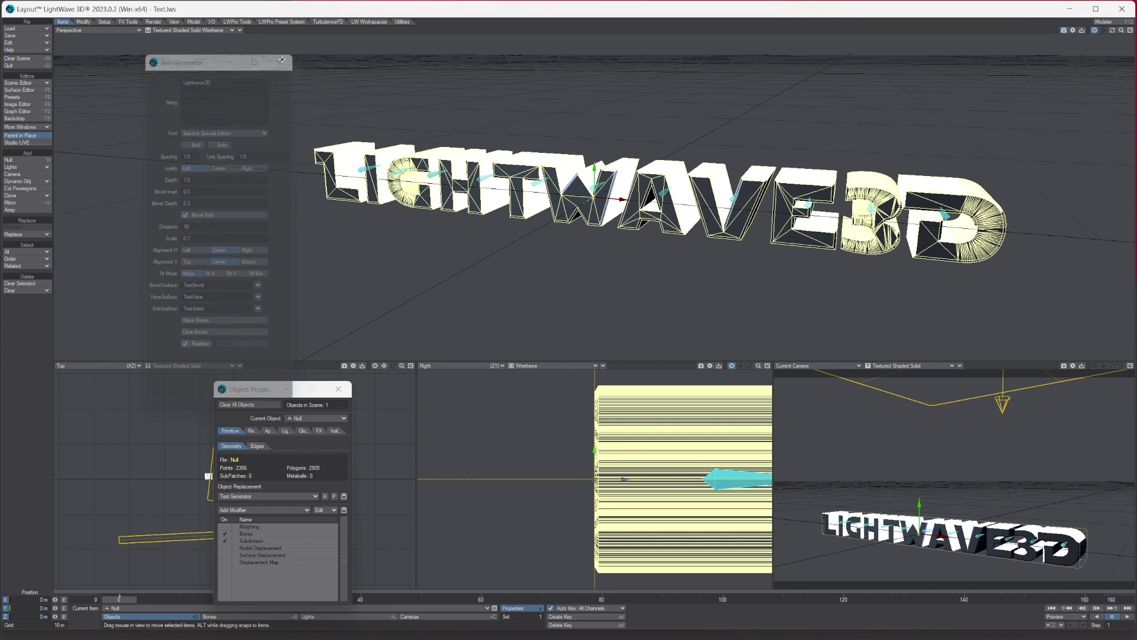
pyautogui.click(186, 29)
pyautogui.click(148, 61)
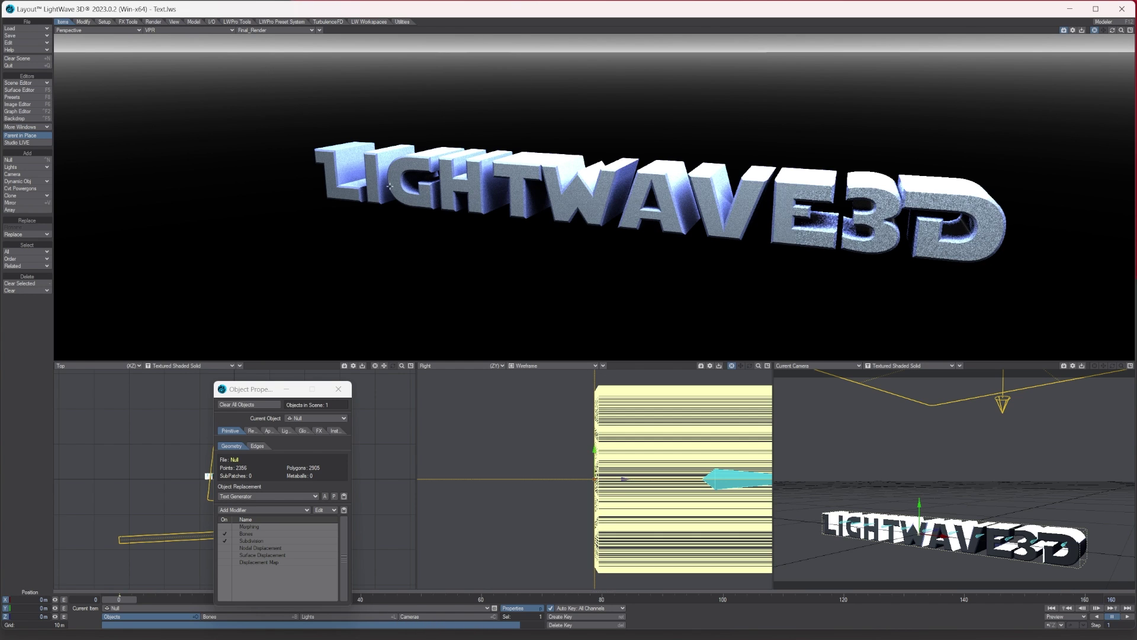
pyautogui.click(43, 90)
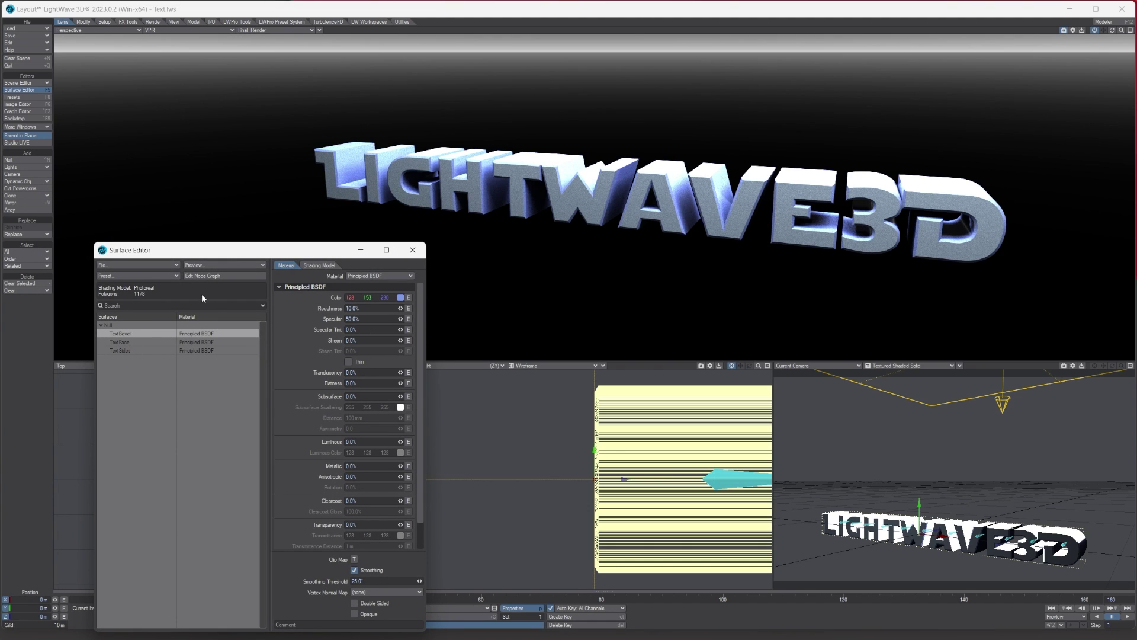
# Load the Automotive Black Metallic preset onto the TextBevel surface.
pyautogui.click(27, 98)
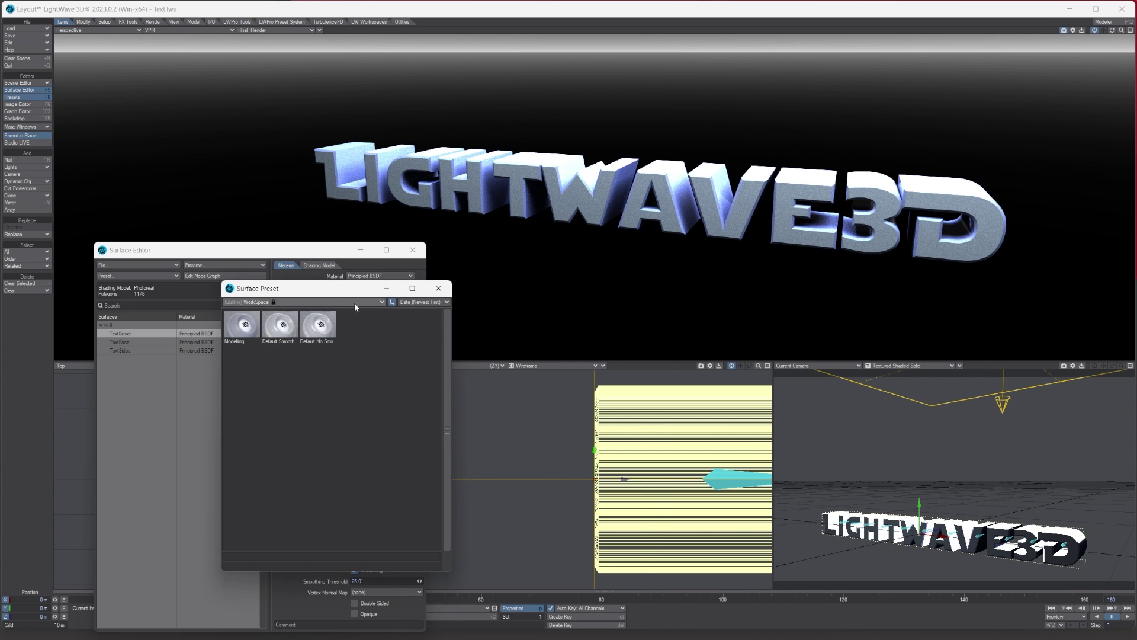
pyautogui.click(514, 357)
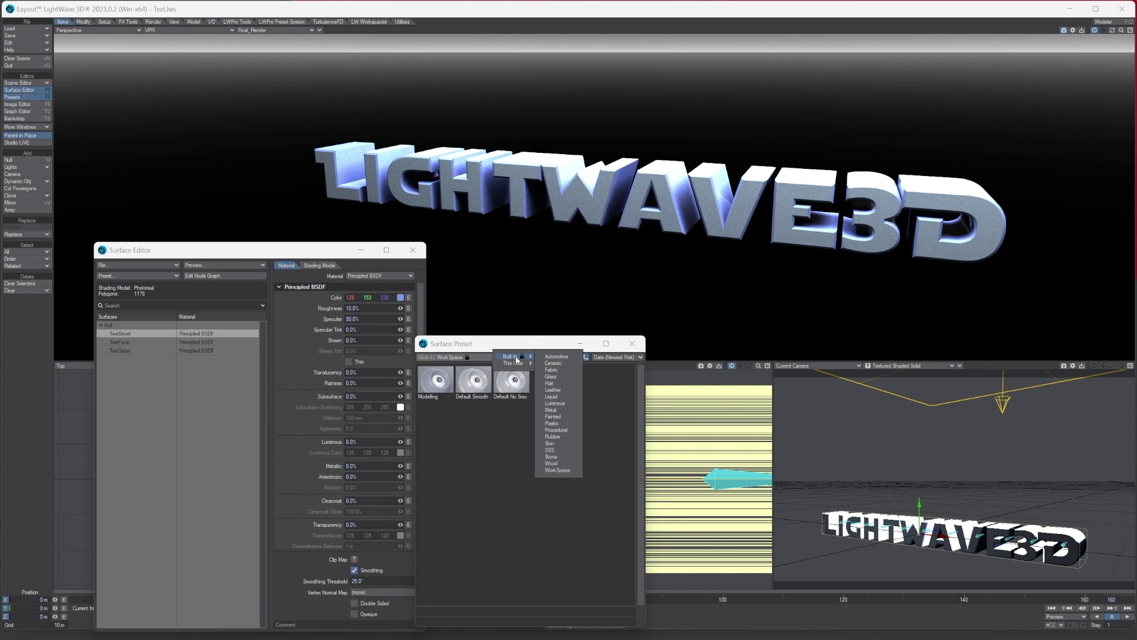
pyautogui.click(556, 356)
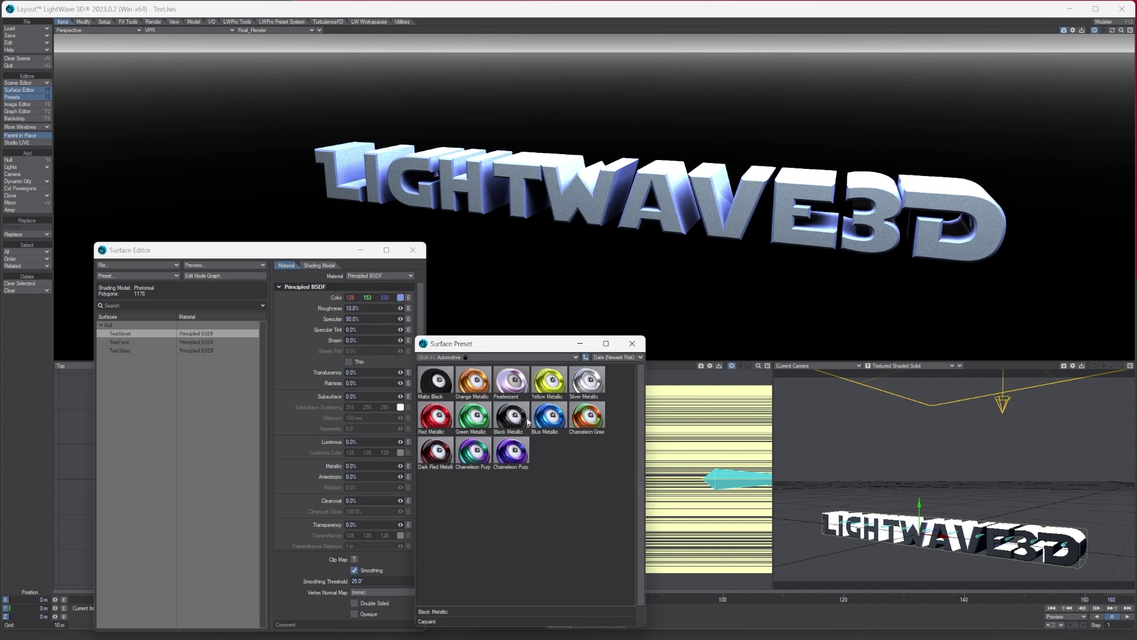
pyautogui.doubleClick(513, 424)
pyautogui.click(468, 74)
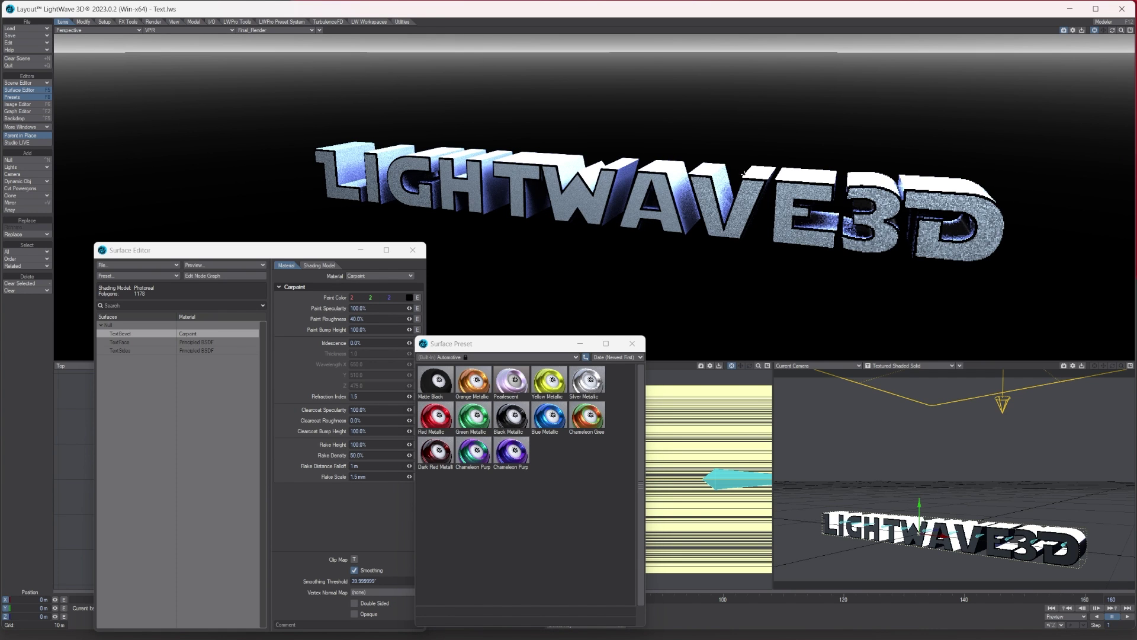
# Apply Blue Metallic to TextFace and Silver Metallic to TextSides, then close the presets.
pyautogui.click(133, 342)
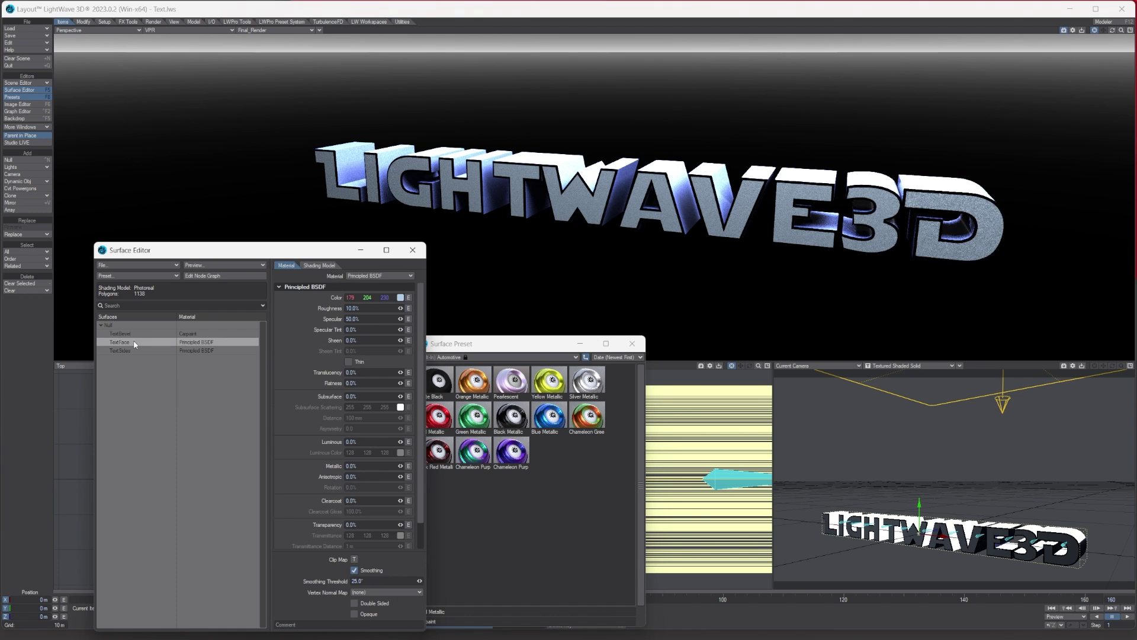
pyautogui.doubleClick(548, 416)
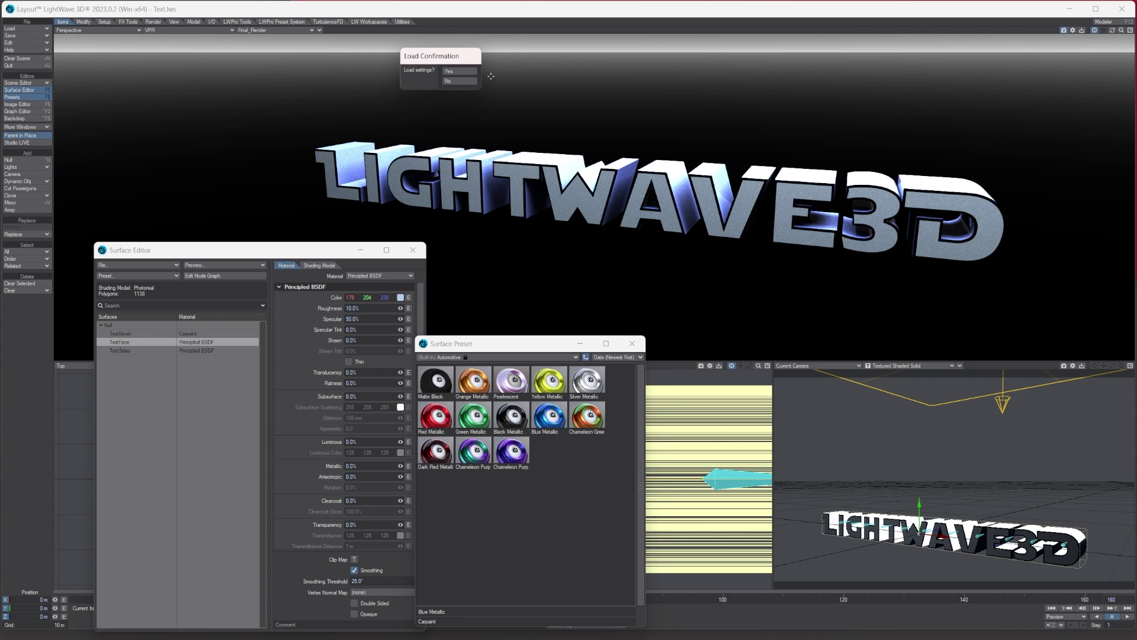
pyautogui.click(460, 70)
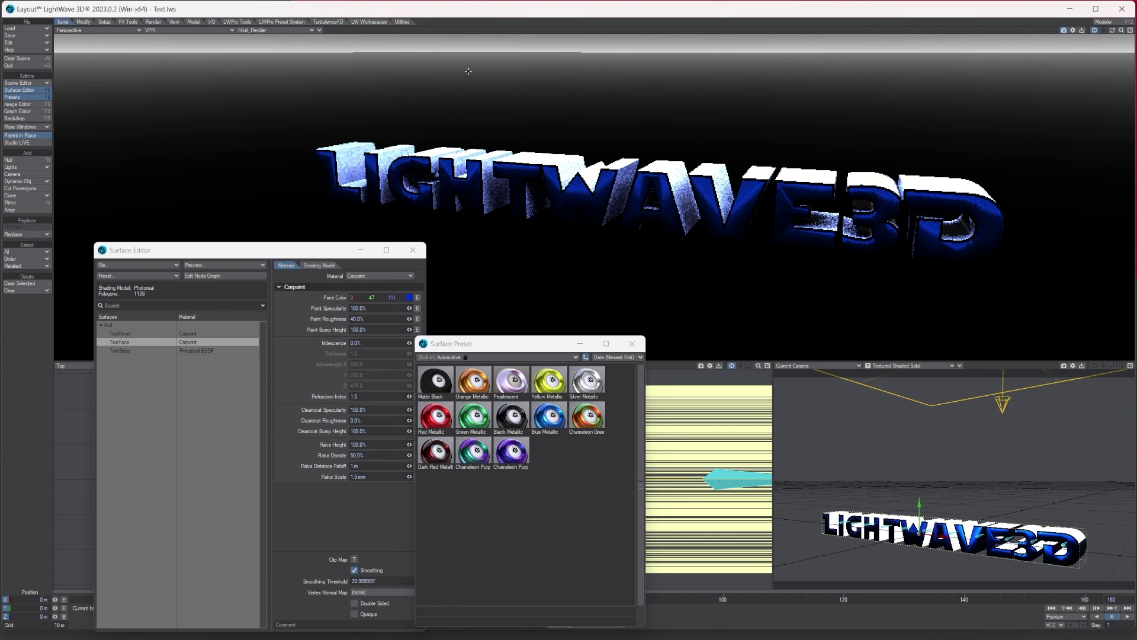
pyautogui.click(166, 349)
pyautogui.doubleClick(590, 386)
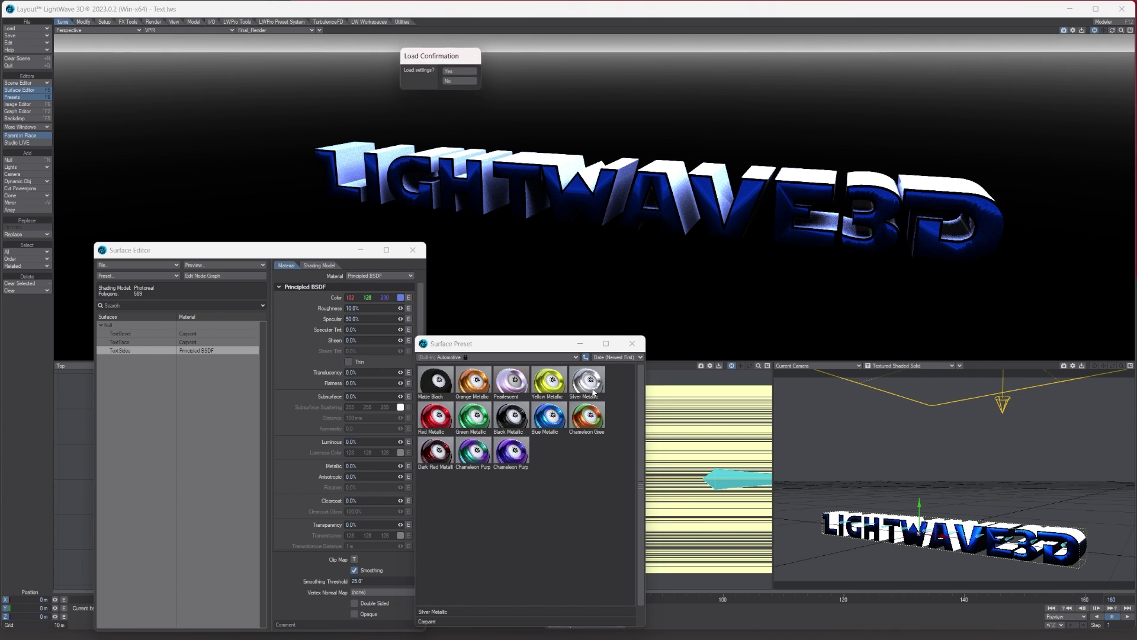
pyautogui.click(460, 71)
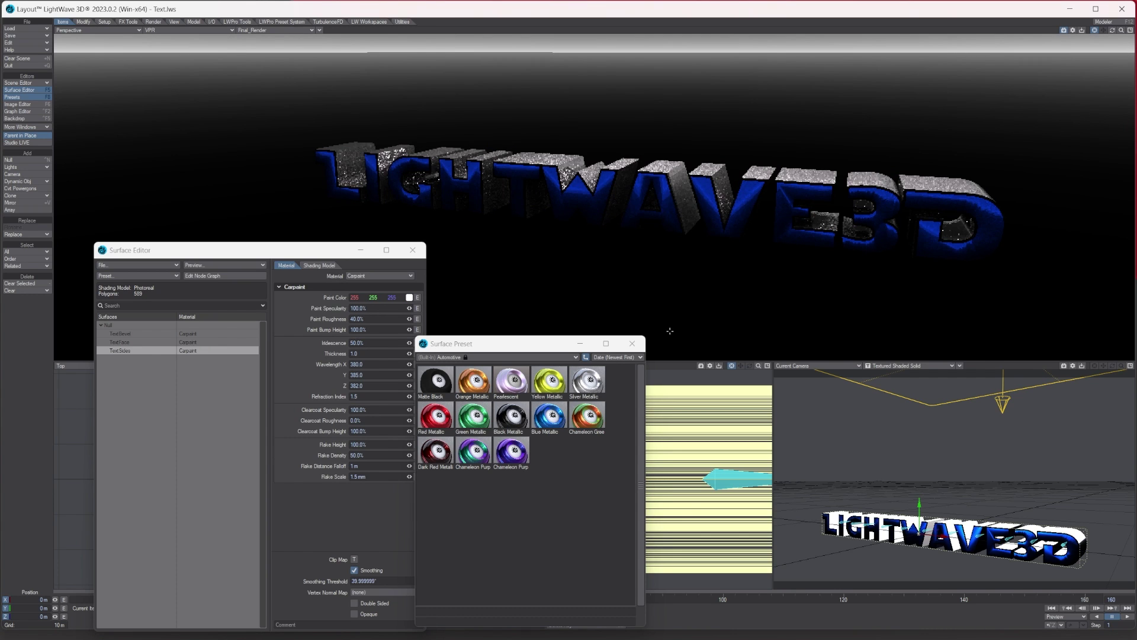
pyautogui.click(632, 343)
# Turn off TextFace smoothing, close the Surface Editor, and raise the text to Y 7.4026 m.
pyautogui.click(129, 343)
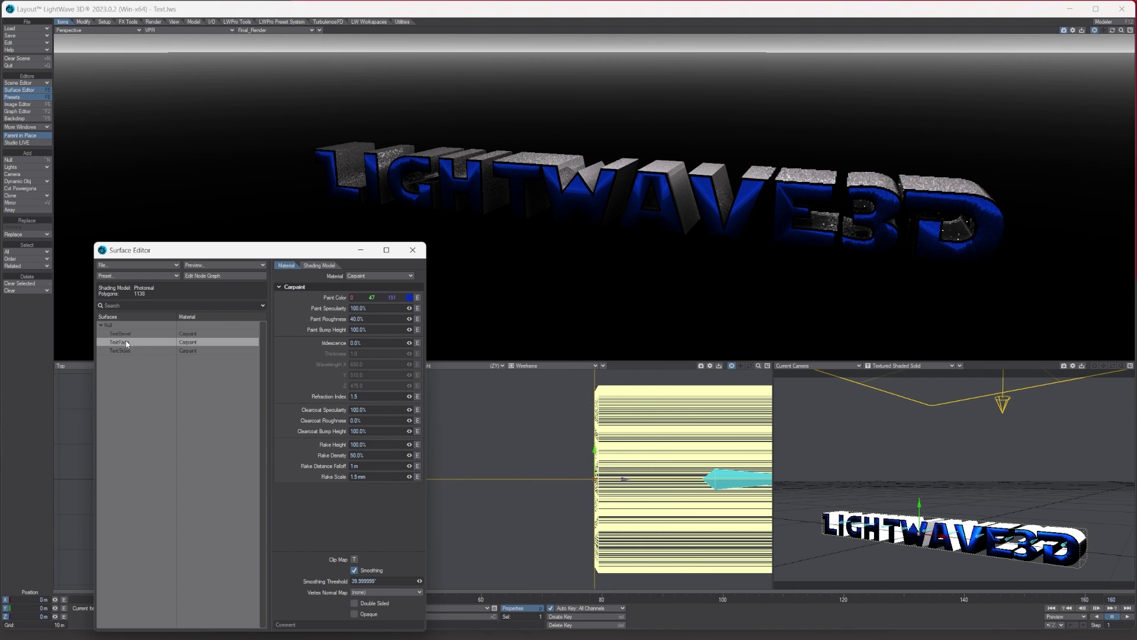
pyautogui.click(357, 571)
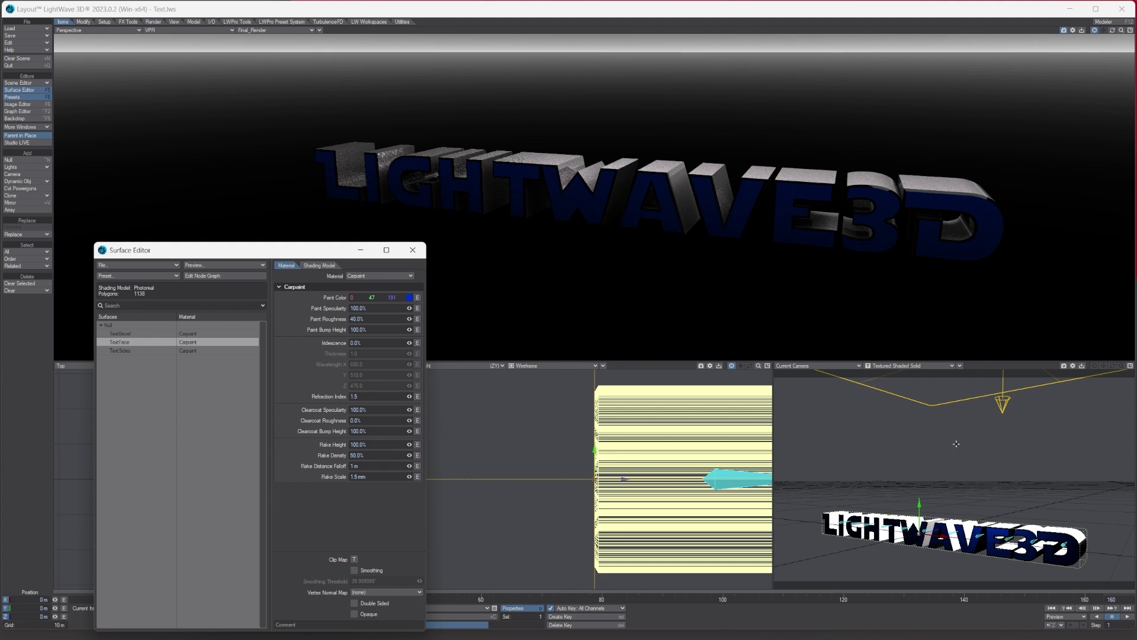
pyautogui.click(412, 251)
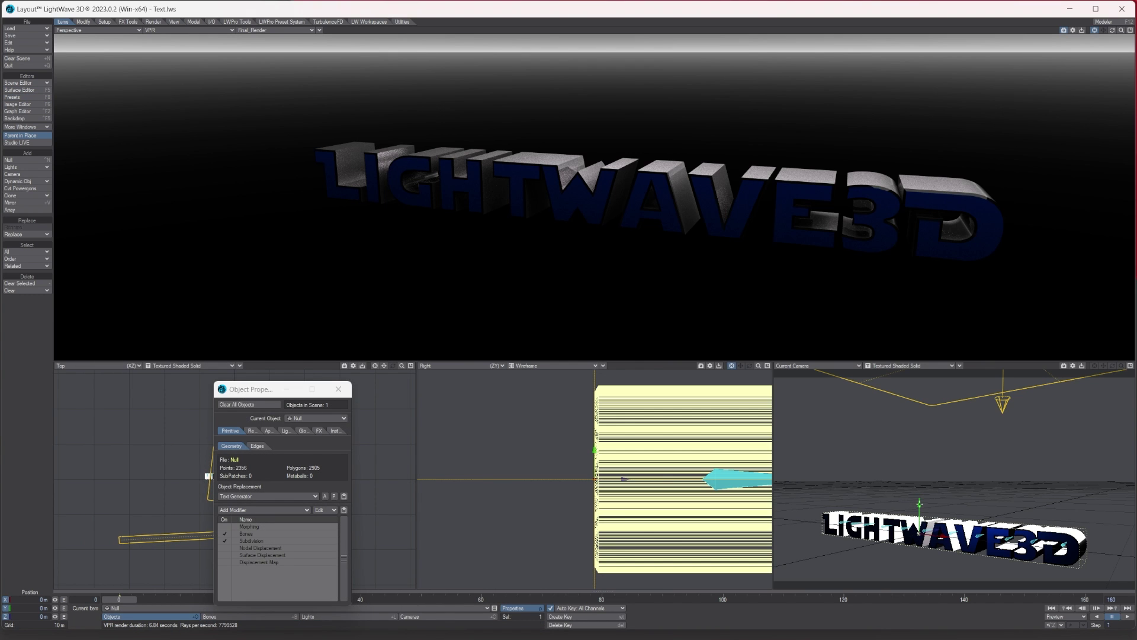
pyautogui.moveTo(910, 503); pyautogui.dragTo(910, 374)
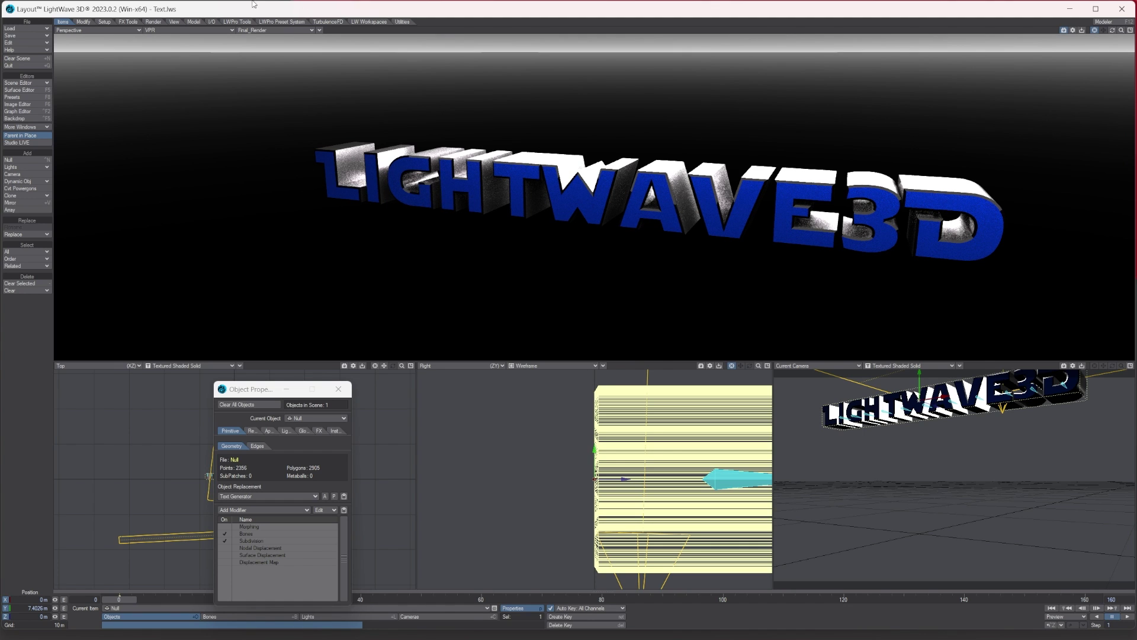
# Set Perspective to Textured Shaded Solid, close Object Properties, and switch to Bones.
pyautogui.click(174, 29)
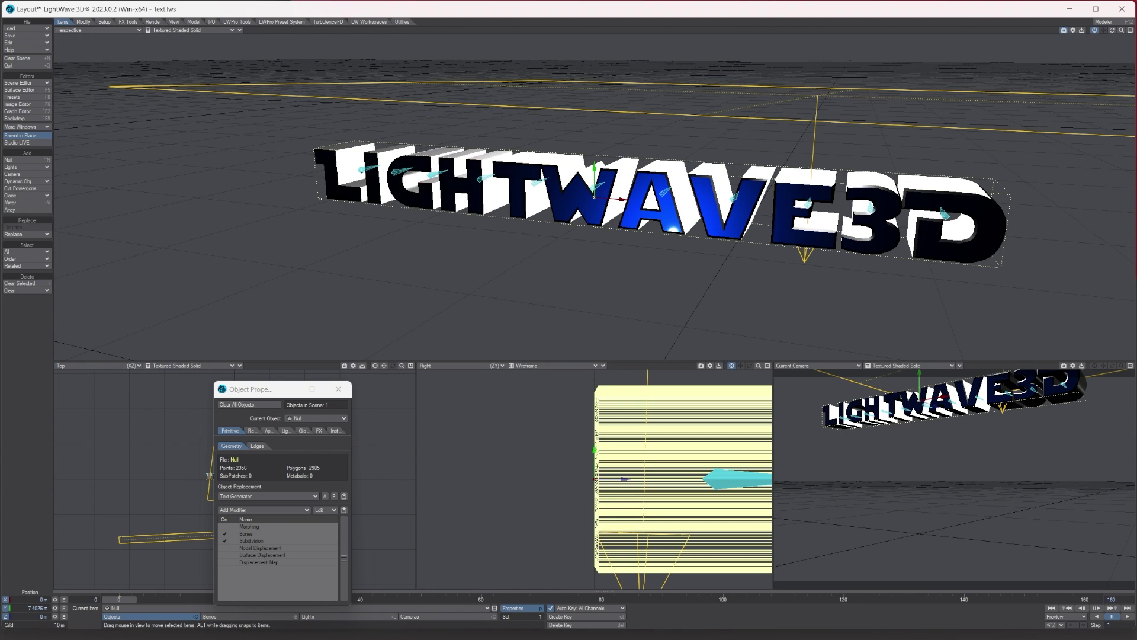
pyautogui.moveTo(263, 389); pyautogui.dragTo(188, 286)
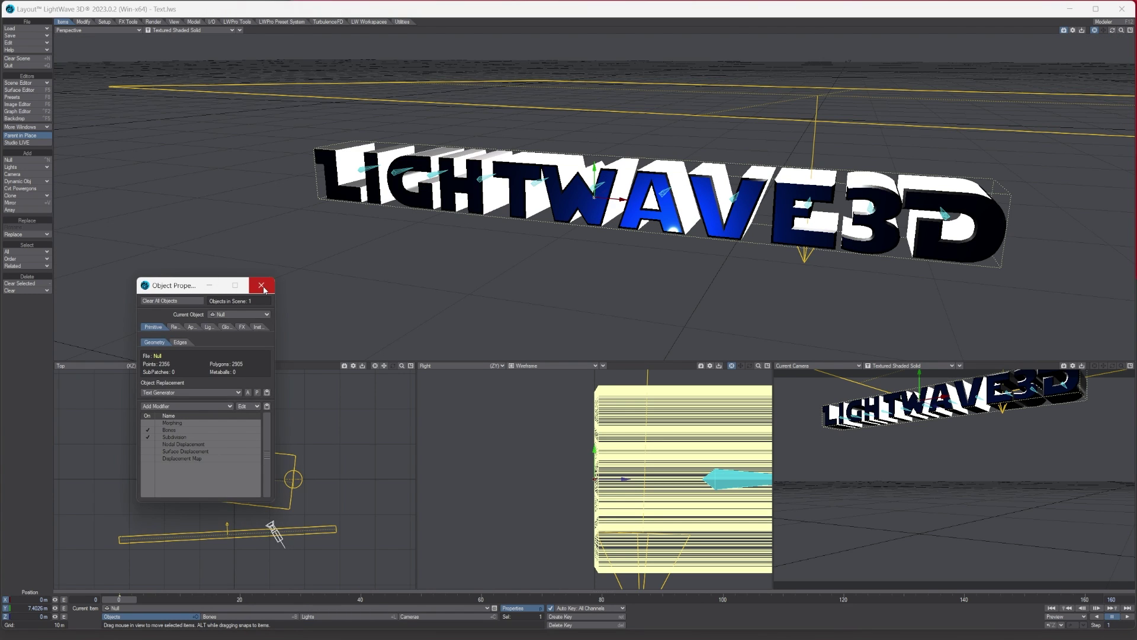
pyautogui.click(261, 285)
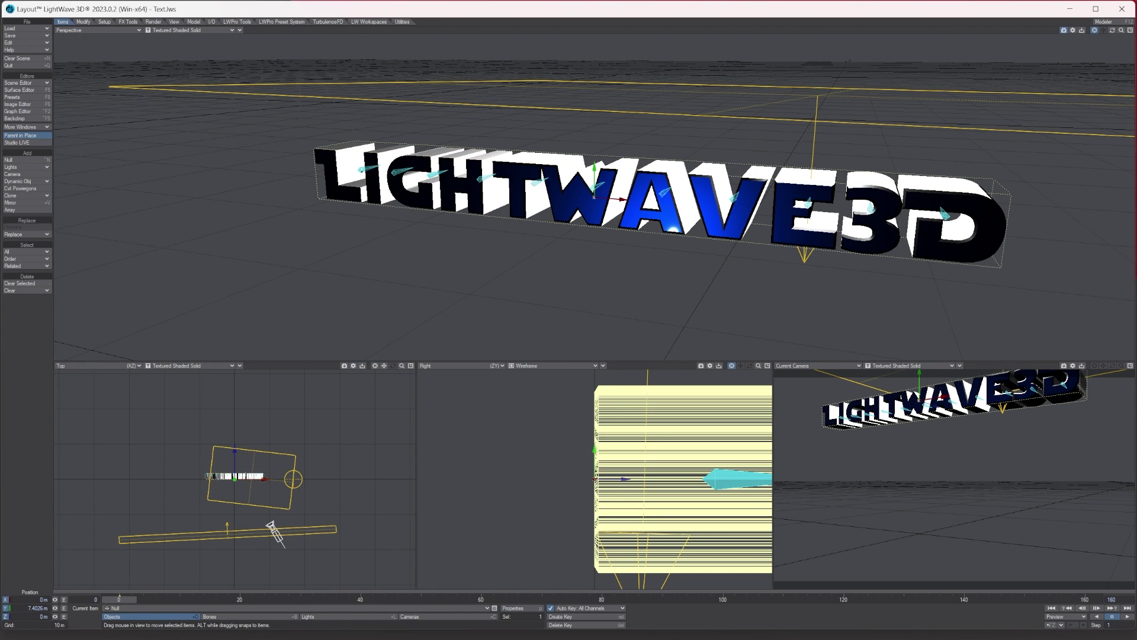
pyautogui.click(236, 616)
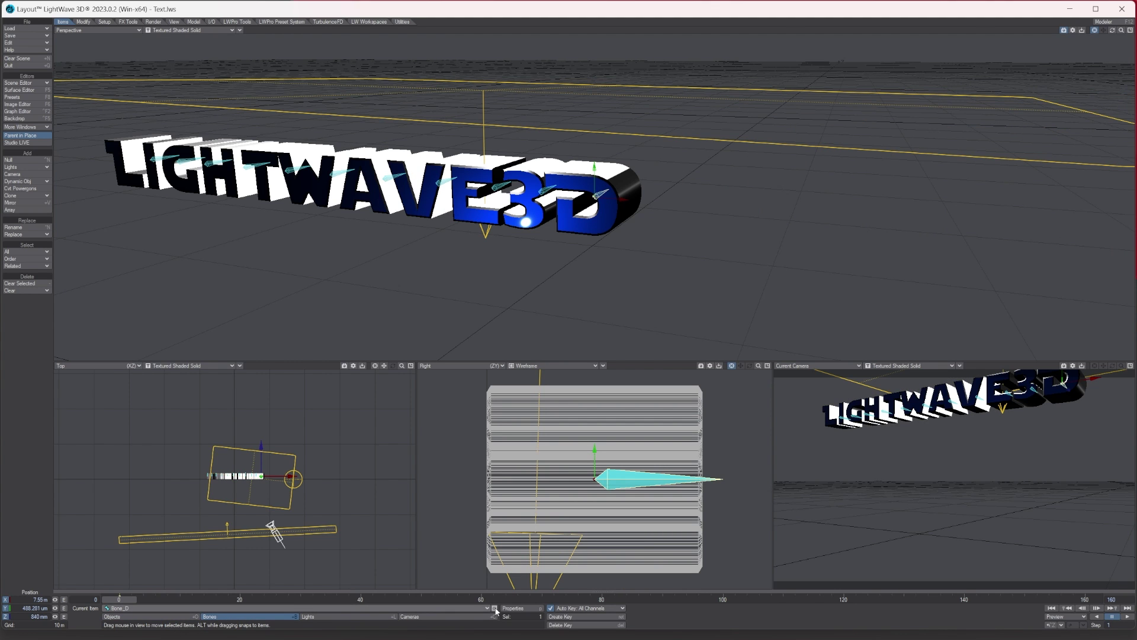
# Make Bone_L current from the Current Item list and go to frame 30.
pyautogui.click(496, 609)
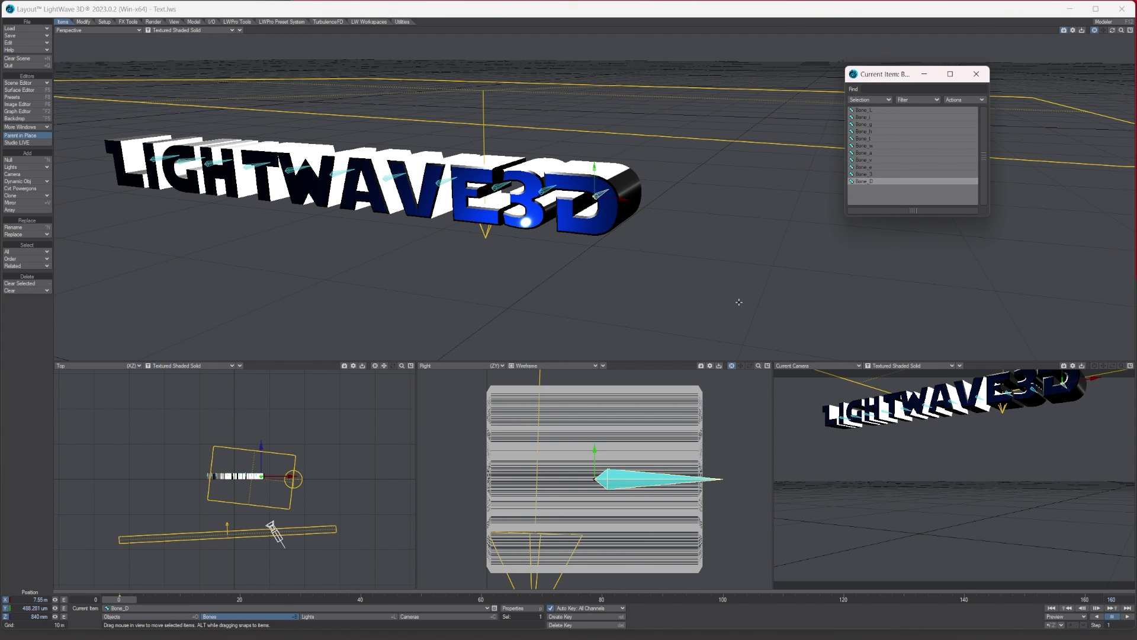
pyautogui.click(873, 110)
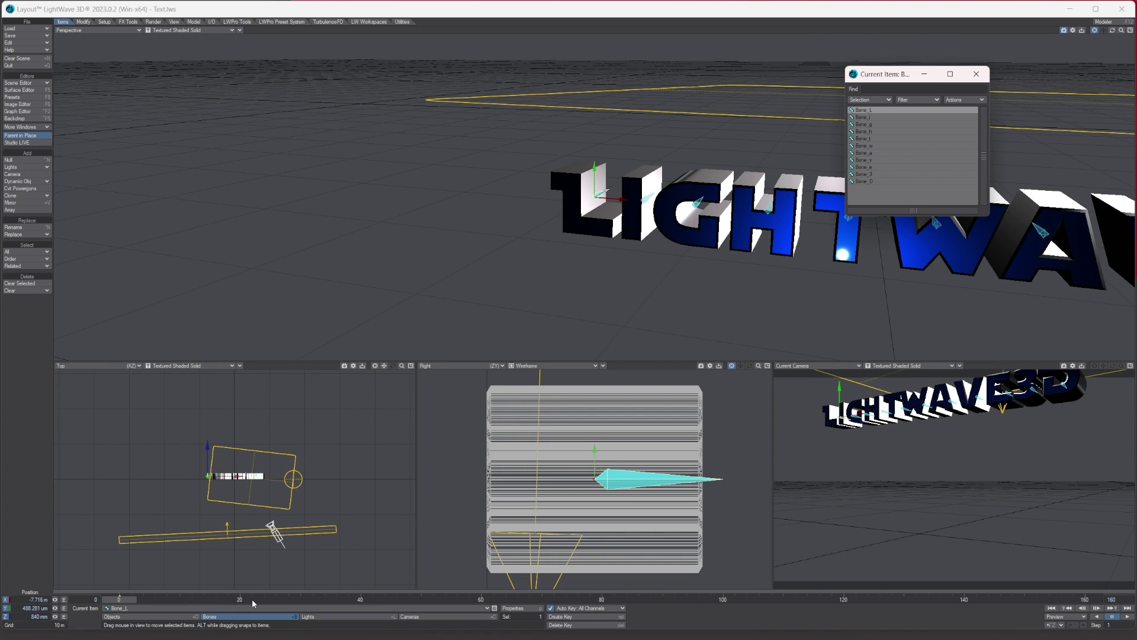
pyautogui.click(301, 598)
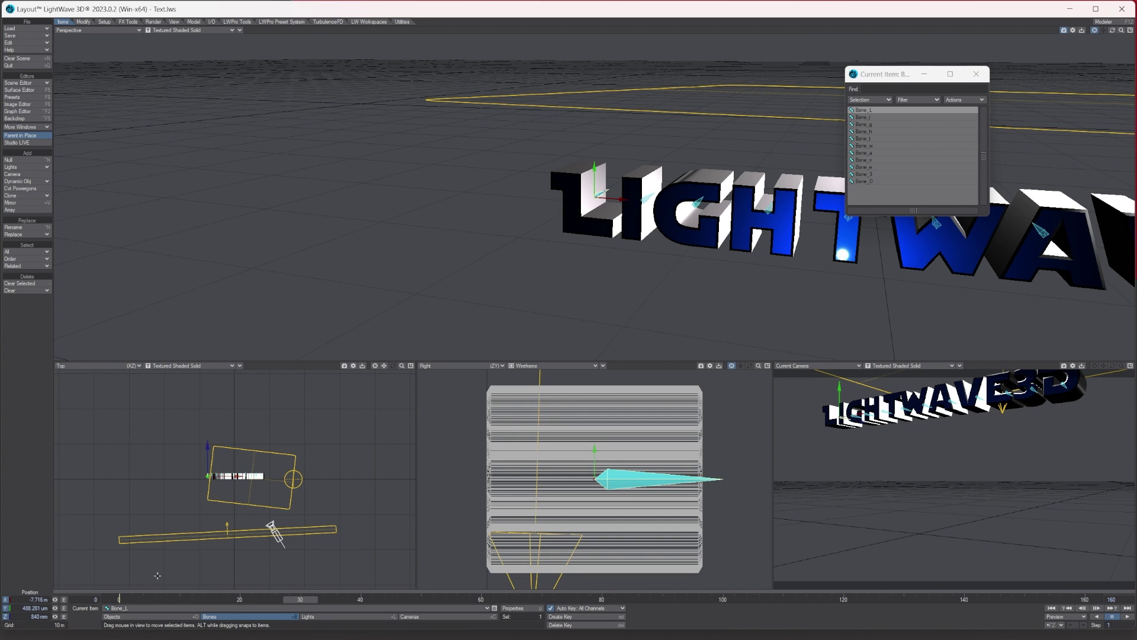
pyautogui.click(24, 41)
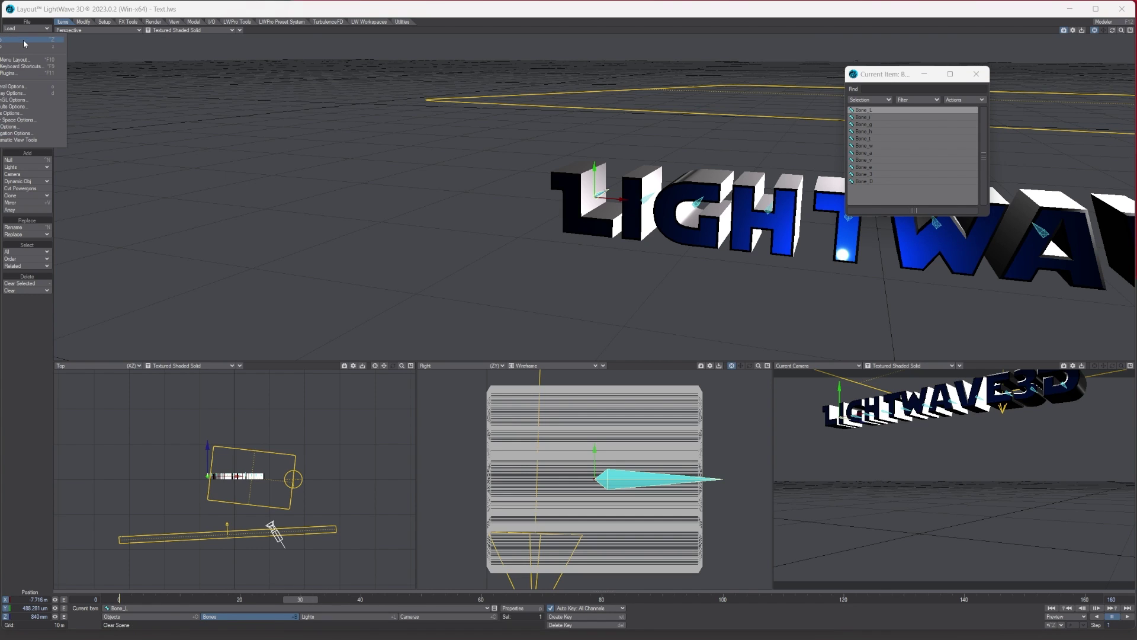
pyautogui.click(20, 87)
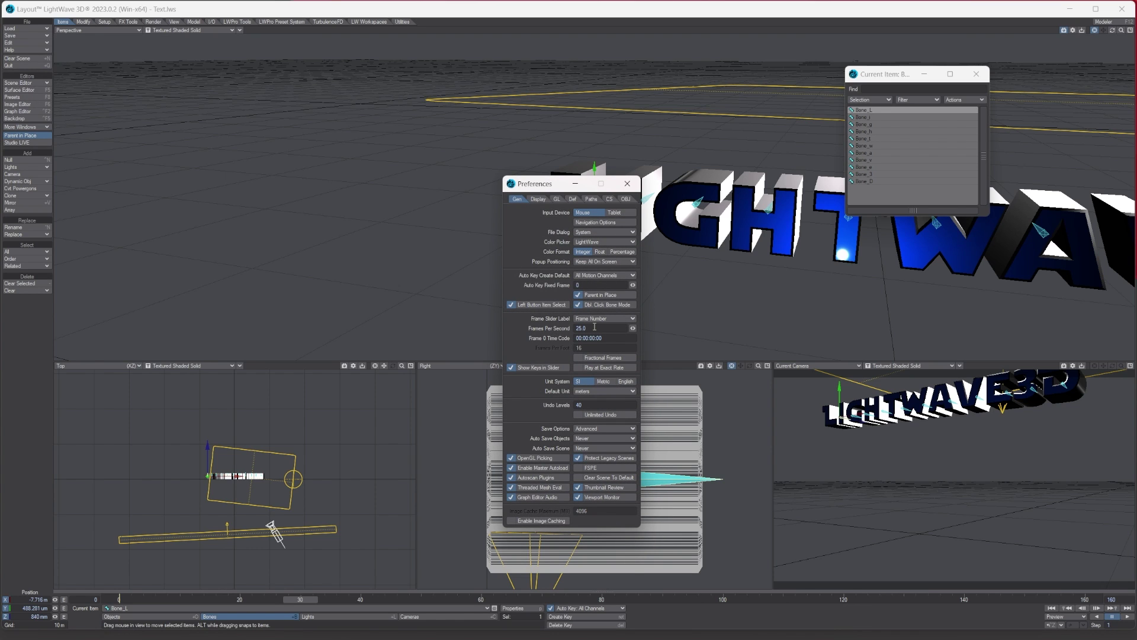
pyautogui.click(628, 183)
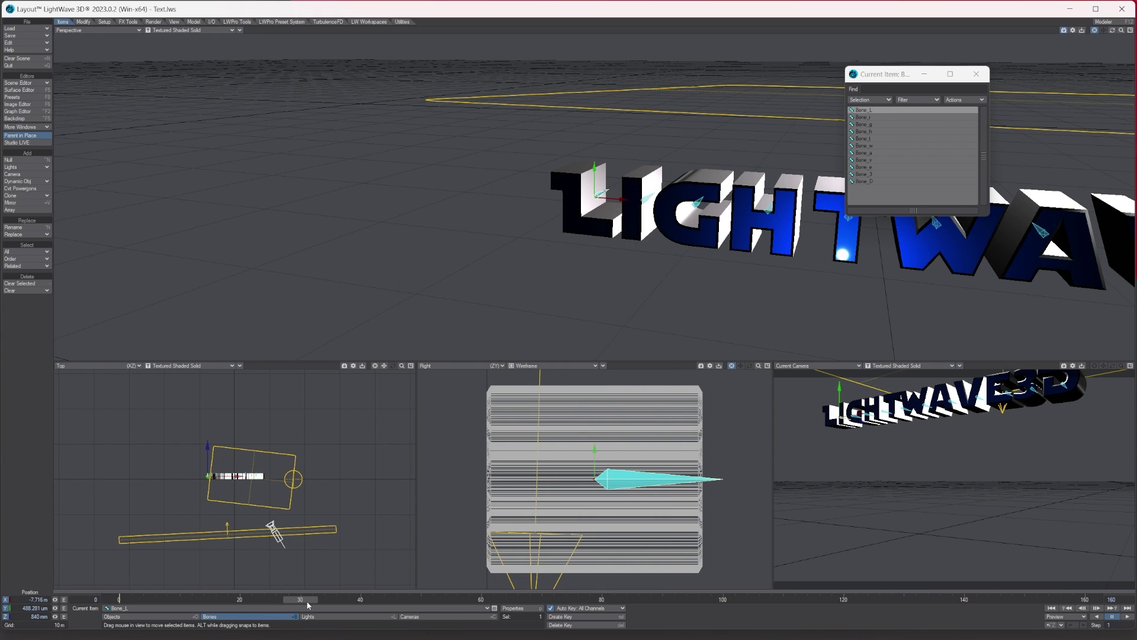
# At frame 25, lower Bone_L to about -3.55 m.
pyautogui.moveTo(310, 601); pyautogui.dragTo(280, 601)
pyautogui.moveTo(839, 391); pyautogui.dragTo(836, 425)
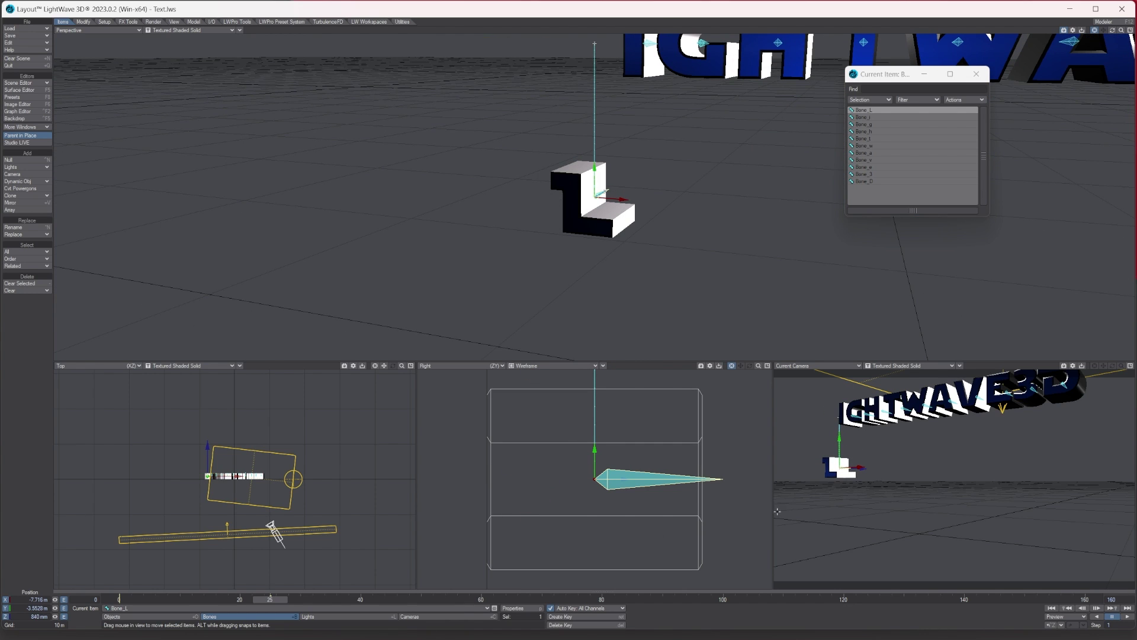
# Key Bone_L's heading to 360° at frame 24, keeping 0 at frame 0.
pyautogui.click(83, 22)
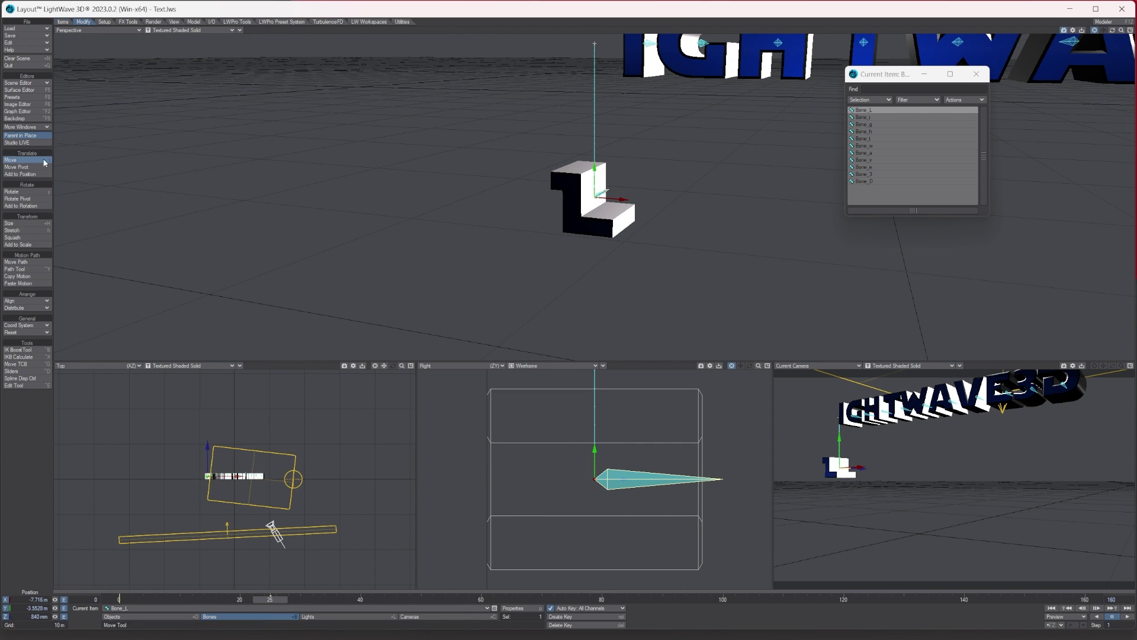
pyautogui.click(27, 192)
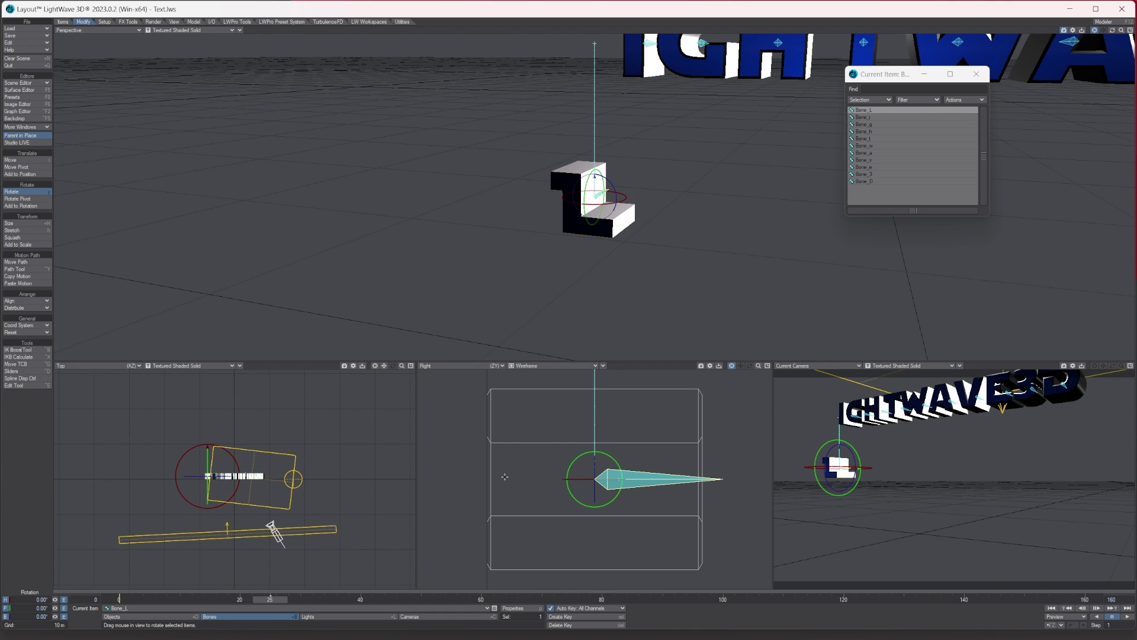
pyautogui.click(21, 600)
pyautogui.write('360')
pyautogui.press('Tab')
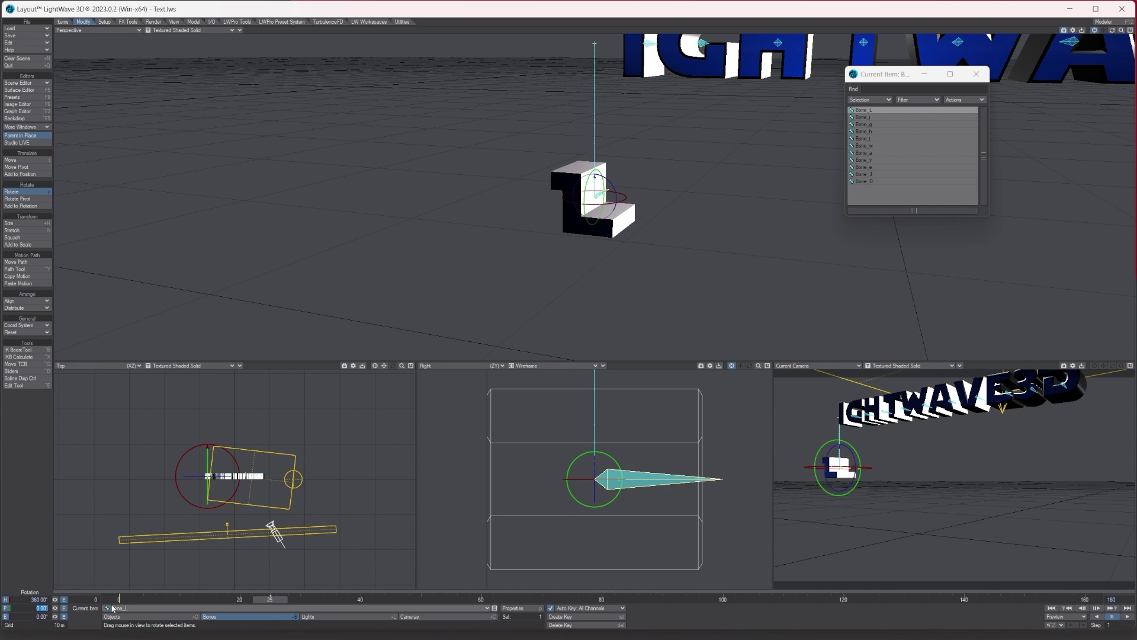
pyautogui.press('Return')
# Scrub the timeline to preview the L spin, then return to frame 0.
pyautogui.moveTo(271, 598); pyautogui.dragTo(263, 599)
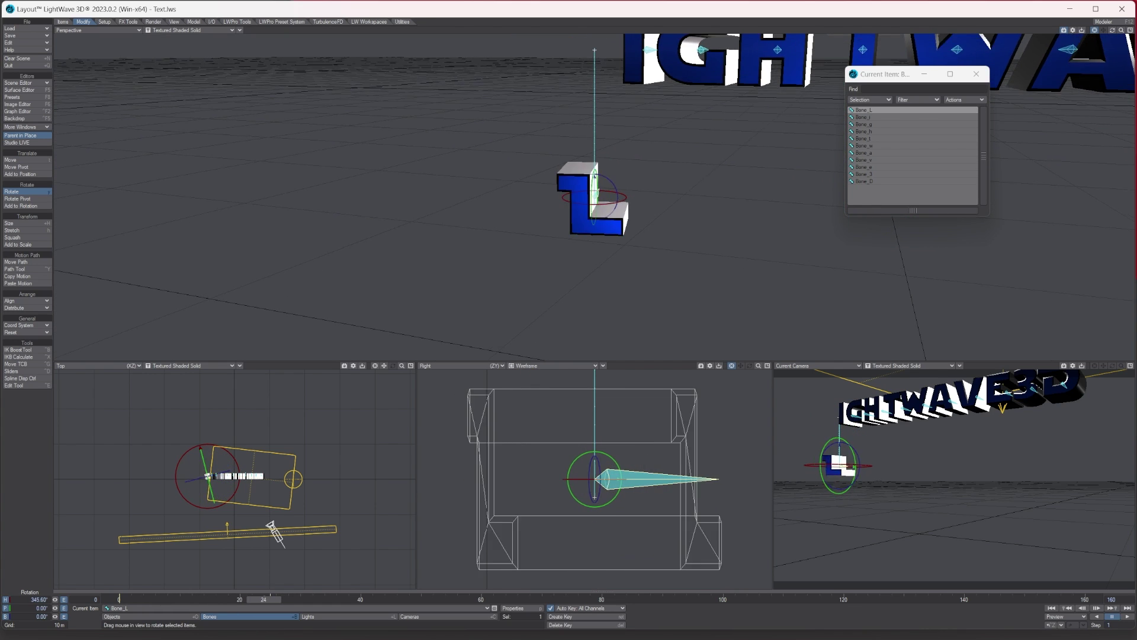
pyautogui.moveTo(263, 599)
pyautogui.mouseDown()
pyautogui.moveTo(150, 600)
pyautogui.moveTo(271, 599)
pyautogui.mouseUp()
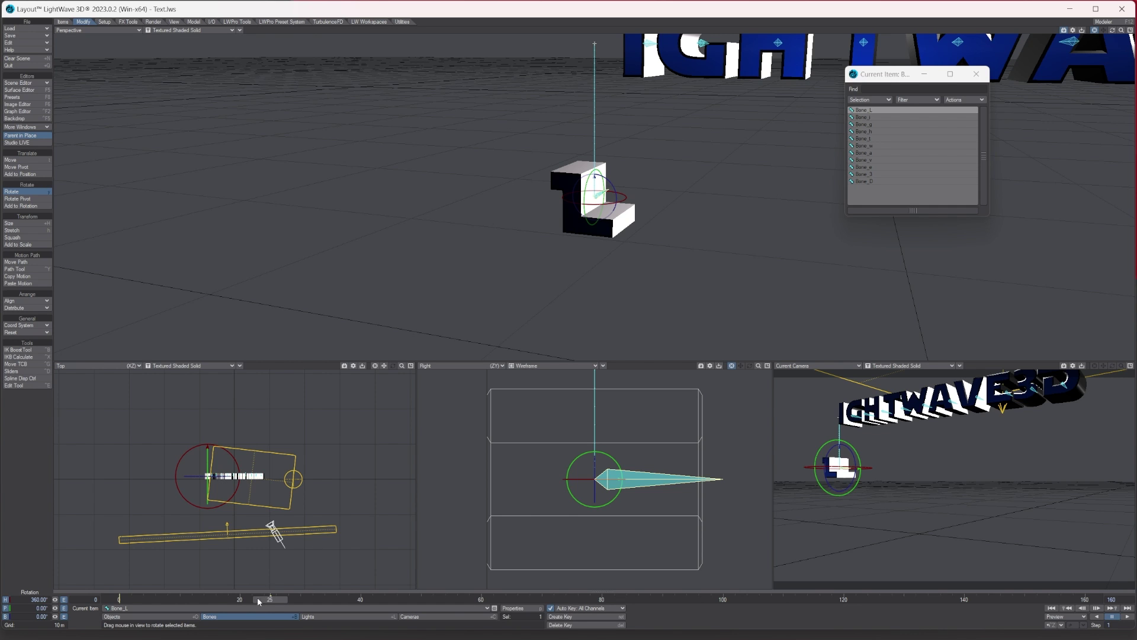
pyautogui.moveTo(258, 606); pyautogui.dragTo(120, 600)
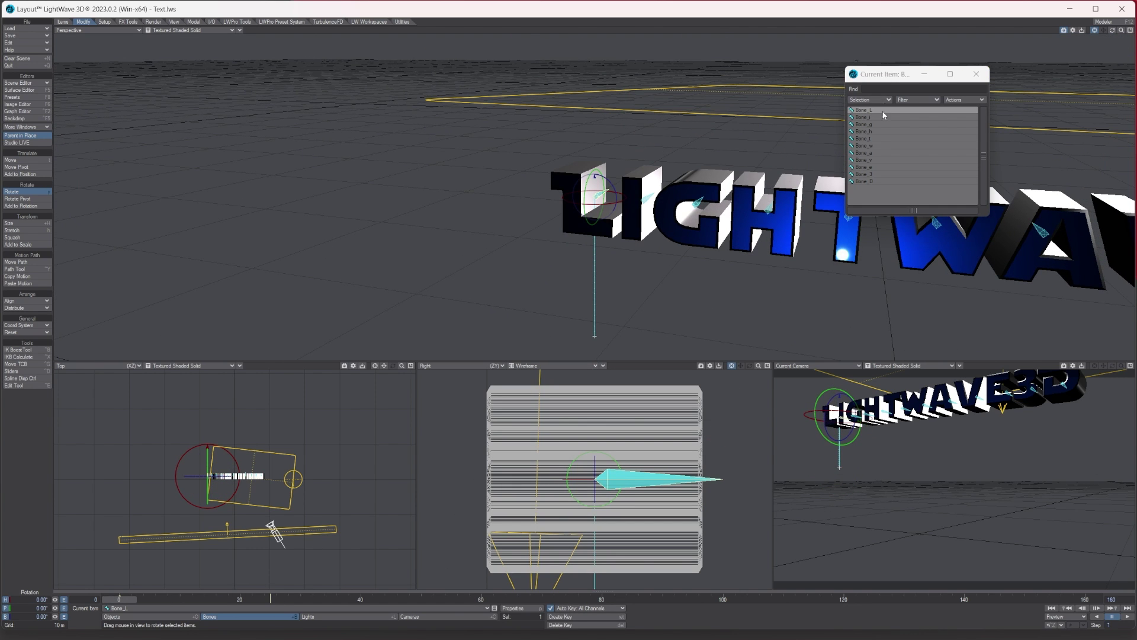
# Open Motion Options for Bone_i and list the Add Modifier choices.
pyautogui.press('m')
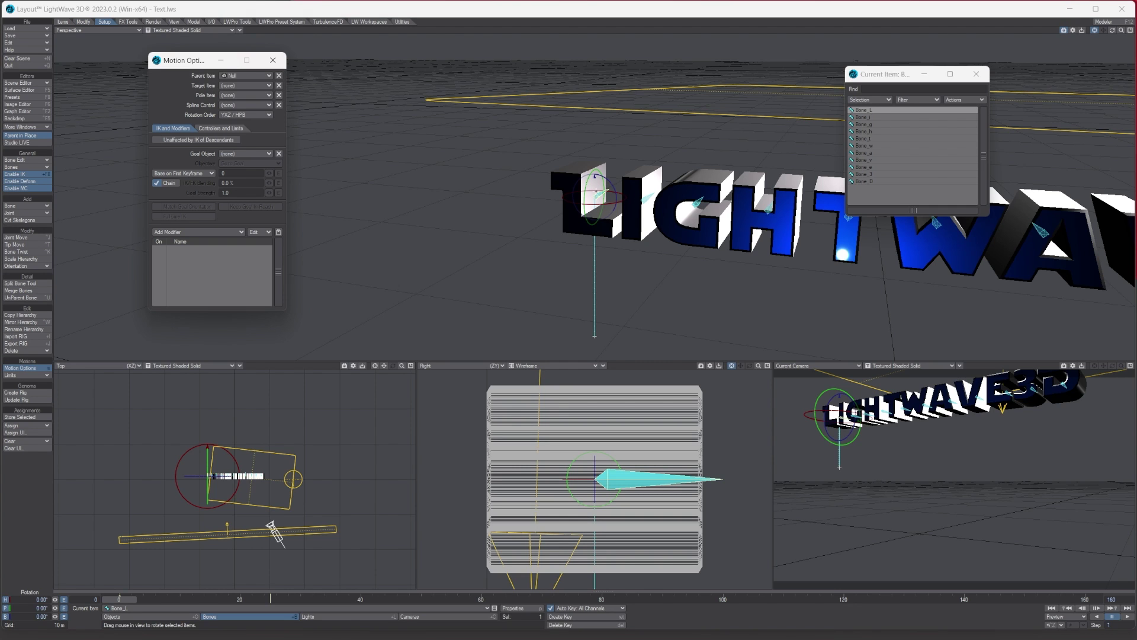
pyautogui.moveTo(711, 267); pyautogui.dragTo(737, 267)
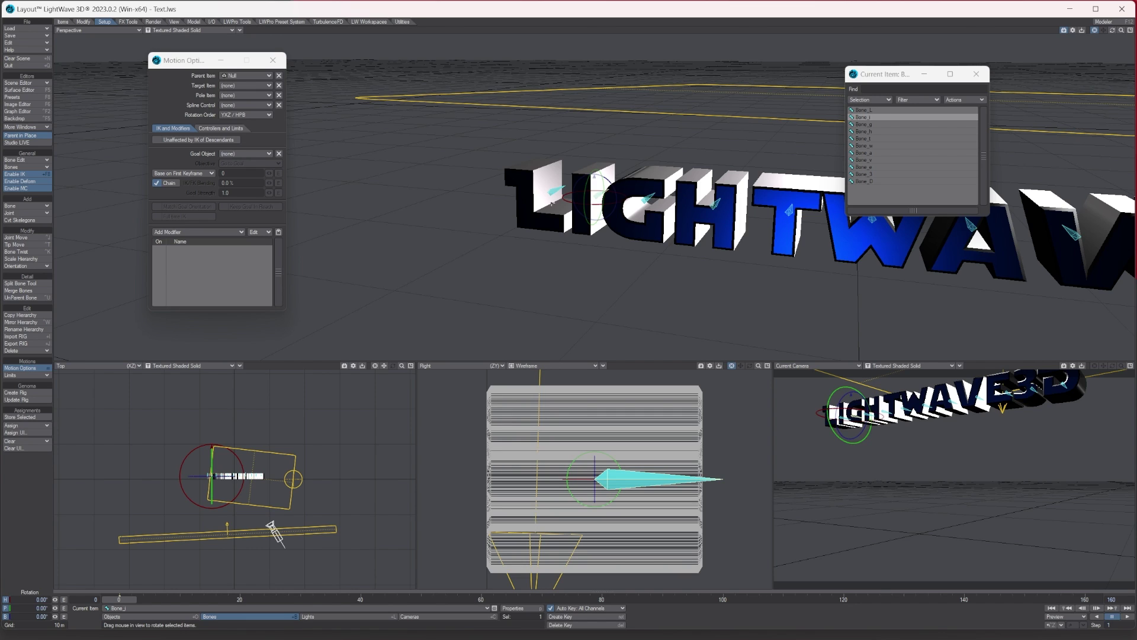
pyautogui.press('m')
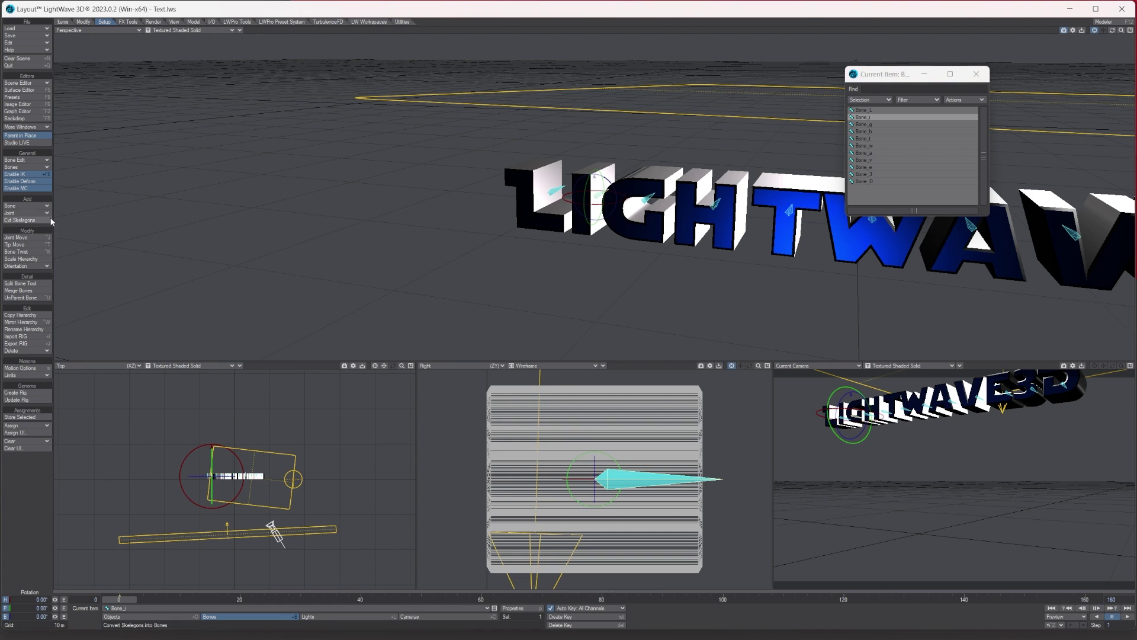
pyautogui.click(25, 369)
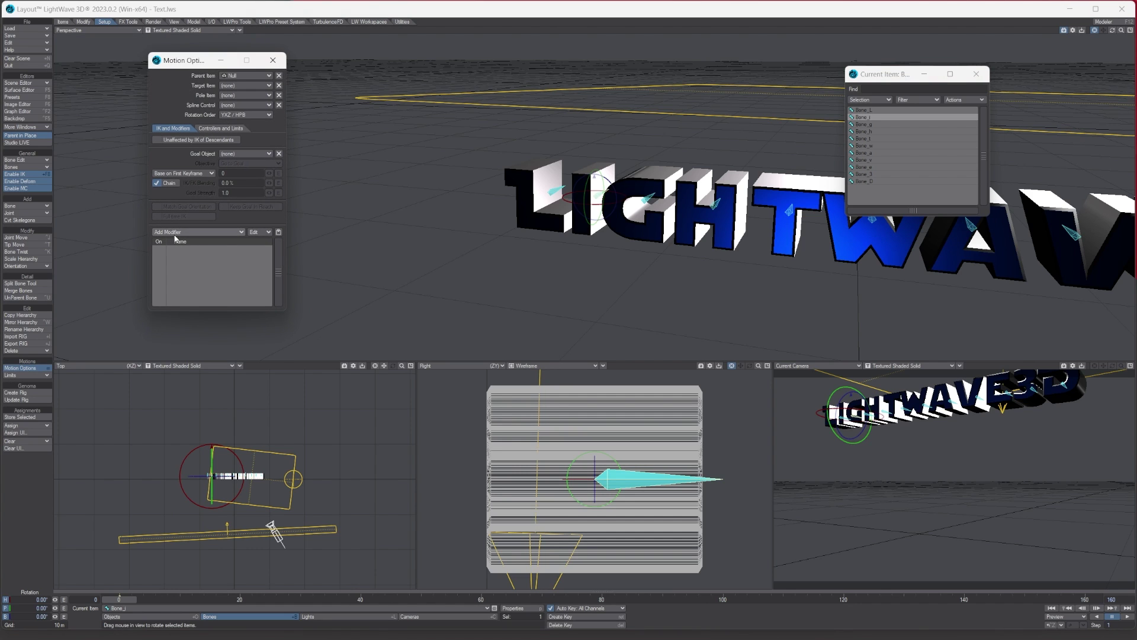
pyautogui.click(182, 233)
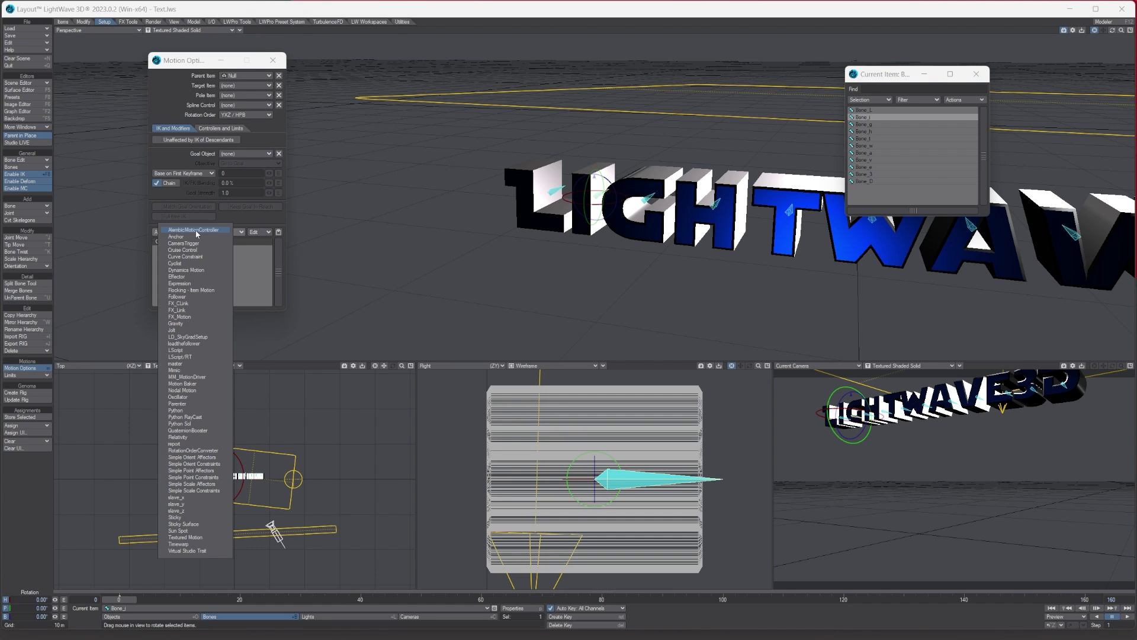
# Add a Follower modifier to Bone_i and set it to follow Bone_L.
pyautogui.click(187, 297)
pyautogui.doubleClick(190, 249)
pyautogui.moveTo(299, 61); pyautogui.dragTo(368, 161)
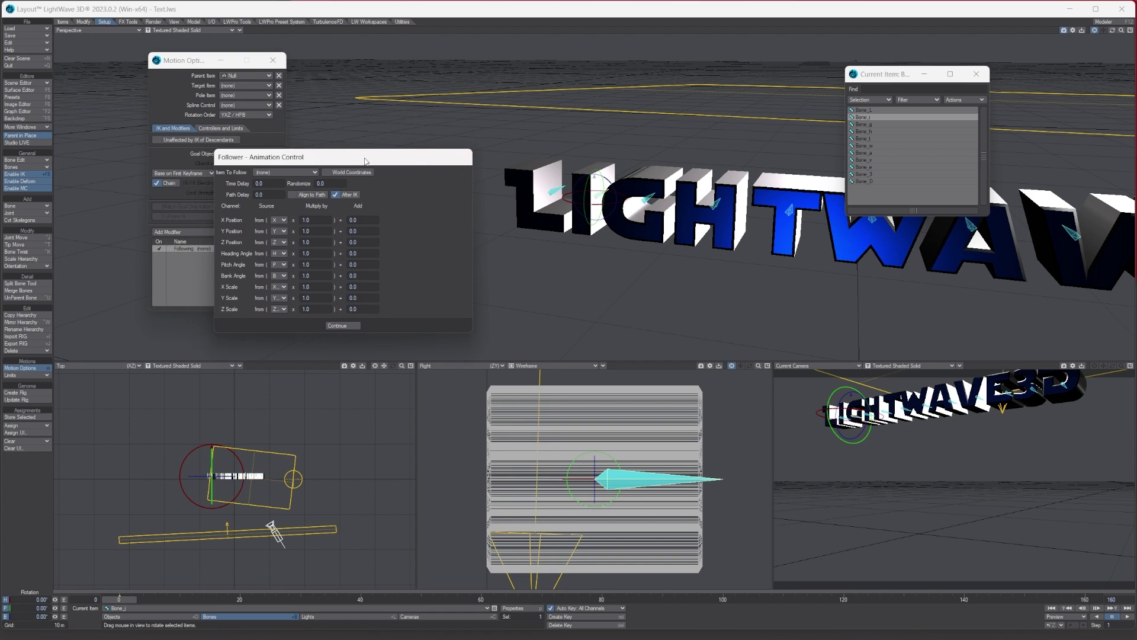
pyautogui.click(282, 175)
pyautogui.click(292, 190)
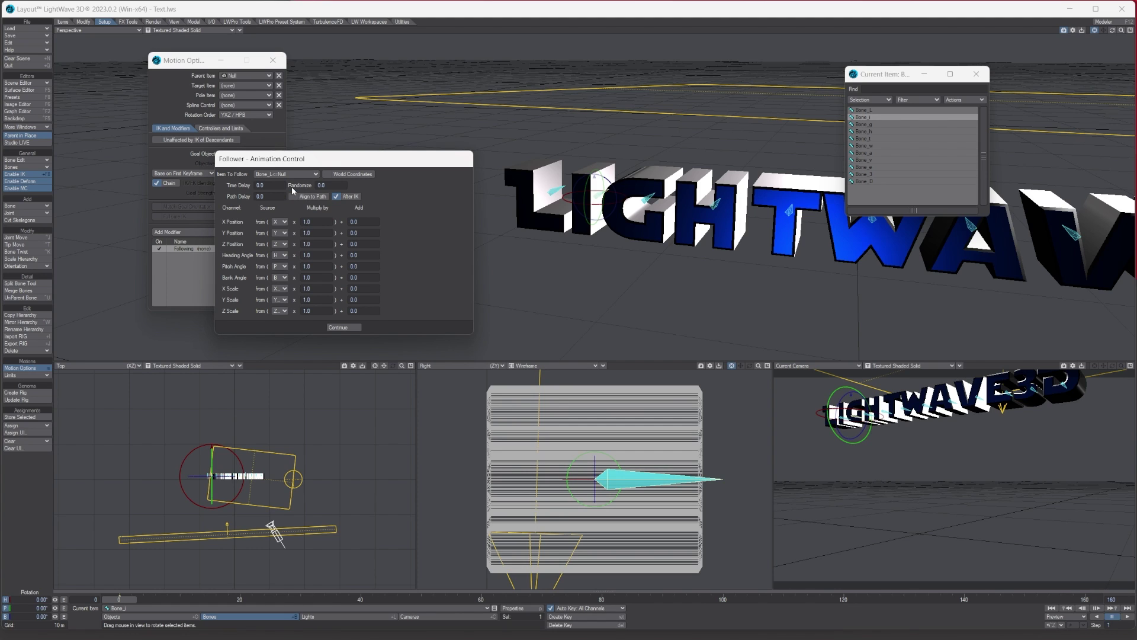
# Set Time Delay 0.2 and X and Z Position sources to none, then apply.
pyautogui.click(279, 187)
pyautogui.write('0.2')
pyautogui.press('Tab')
pyautogui.click(279, 222)
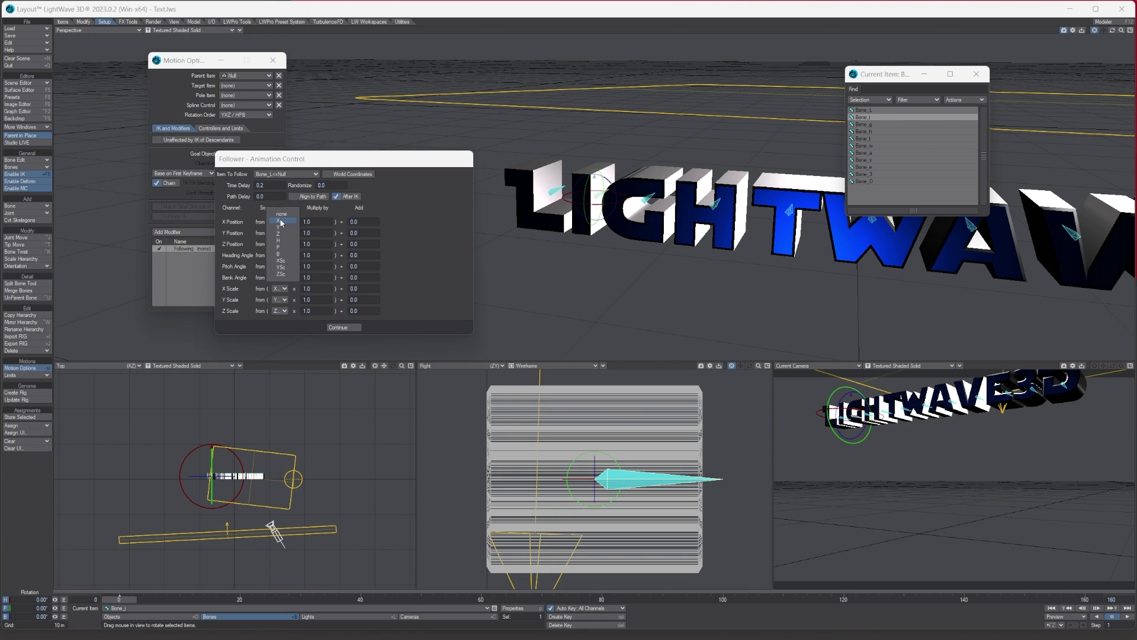
pyautogui.click(282, 215)
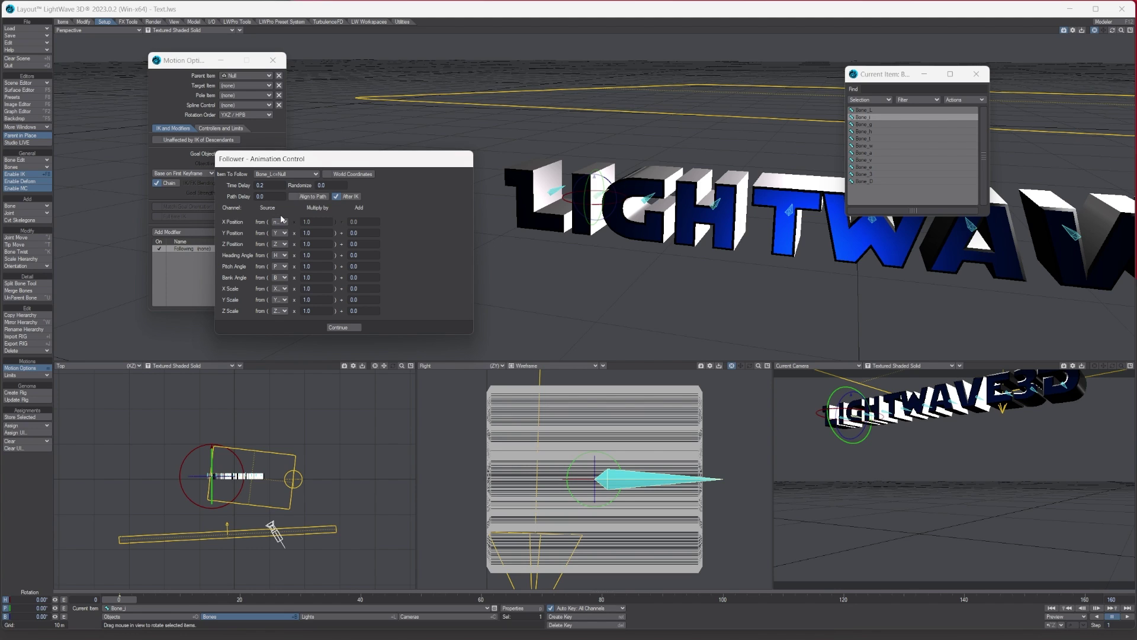
pyautogui.click(287, 244)
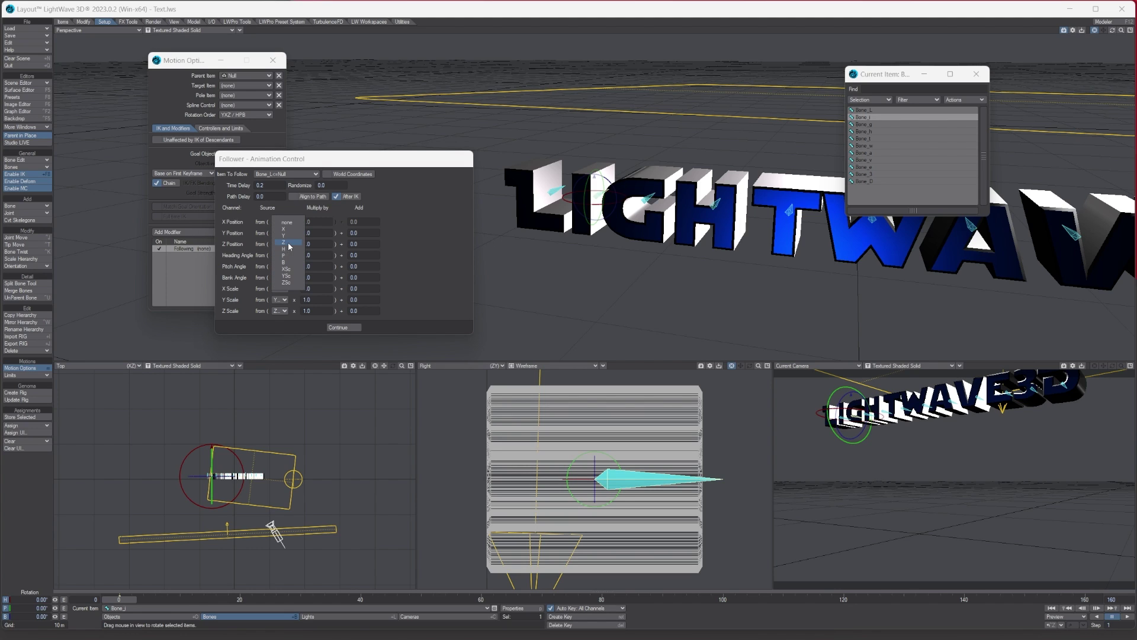
pyautogui.click(287, 222)
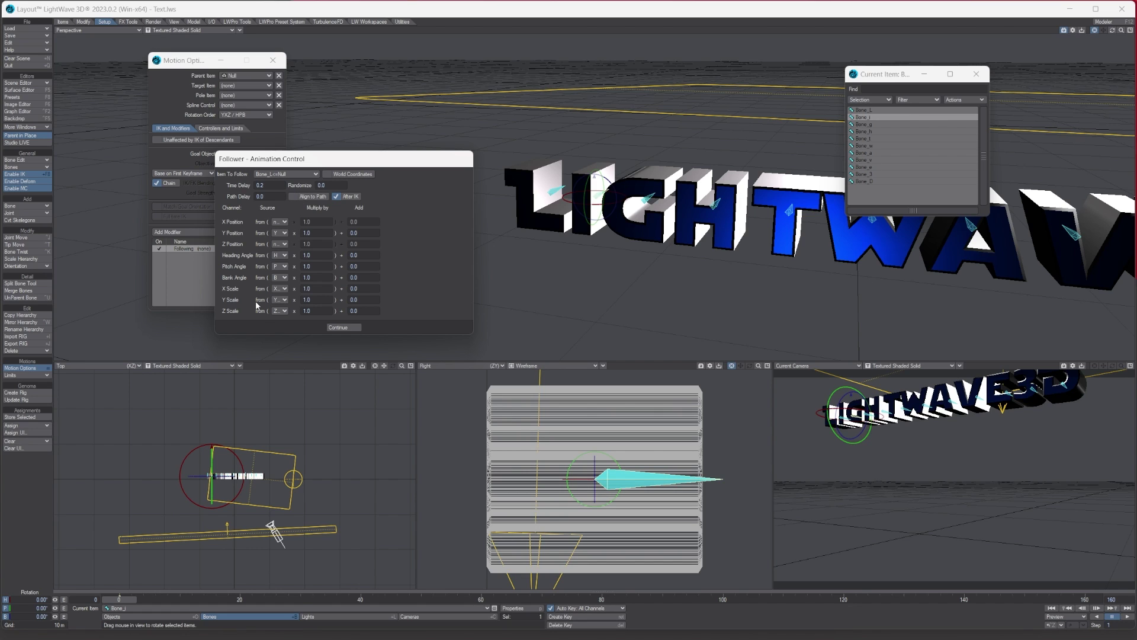
pyautogui.click(345, 328)
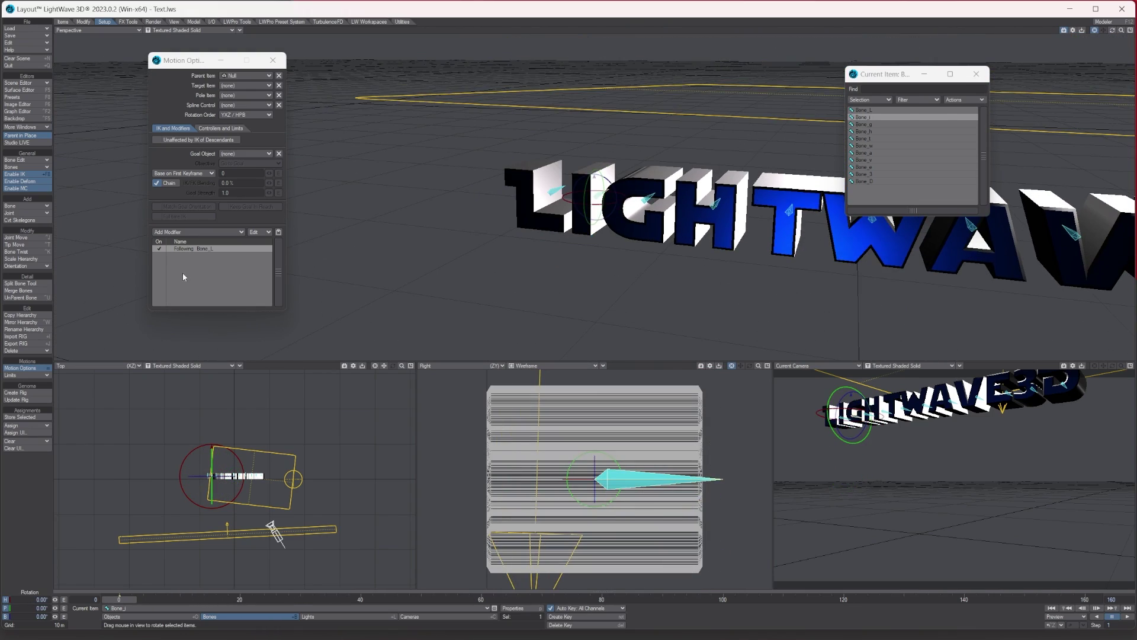
# Change Bone_i's follower Time Delay to 0.3 and scrub to preview the lag.
pyautogui.click(212, 247)
pyautogui.doubleClick(210, 249)
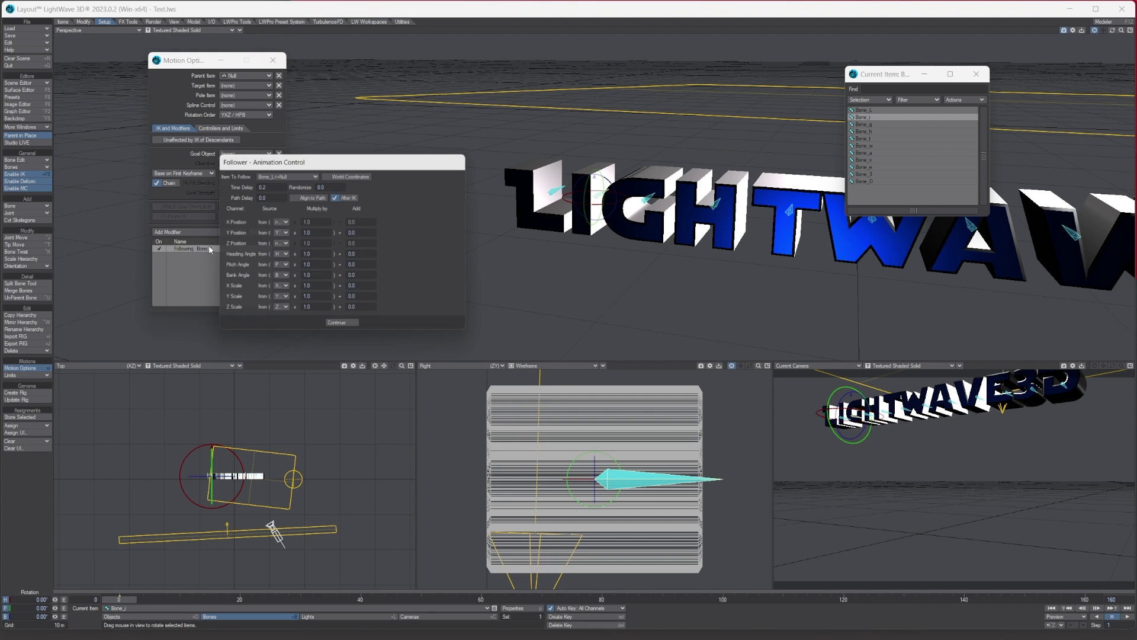
pyautogui.click(269, 188)
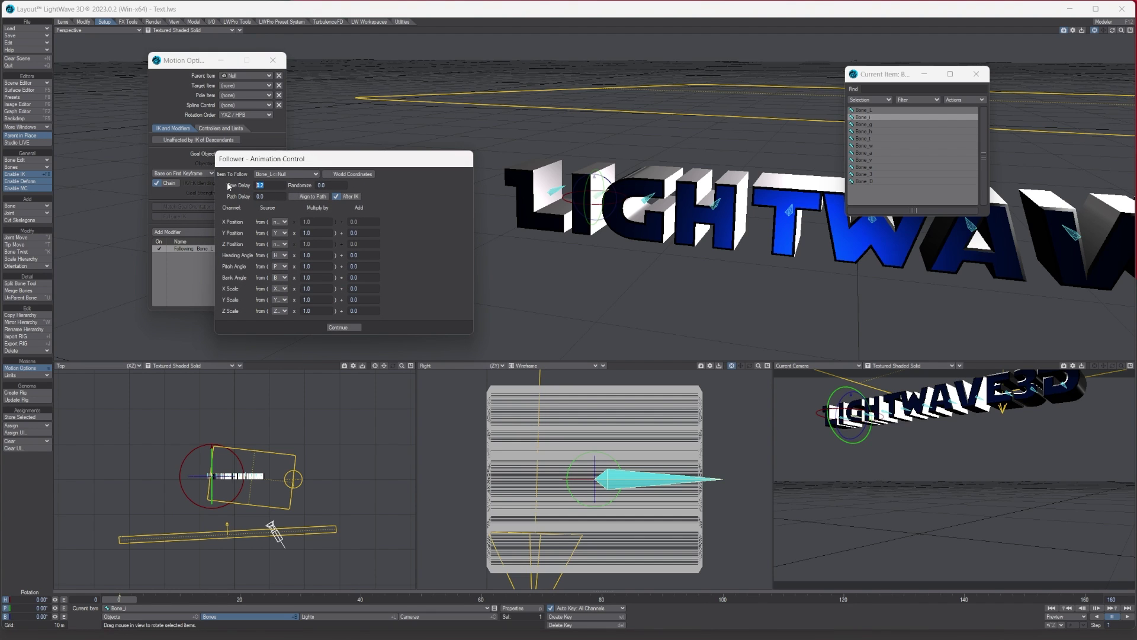
pyautogui.write('0.3')
pyautogui.press('Tab')
pyautogui.click(337, 327)
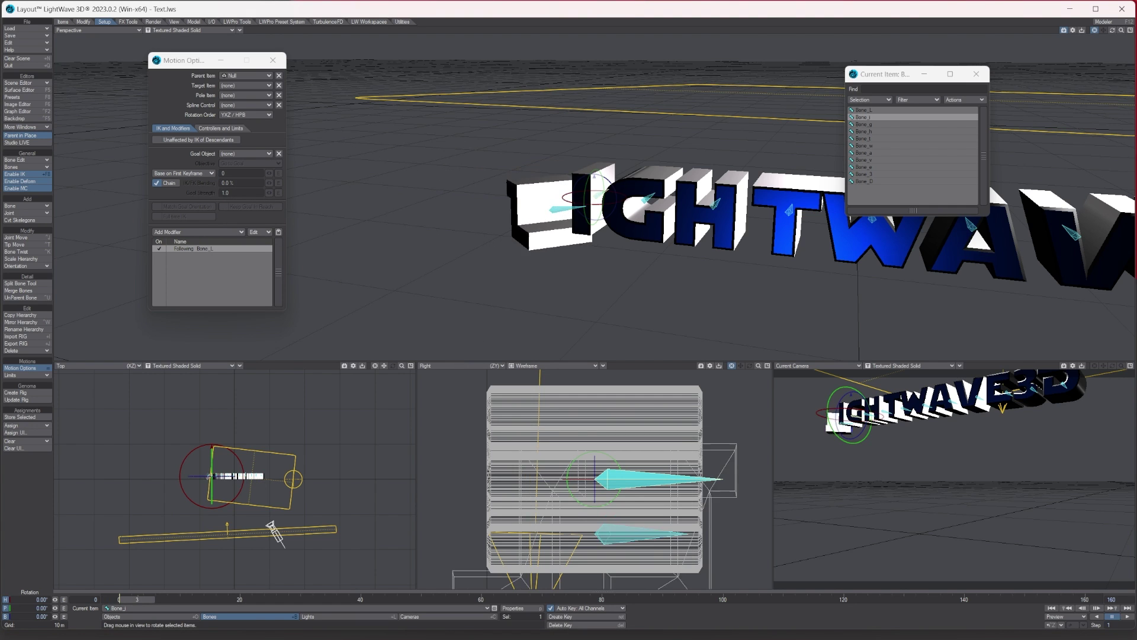
pyautogui.moveTo(121, 601)
pyautogui.mouseDown()
pyautogui.moveTo(324, 601)
pyautogui.moveTo(119, 602)
pyautogui.mouseUp()
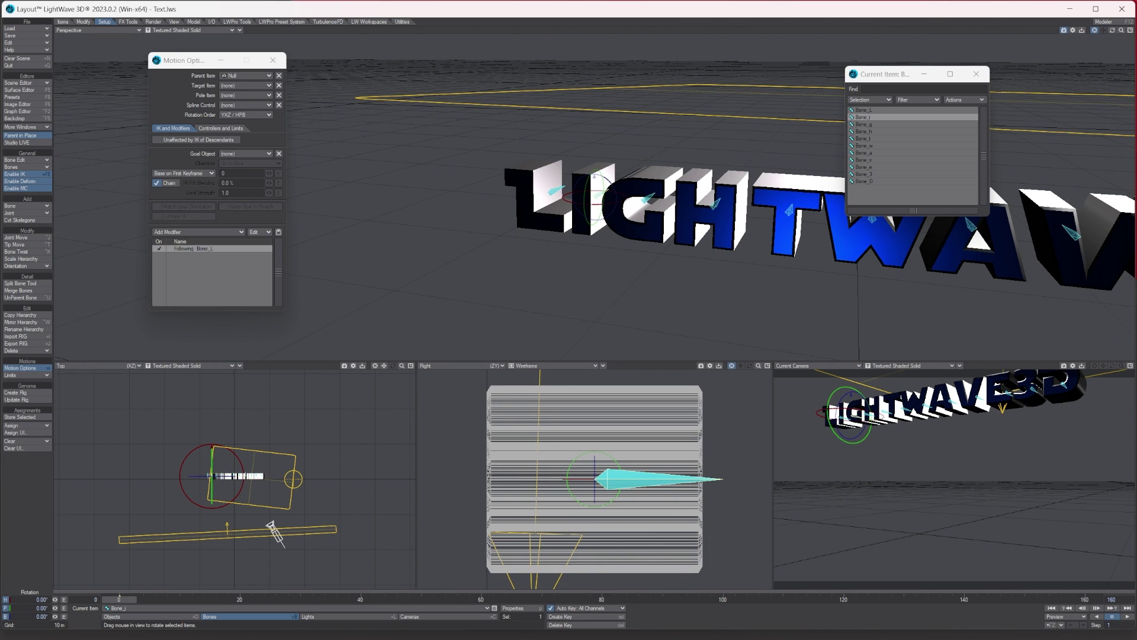
# Copy the Following Bone_L modifier from Bone_i's motion options.
pyautogui.click(871, 125)
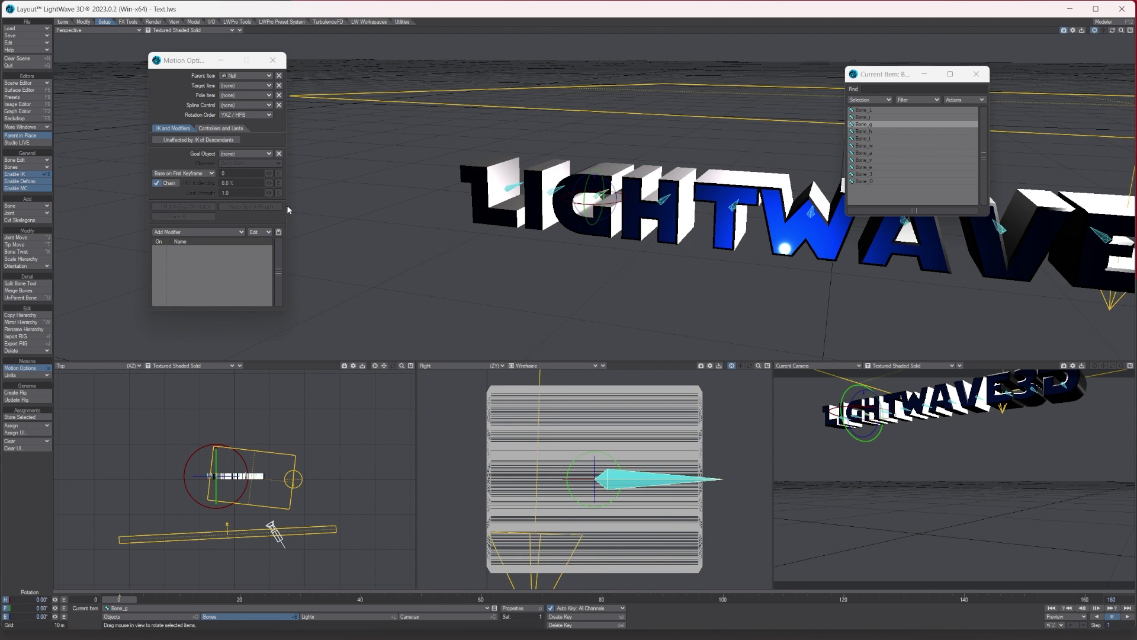
pyautogui.click(188, 233)
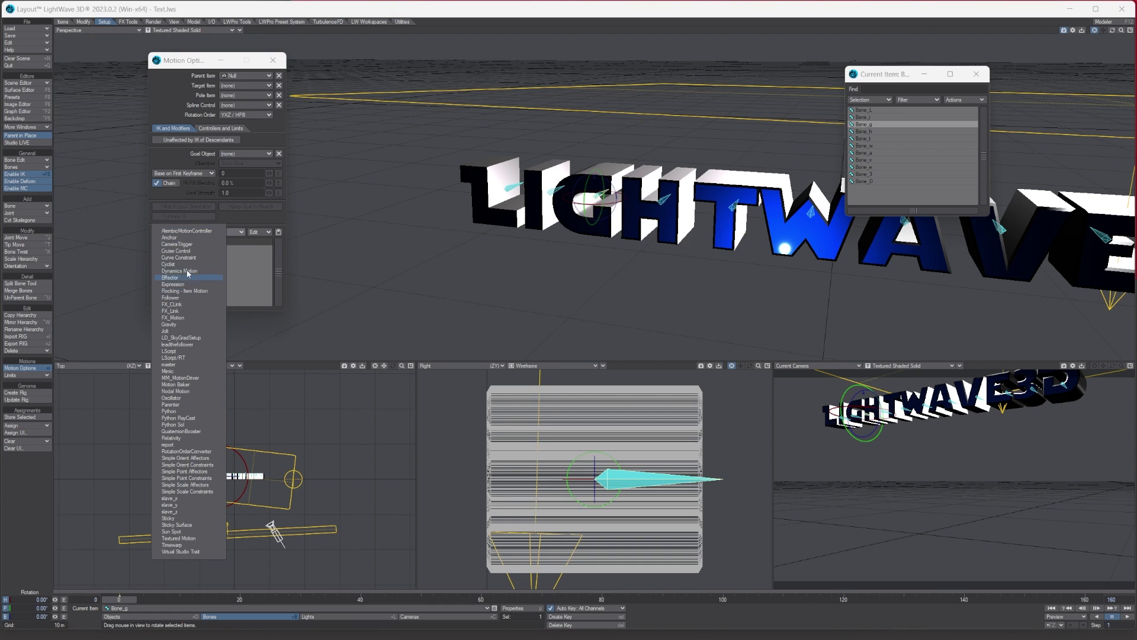
pyautogui.click(815, 107)
pyautogui.click(873, 118)
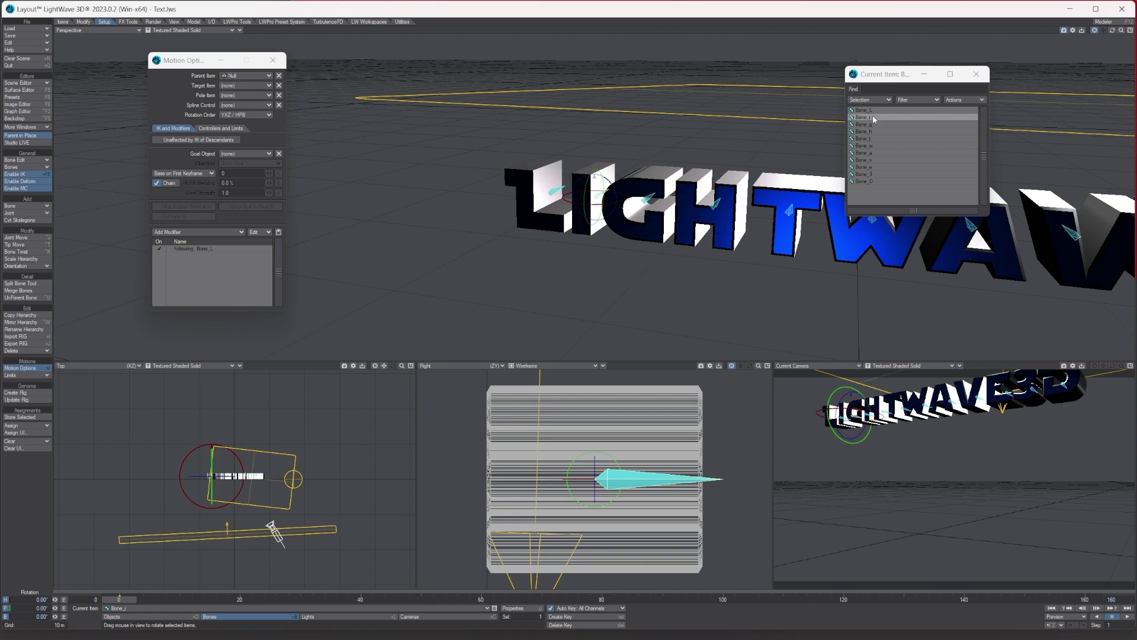
pyautogui.click(201, 250)
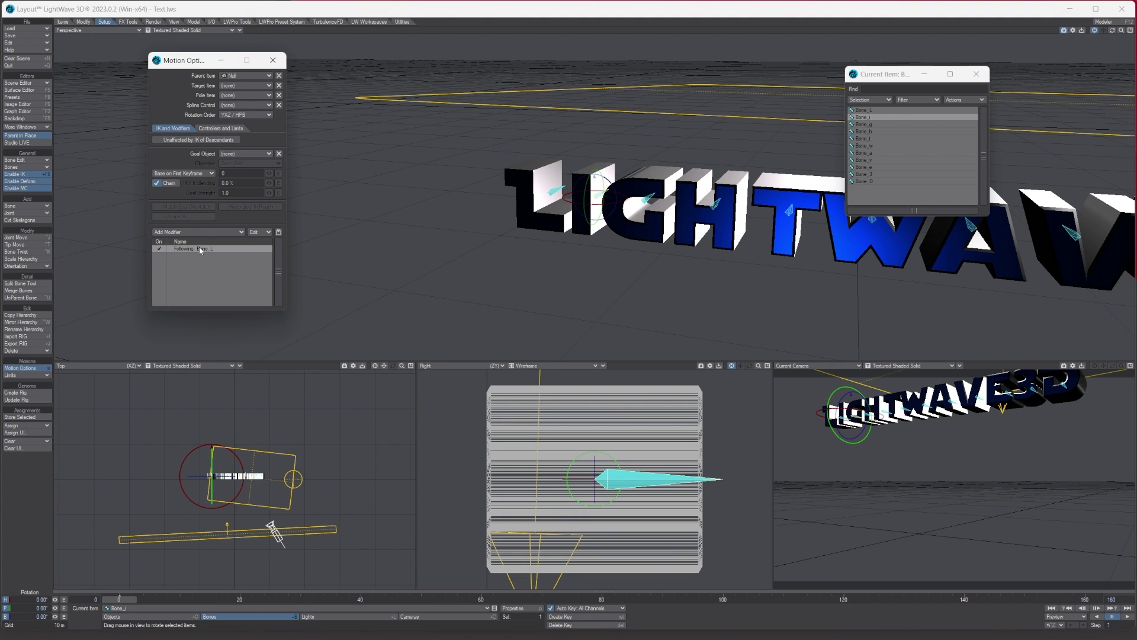
pyautogui.rightClick(203, 249)
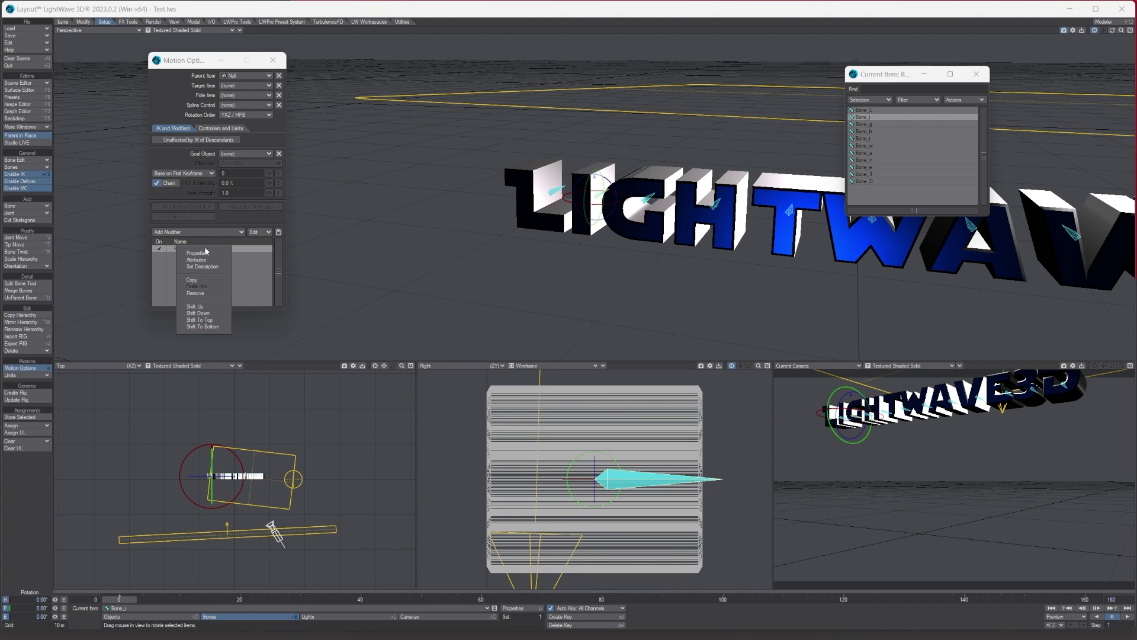
pyautogui.click(204, 287)
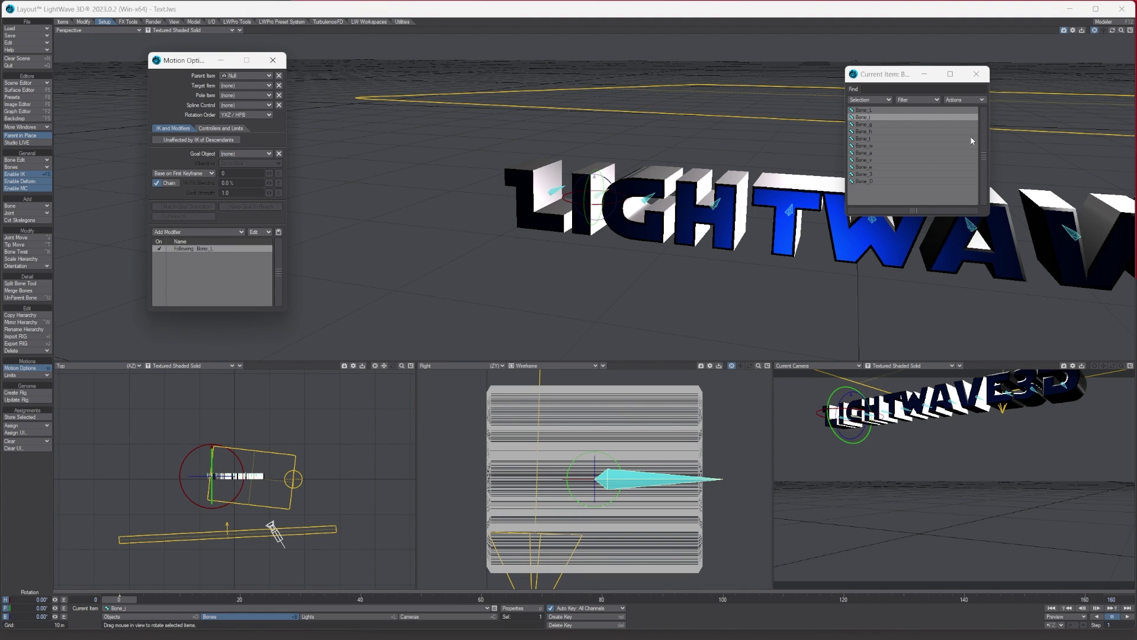
# Paste the follower onto Bone_G and set it to follow Bone_i with 0.3 delay.
pyautogui.click(867, 126)
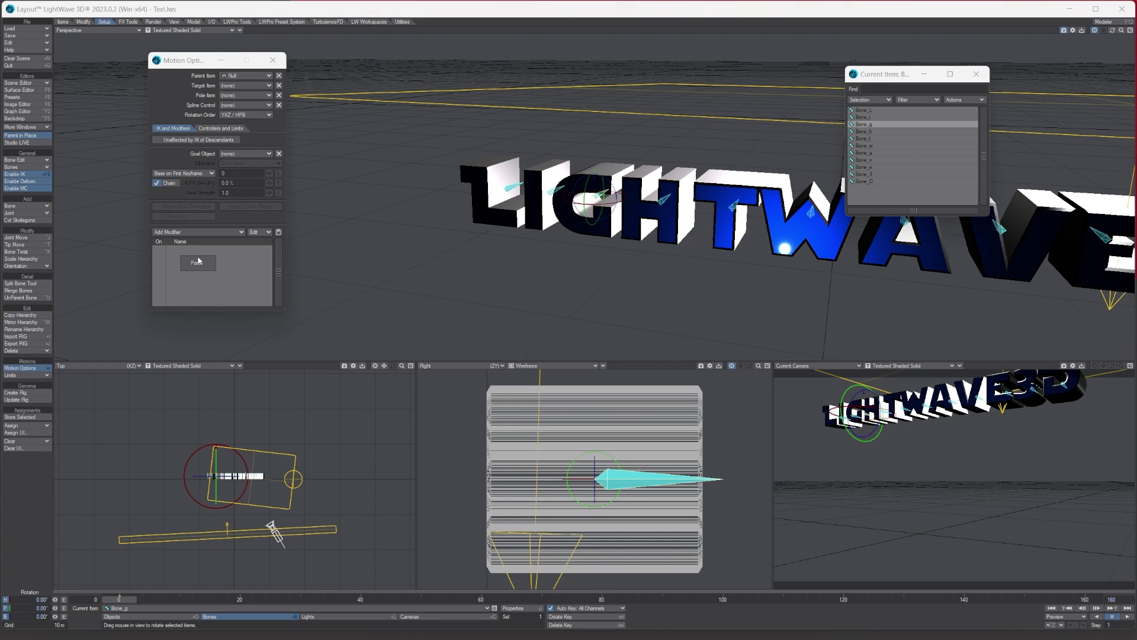
pyautogui.click(197, 250)
pyautogui.doubleClick(198, 251)
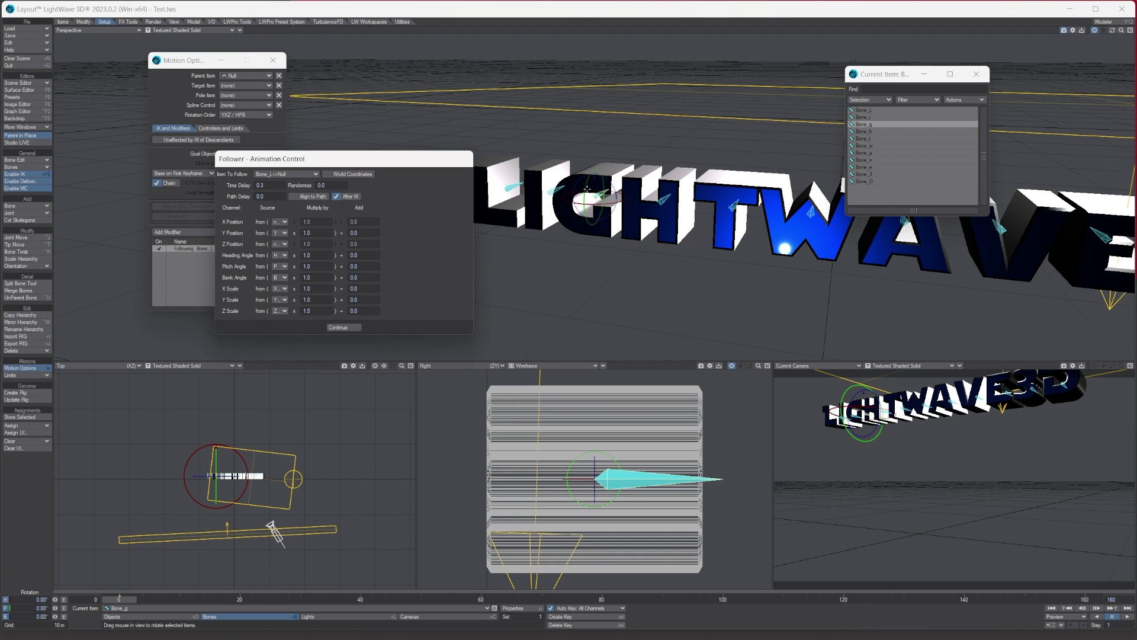
pyautogui.click(287, 174)
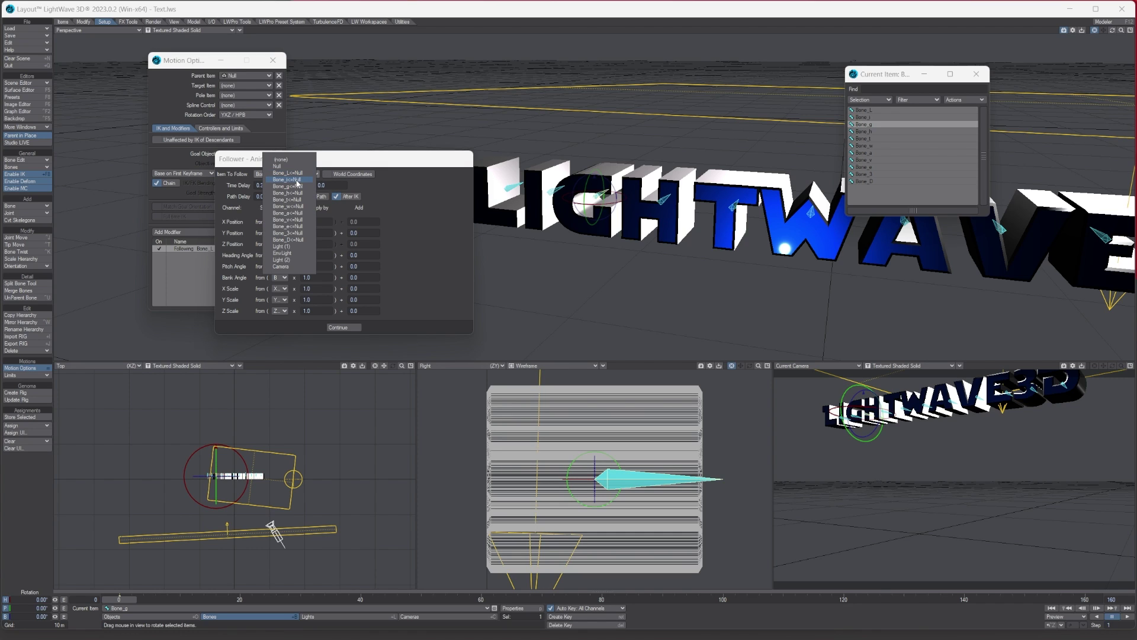
pyautogui.click(297, 180)
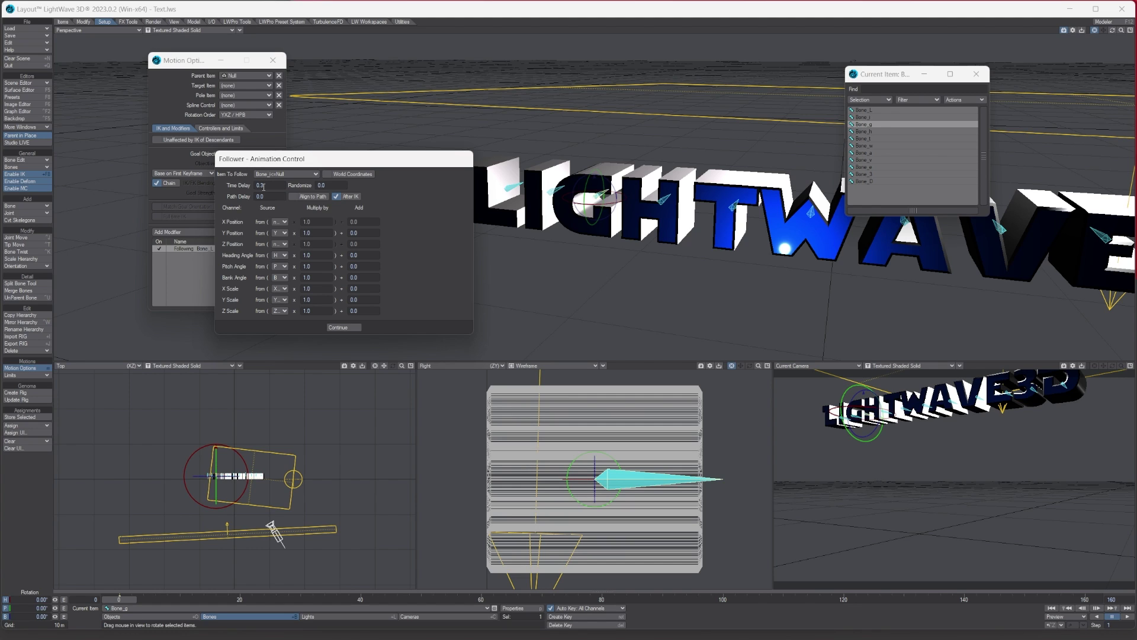
pyautogui.click(298, 175)
pyautogui.click(298, 174)
pyautogui.click(339, 328)
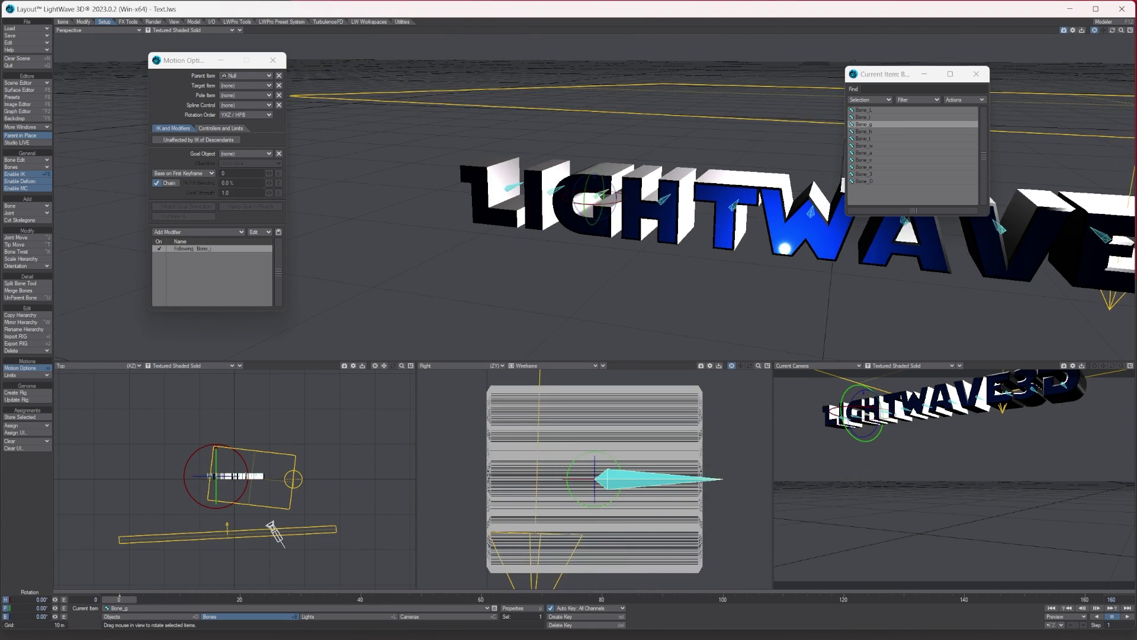
# Preview L, I and G dropping from frame 0, then test-rotate a bone and undo.
pyautogui.hotkey('shift', 'Left')
pyautogui.hotkey('shift', 'Left')
pyautogui.moveTo(119, 598)
pyautogui.mouseDown()
pyautogui.moveTo(415, 600)
pyautogui.moveTo(119, 599)
pyautogui.mouseUp()
pyautogui.moveTo(570, 222); pyautogui.dragTo(594, 100)
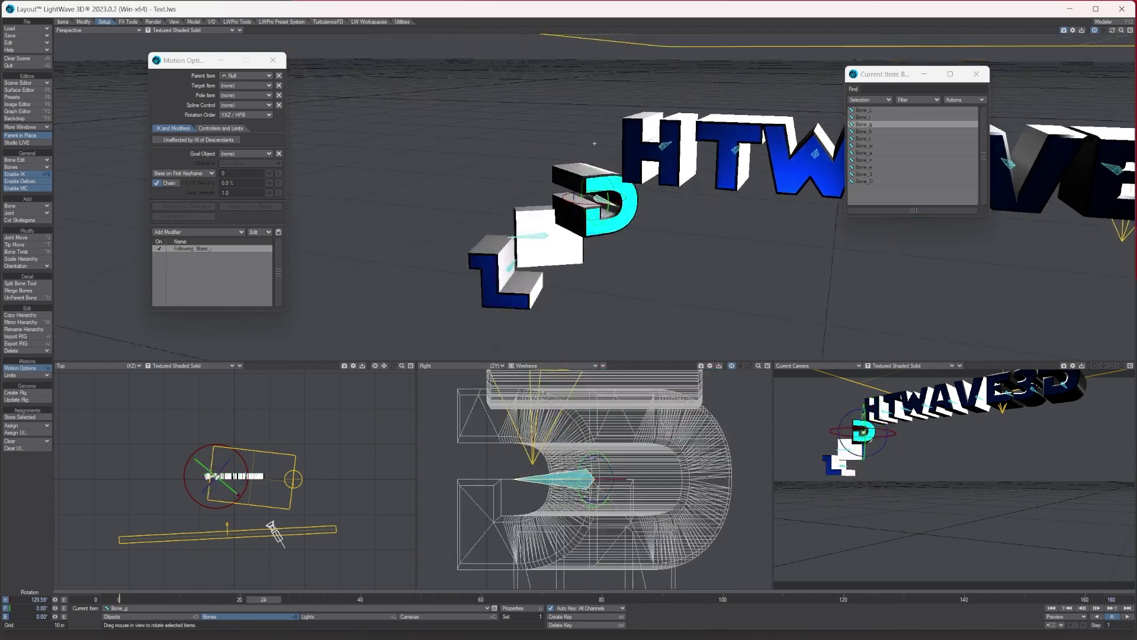
pyautogui.hotkey('ctrl', 'z')
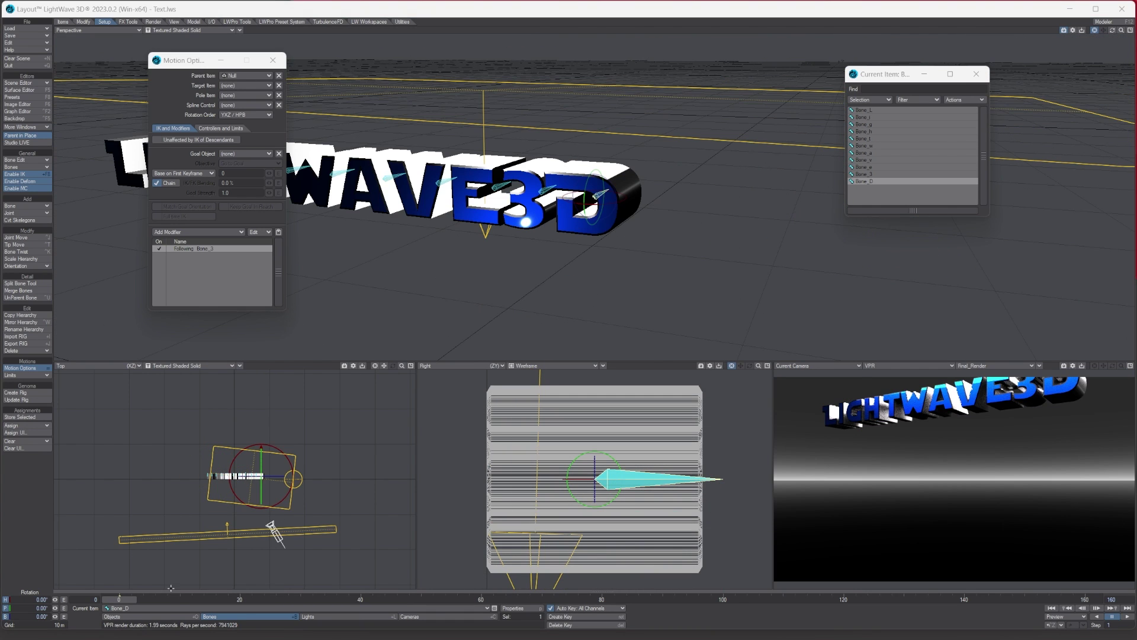
# Play the staggered letter animation, then stop it and scrub back to about frame 67.
pyautogui.click(1126, 615)
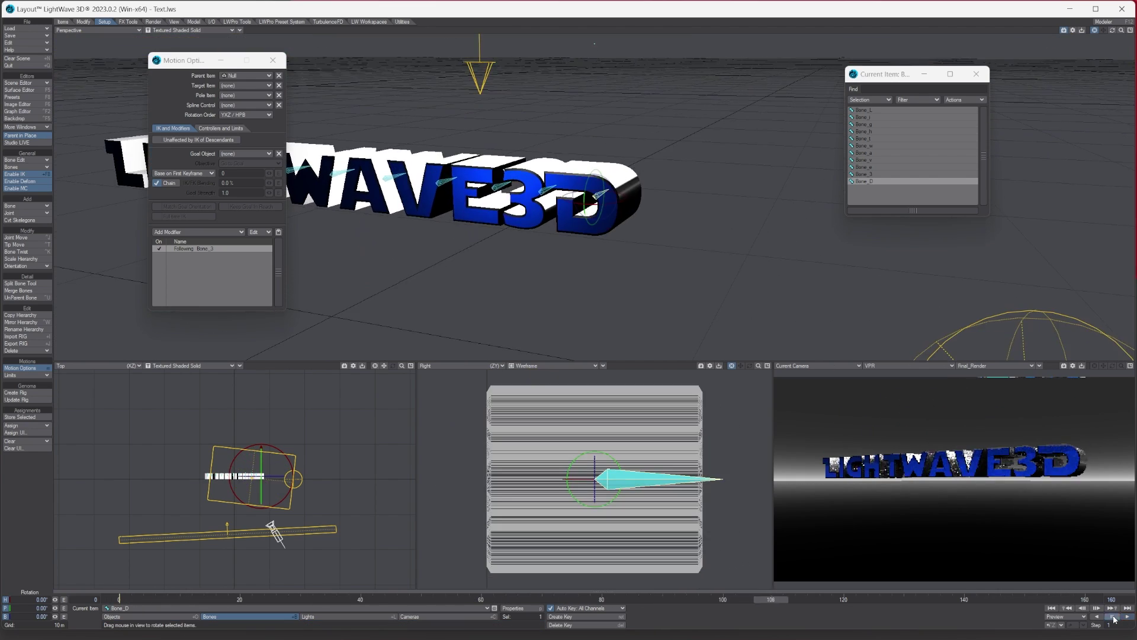
pyautogui.click(1112, 618)
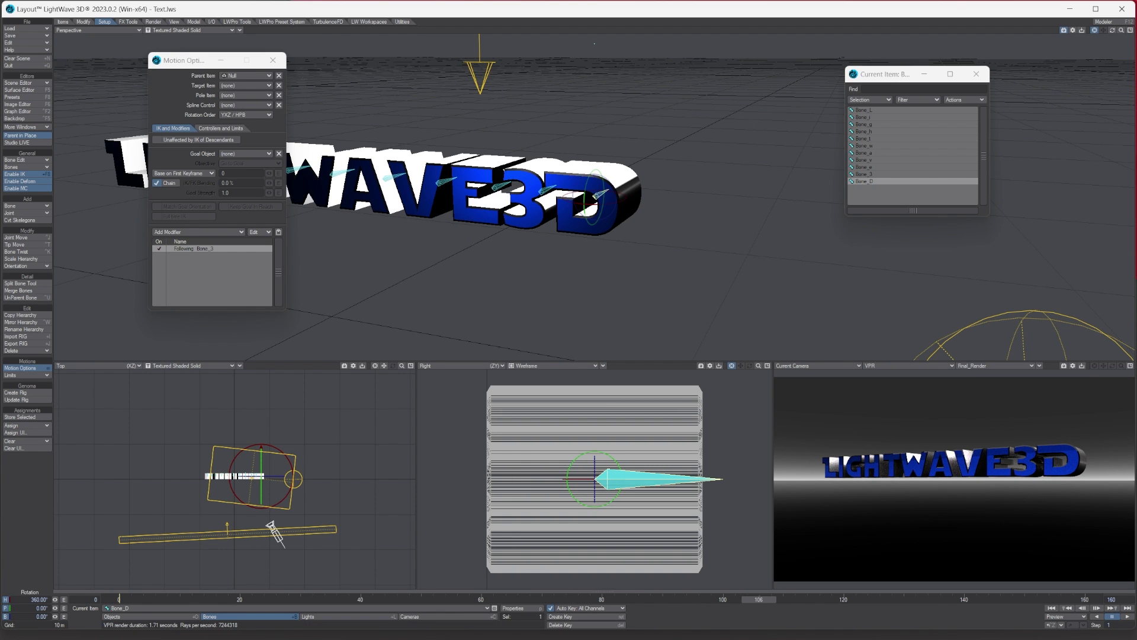
pyautogui.moveTo(758, 599); pyautogui.dragTo(119, 599)
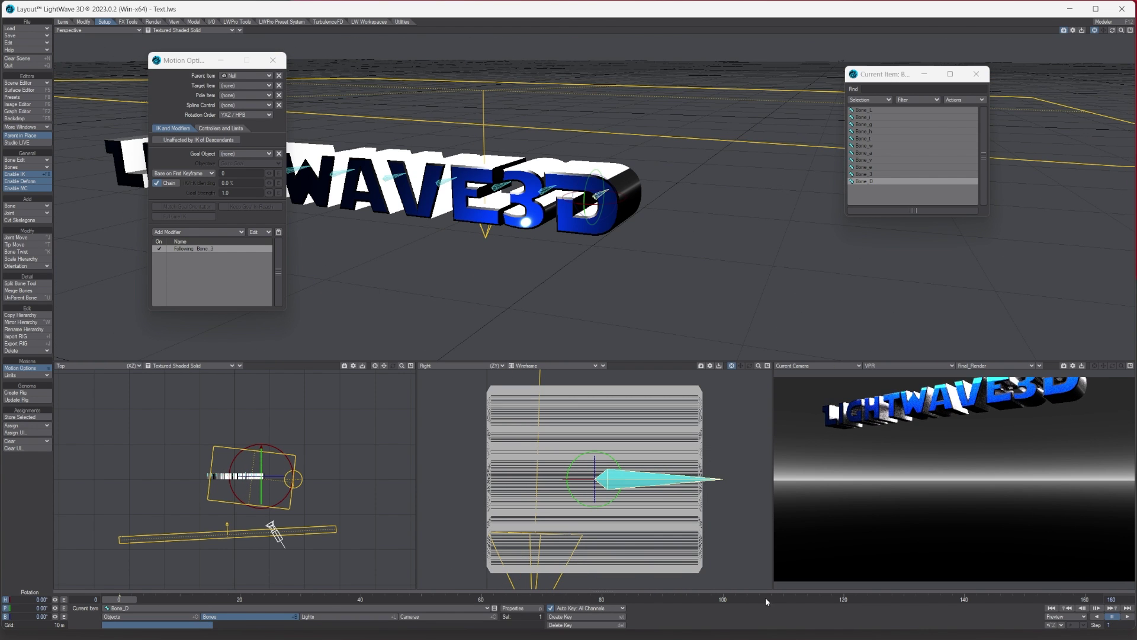
# Make the text Null the current object and show its Render properties.
pyautogui.click(133, 616)
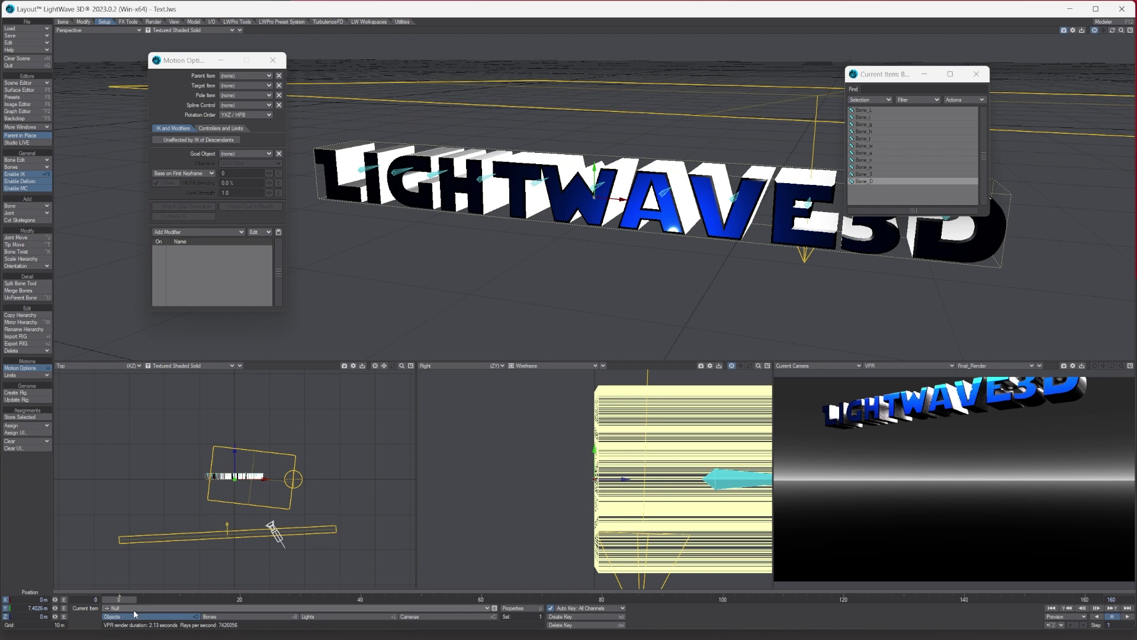
pyautogui.click(134, 609)
pyautogui.click(520, 611)
pyautogui.moveTo(177, 283)
pyautogui.mouseDown()
pyautogui.moveTo(515, 171)
pyautogui.moveTo(502, 162)
pyautogui.mouseUp()
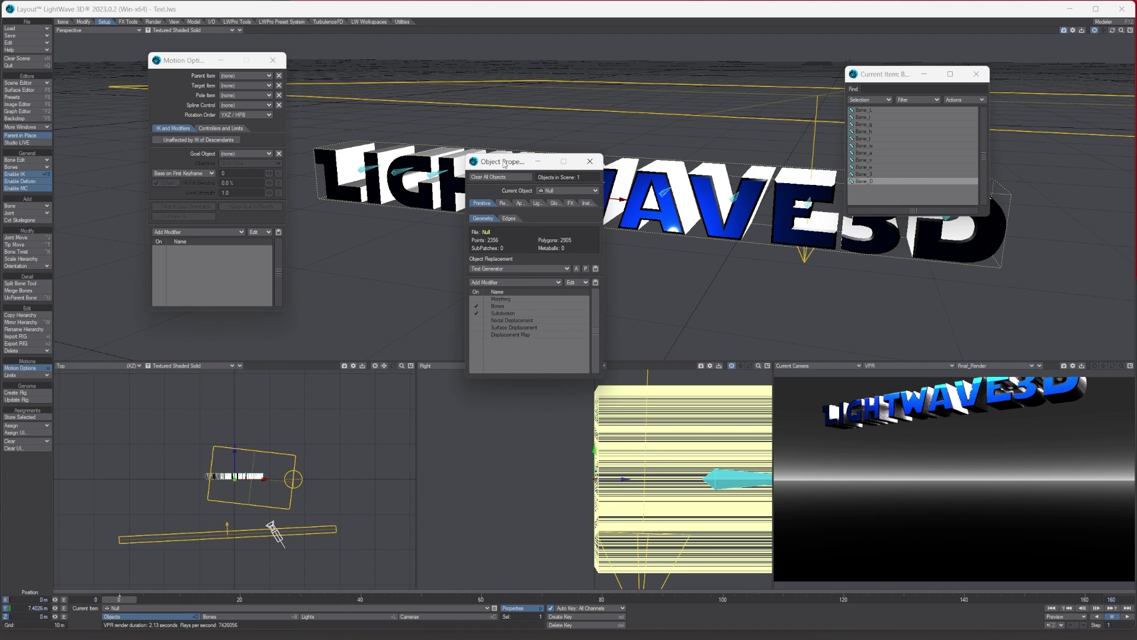
pyautogui.click(502, 204)
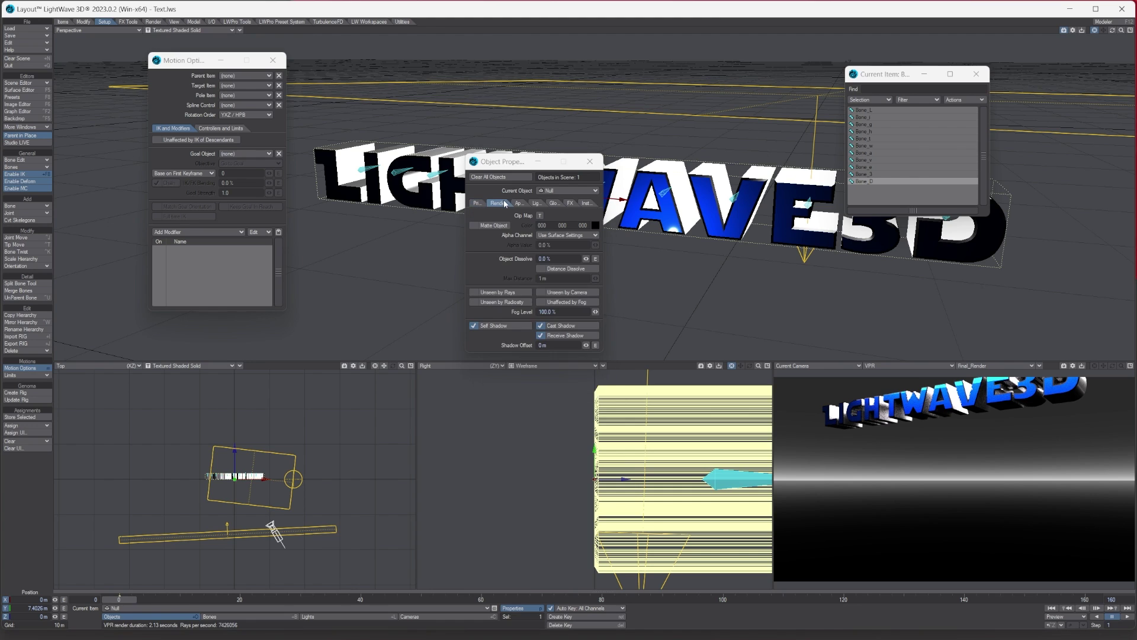
# Make the clip map a Gradient layer with Y Distance to Object as input.
pyautogui.click(540, 216)
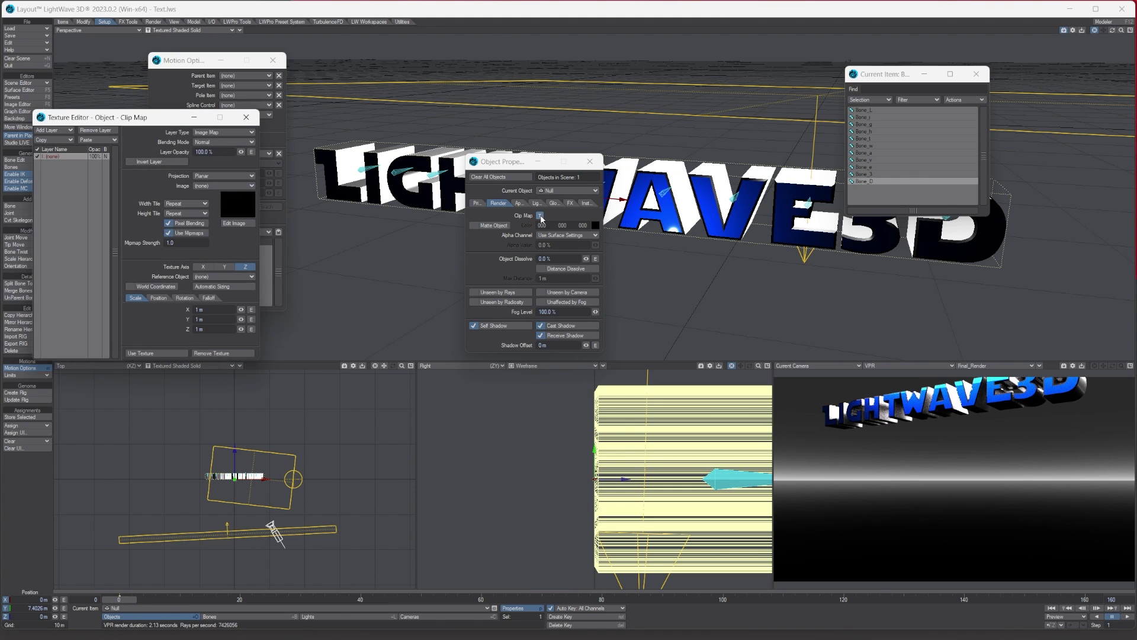
pyautogui.click(222, 133)
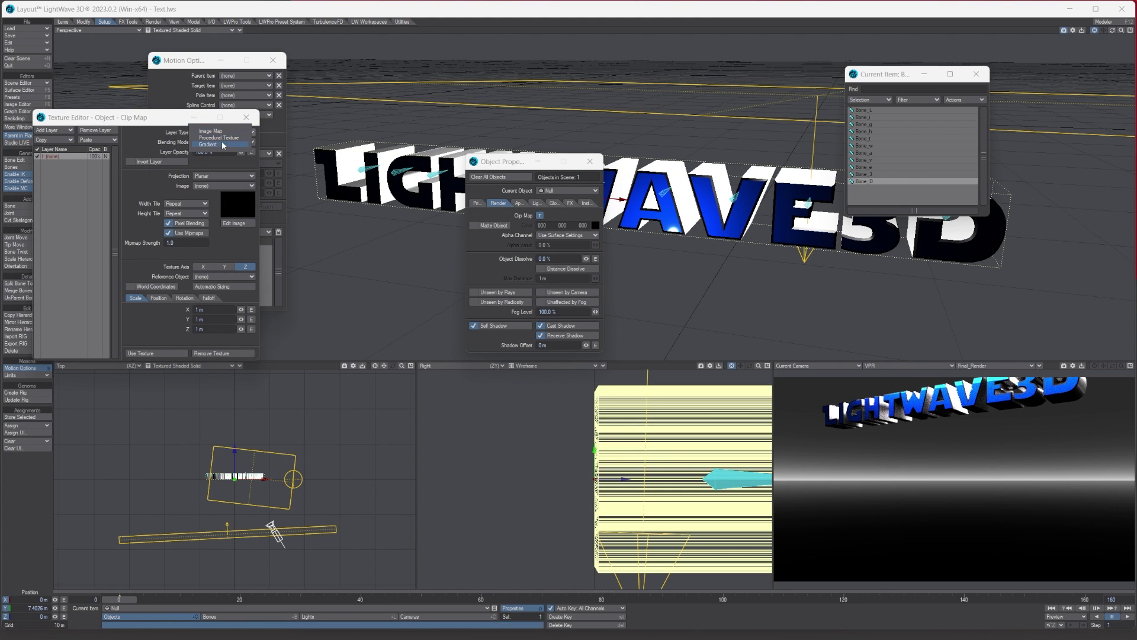
pyautogui.click(224, 145)
pyautogui.moveTo(148, 120); pyautogui.dragTo(400, 157)
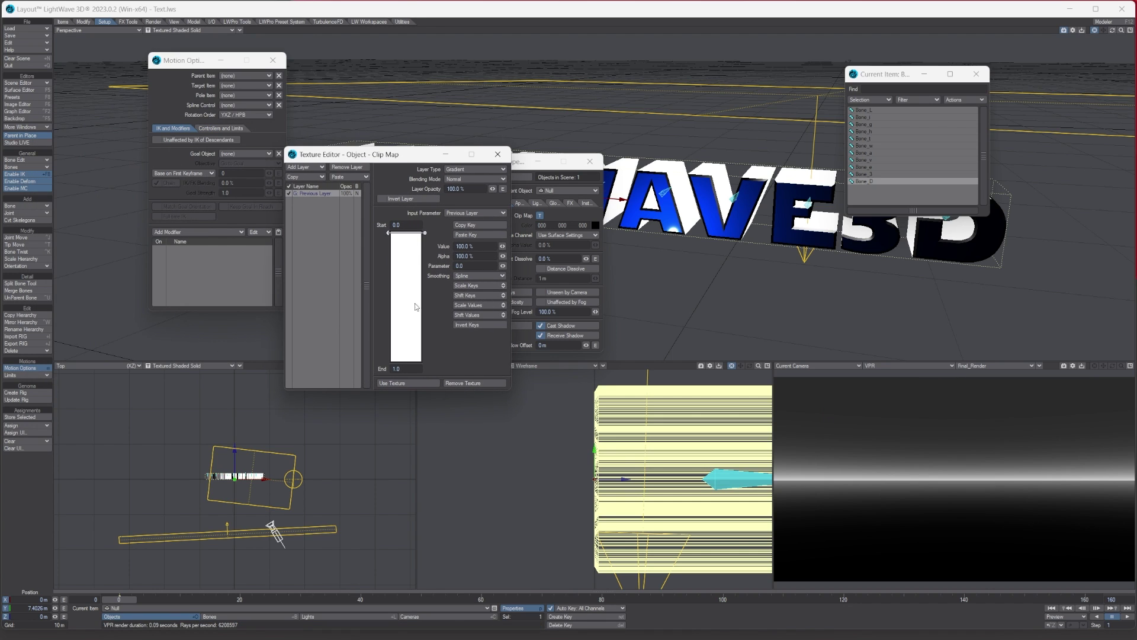
pyautogui.click(447, 212)
pyautogui.click(476, 237)
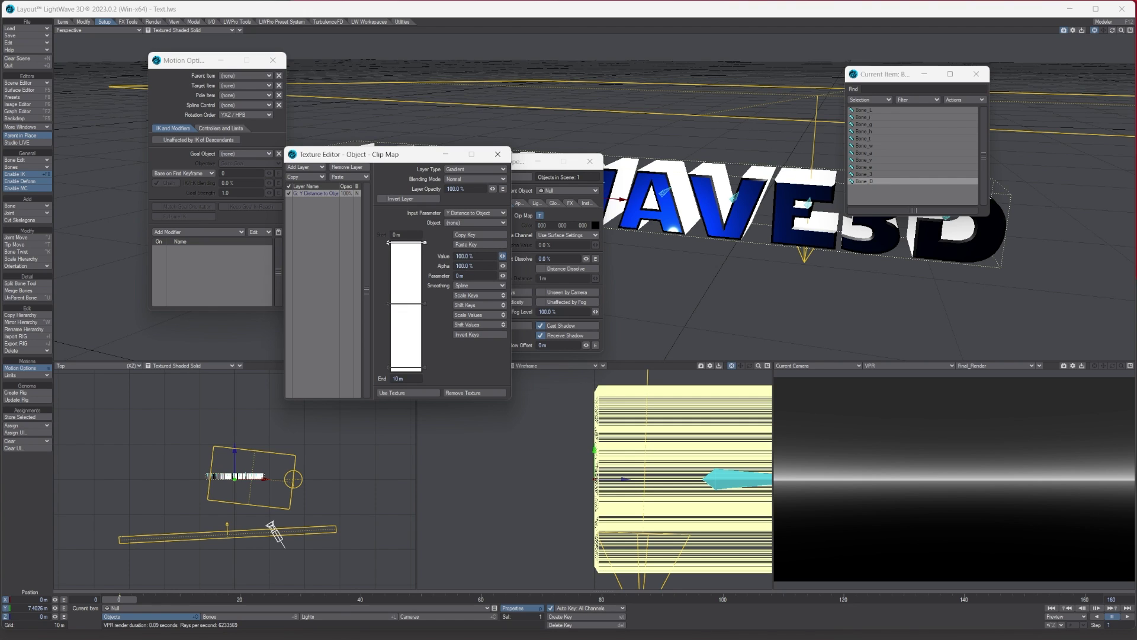
# Set the top gradient key to alpha 0 and add a second key near 3.75 m.
pyautogui.moveTo(502, 266); pyautogui.dragTo(498, 266)
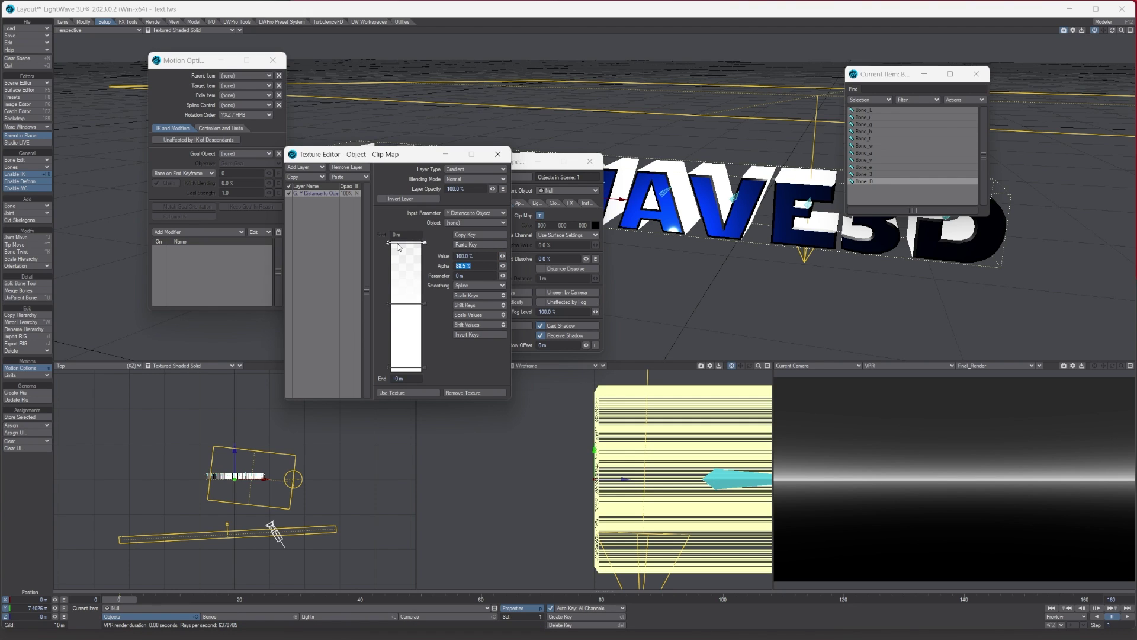
pyautogui.write('0')
pyautogui.press('Tab')
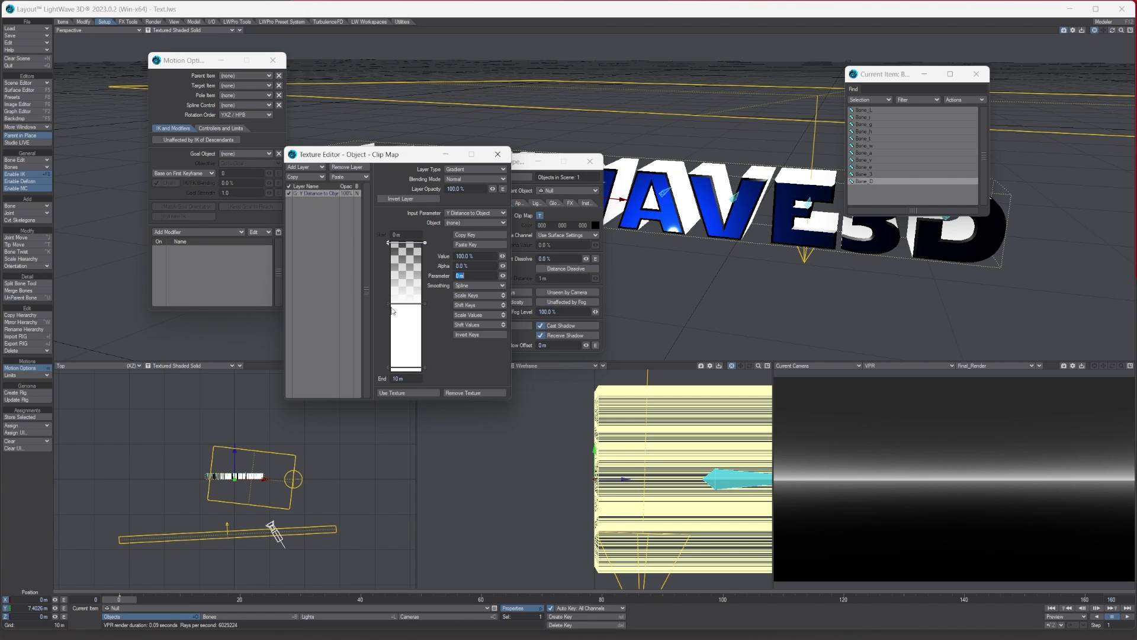
pyautogui.click(402, 249)
pyautogui.moveTo(388, 249); pyautogui.dragTo(387, 290)
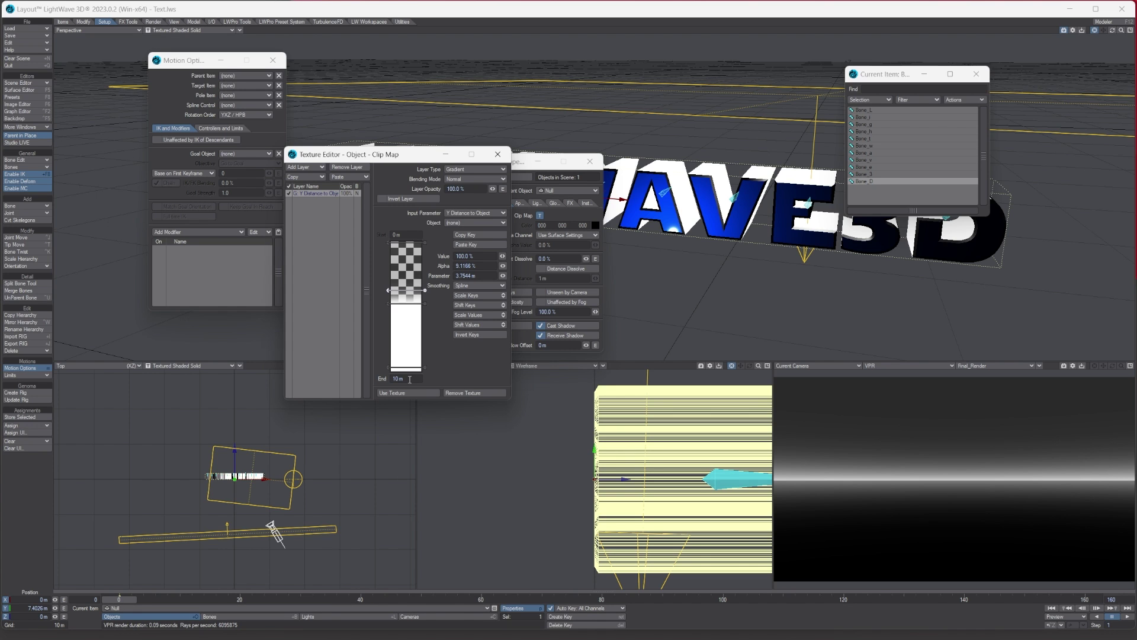
pyautogui.moveTo(120, 600); pyautogui.dragTo(312, 600)
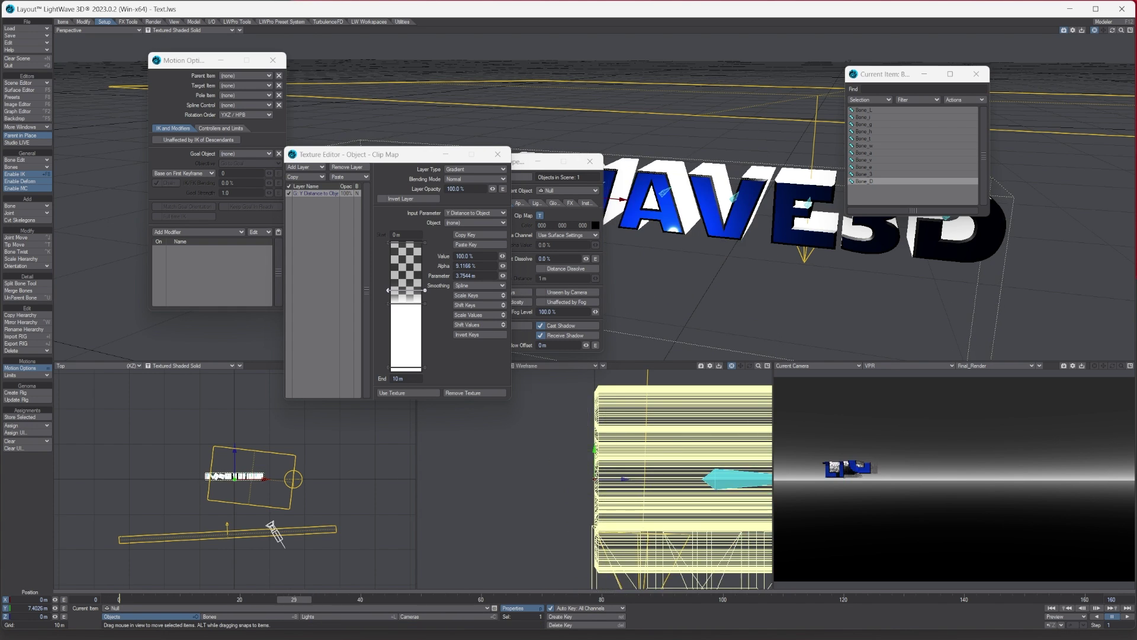
# Lower the second gradient key step by step to about 8.46 m, checking the letter reveal across frames.
pyautogui.moveTo(313, 599); pyautogui.dragTo(476, 600)
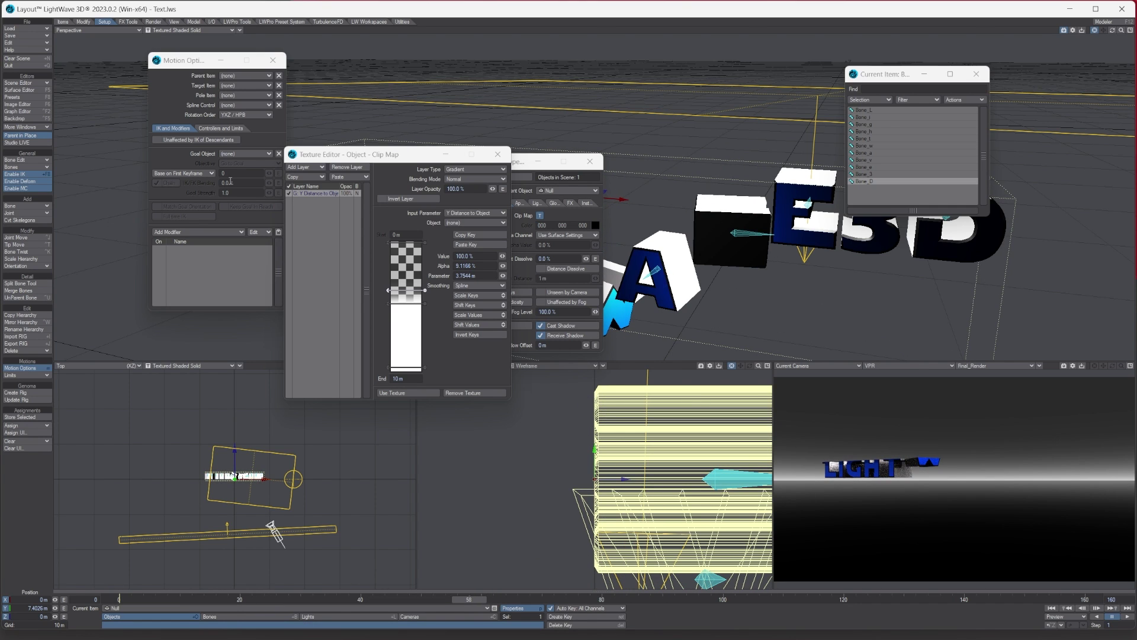
pyautogui.moveTo(388, 291); pyautogui.dragTo(387, 324)
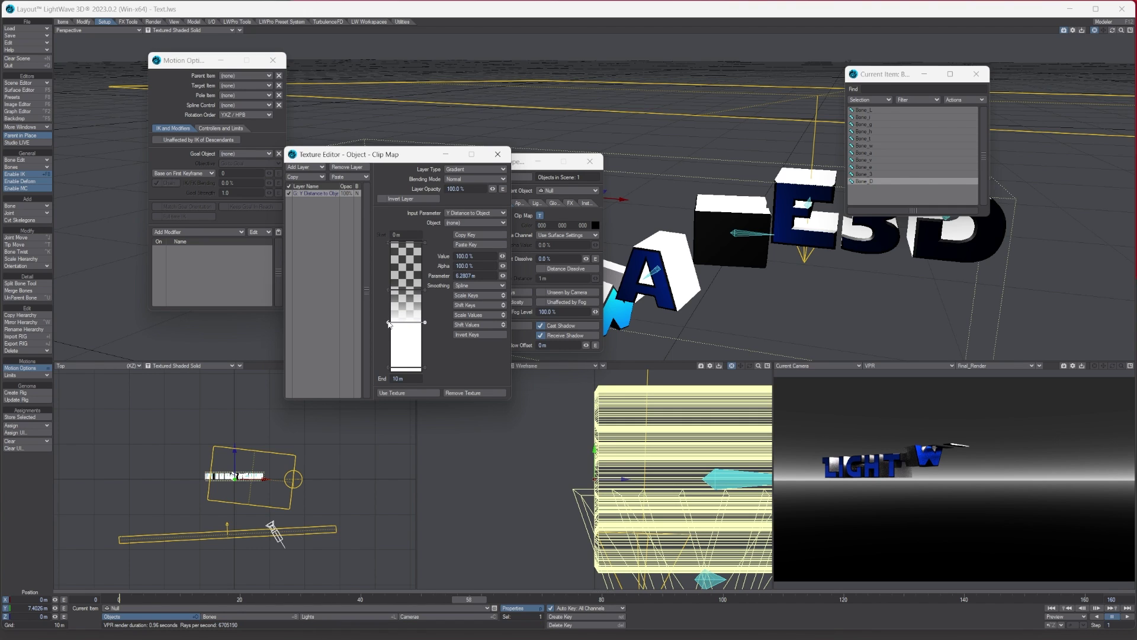
pyautogui.moveTo(388, 324); pyautogui.dragTo(388, 333)
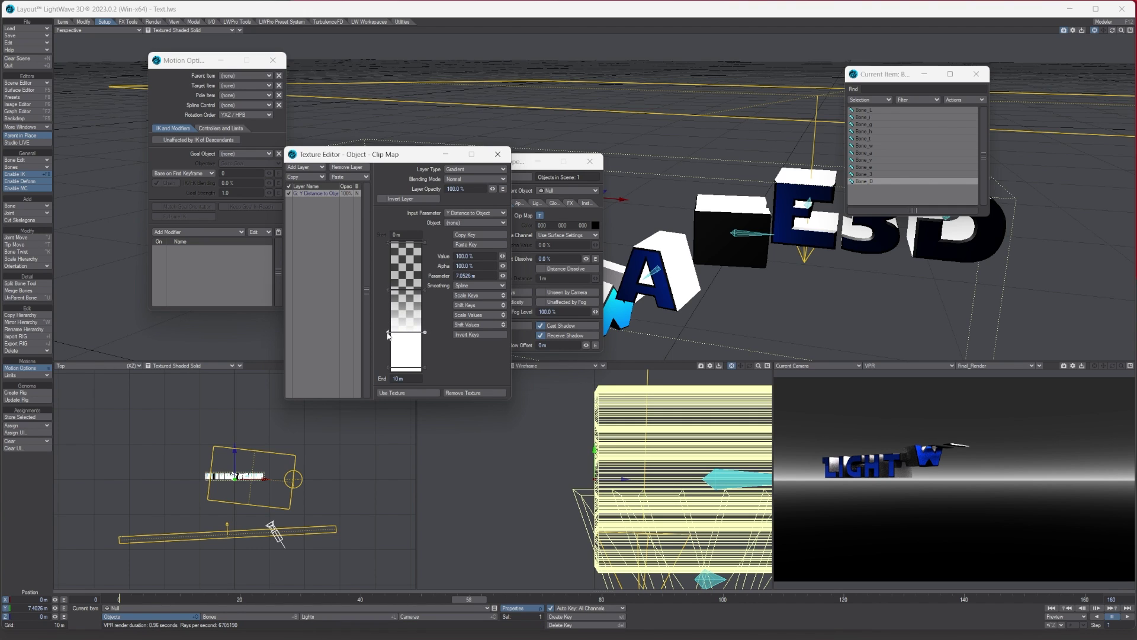
pyautogui.click(122, 602)
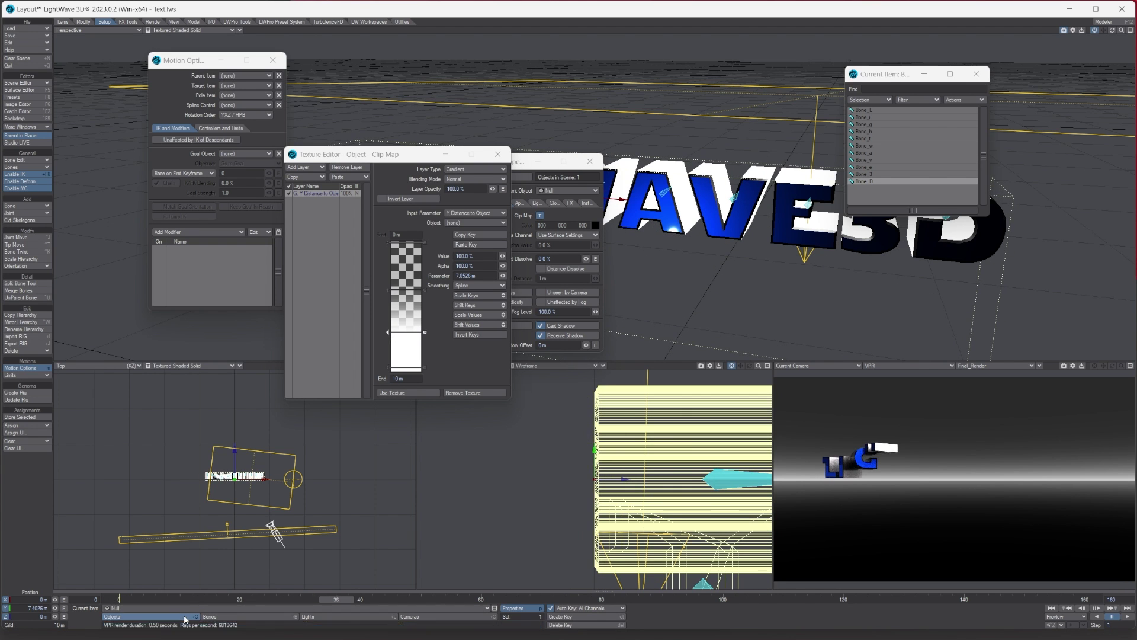
pyautogui.click(1113, 609)
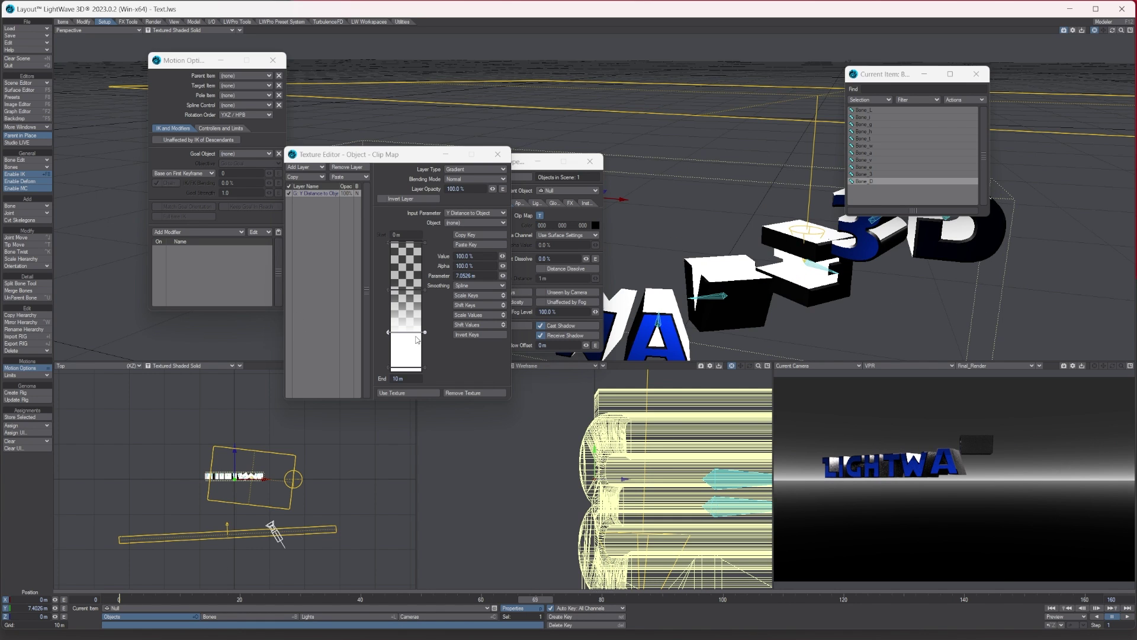
pyautogui.moveTo(420, 339); pyautogui.dragTo(389, 348)
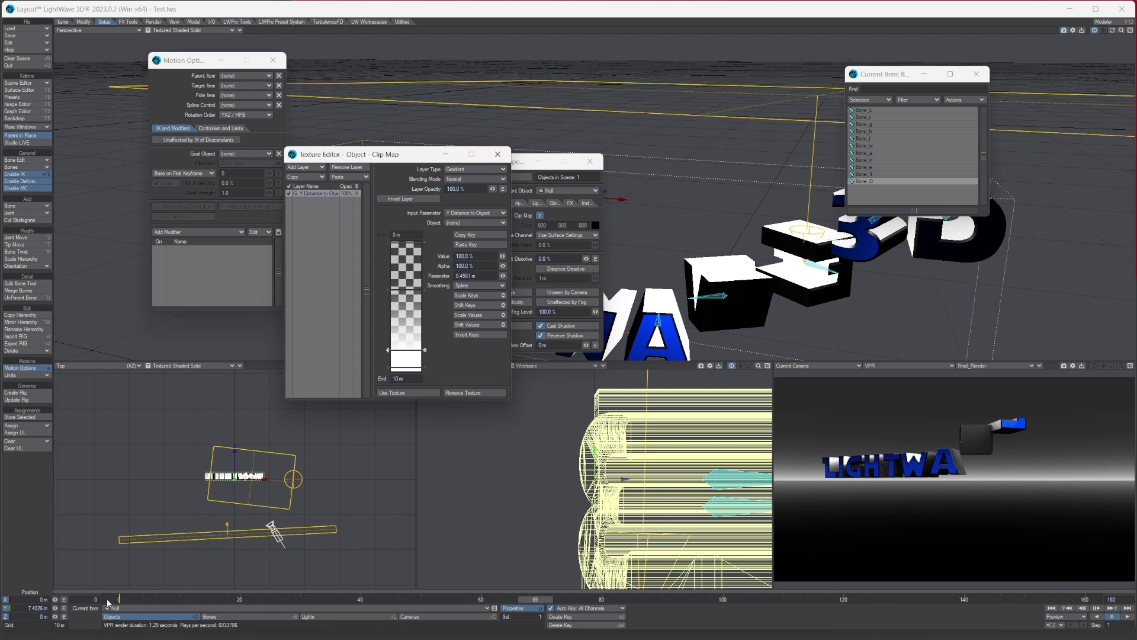
pyautogui.click(1125, 616)
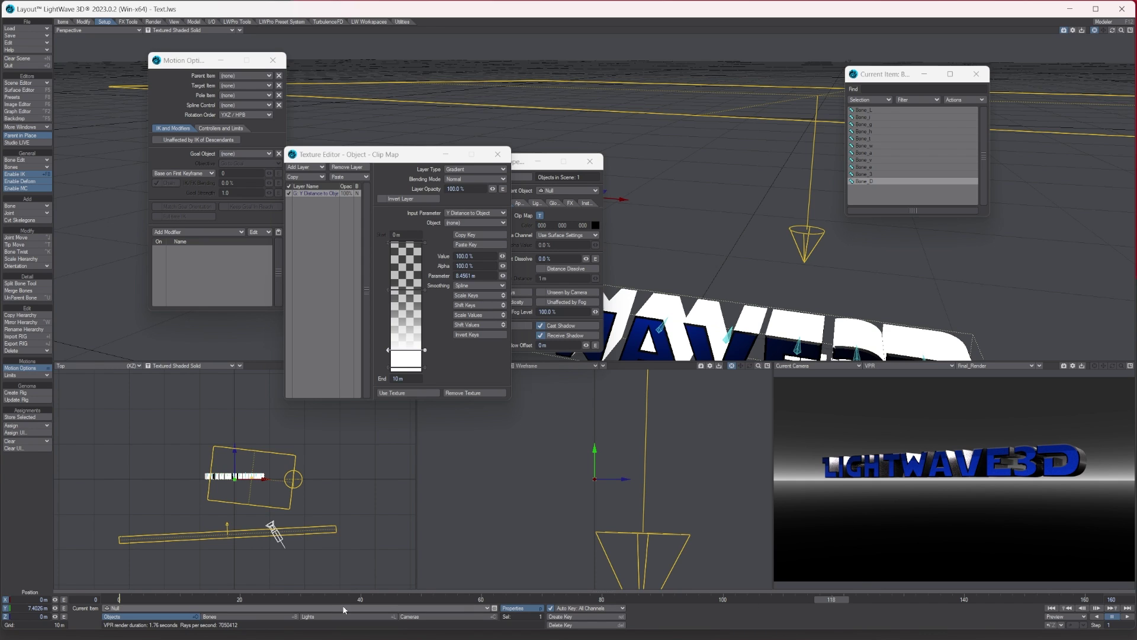
pyautogui.moveTo(108, 601); pyautogui.dragTo(117, 603)
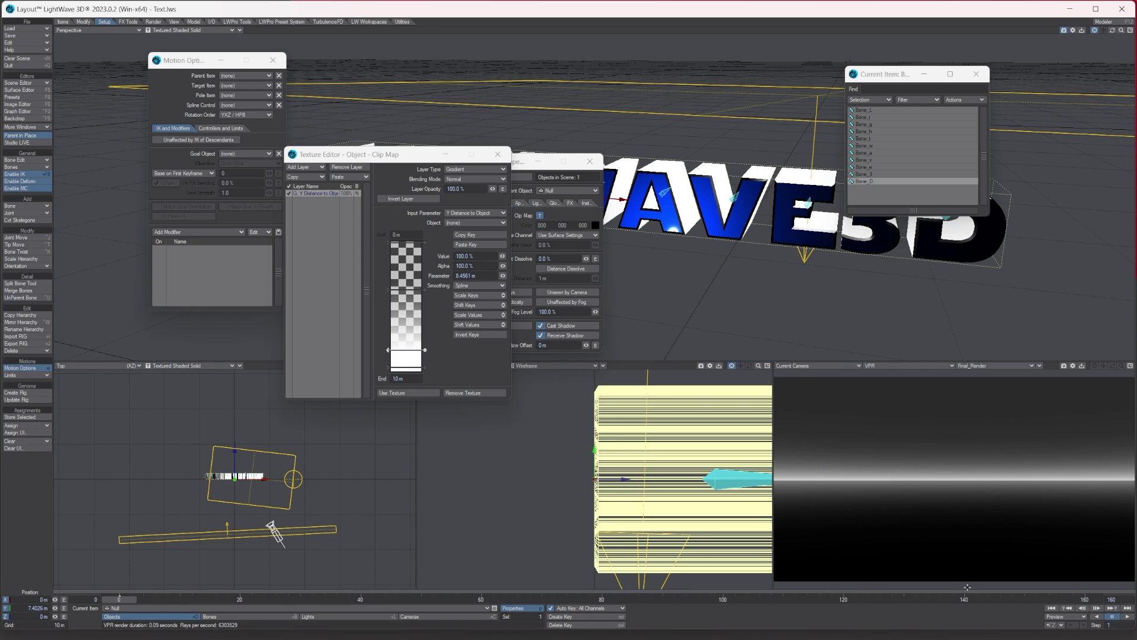
pyautogui.click(1127, 617)
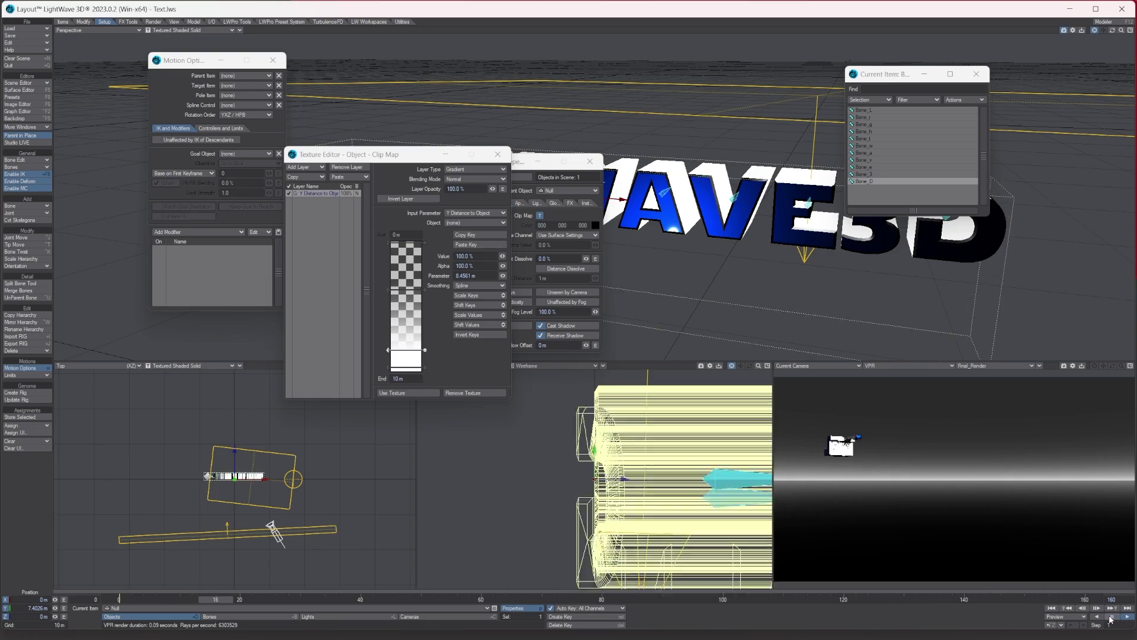